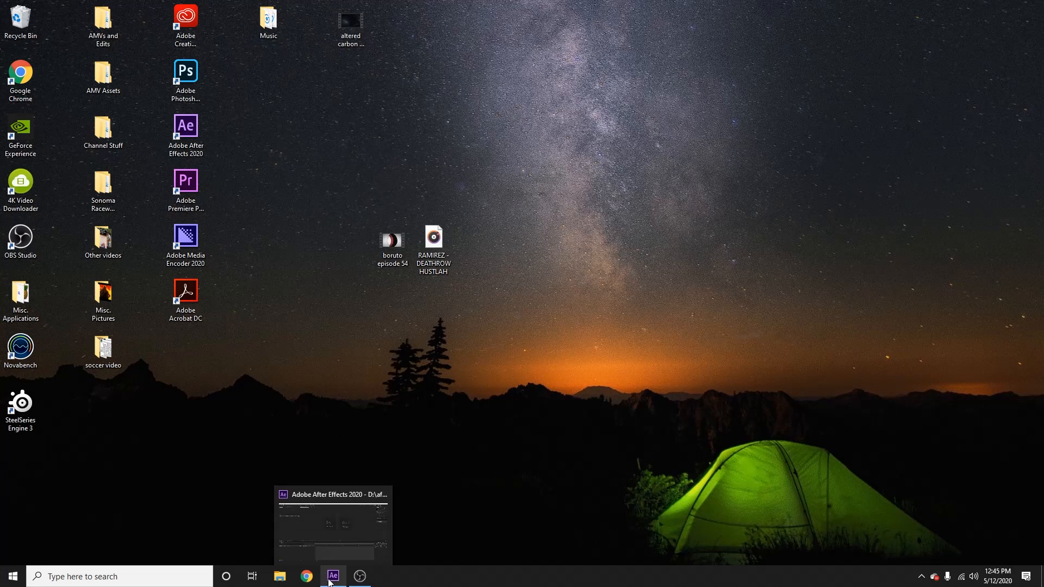
Import the desktop files boruto episode 54.mp4 and RAMIREZ - DEATHROW HUSTLAH.mp3 into the After Effects project
{"action": "left_click", "coordinate": [330, 581]}
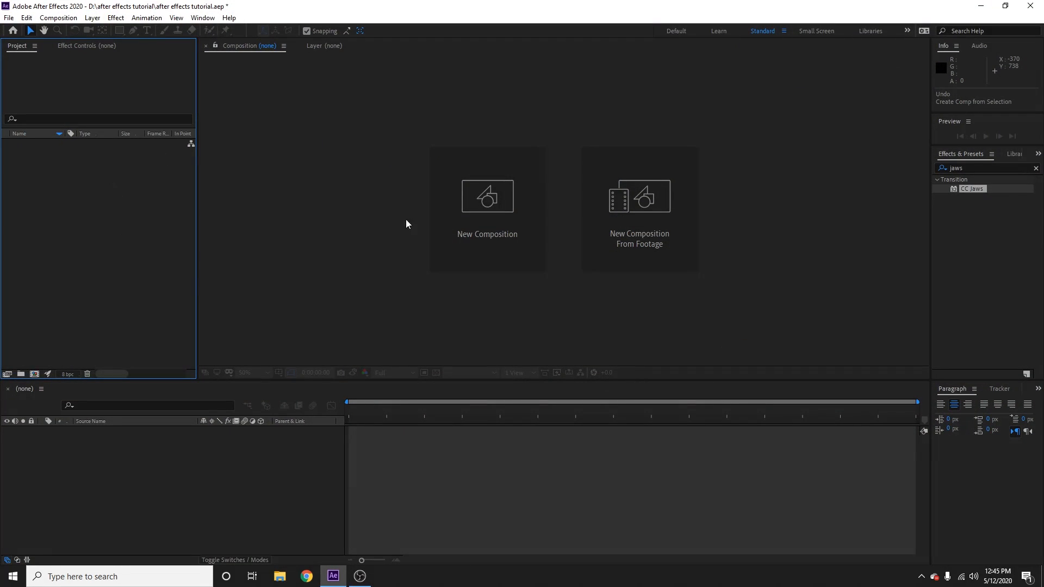
{"action": "left_click", "coordinate": [1043, 576]}
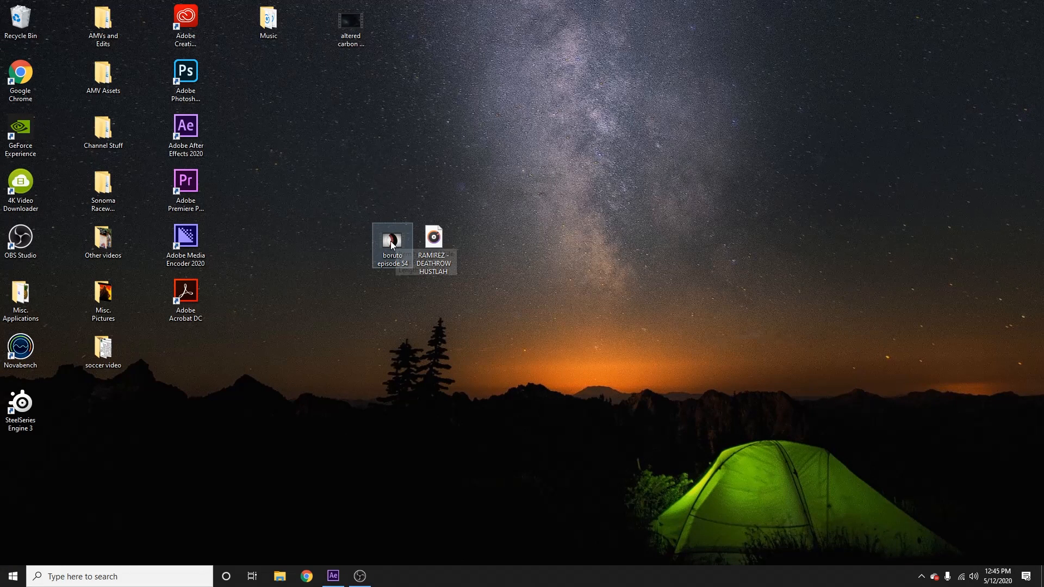
{"action": "left_click_drag", "start_coordinate": [393, 241], "coordinate": [59, 163]}
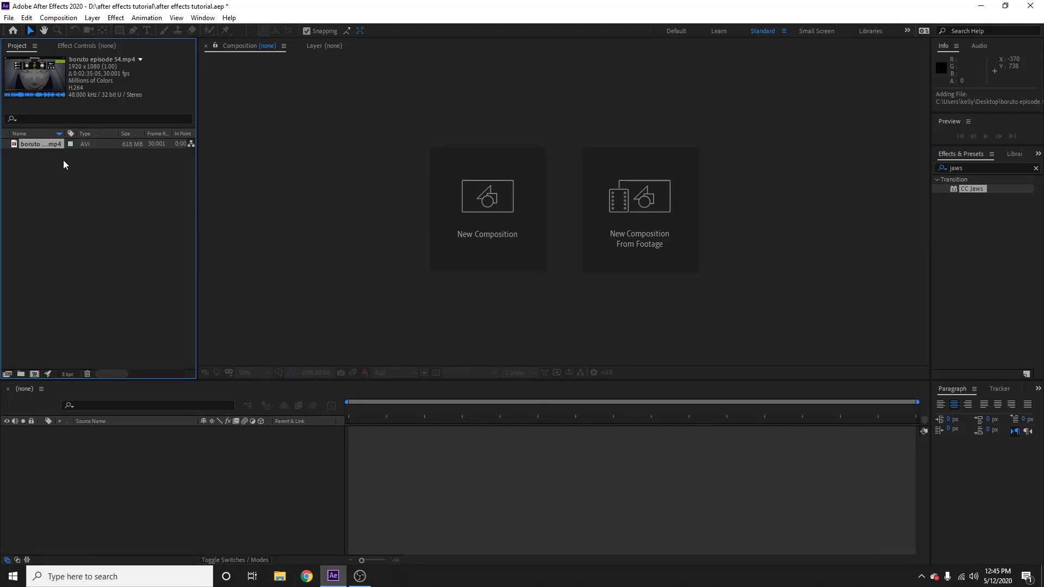
{"action": "left_click", "coordinate": [1041, 576]}
{"action": "left_click", "coordinate": [435, 241]}
{"action": "left_click_drag", "start_coordinate": [435, 241], "coordinate": [49, 176]}
{"action": "left_click", "coordinate": [86, 199]}
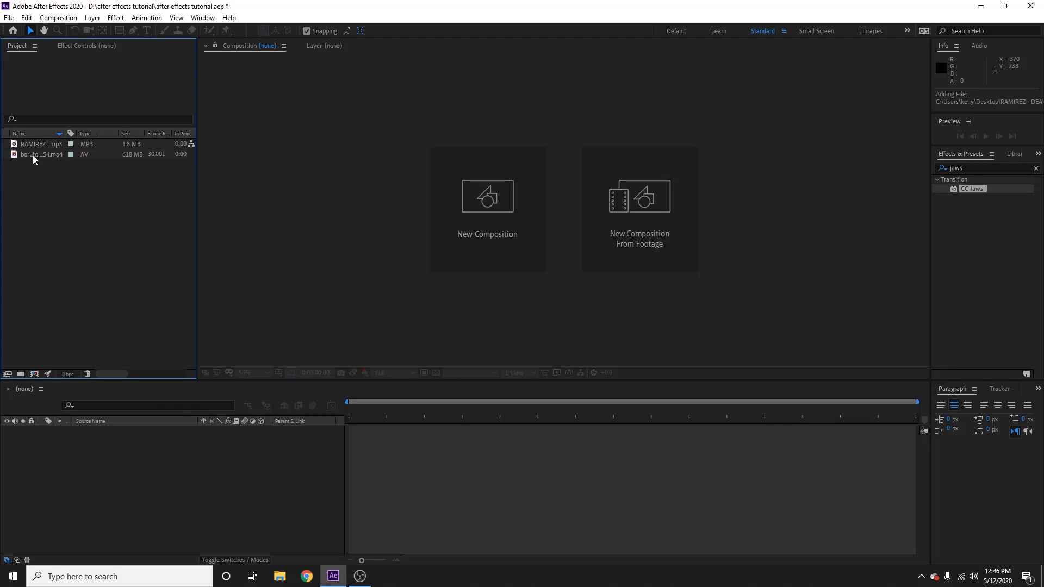
Create a composition from boruto episode 54.mp4 and add the RAMIREZ - DEATHROW HUSTLAH song beneath the video layer
{"action": "left_click_drag", "start_coordinate": [37, 154], "coordinate": [42, 444]}
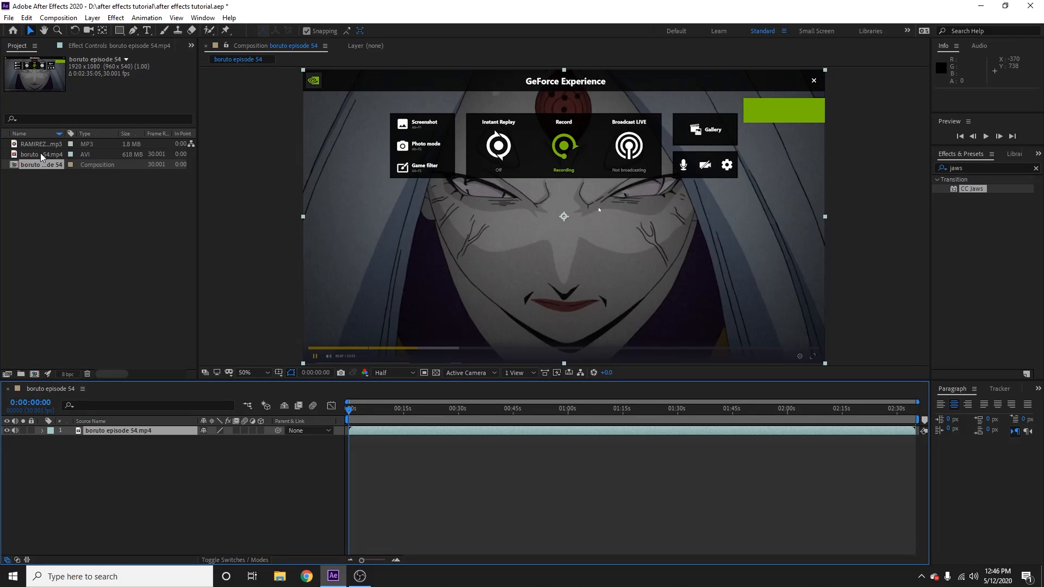
{"action": "left_click_drag", "start_coordinate": [36, 146], "coordinate": [66, 450]}
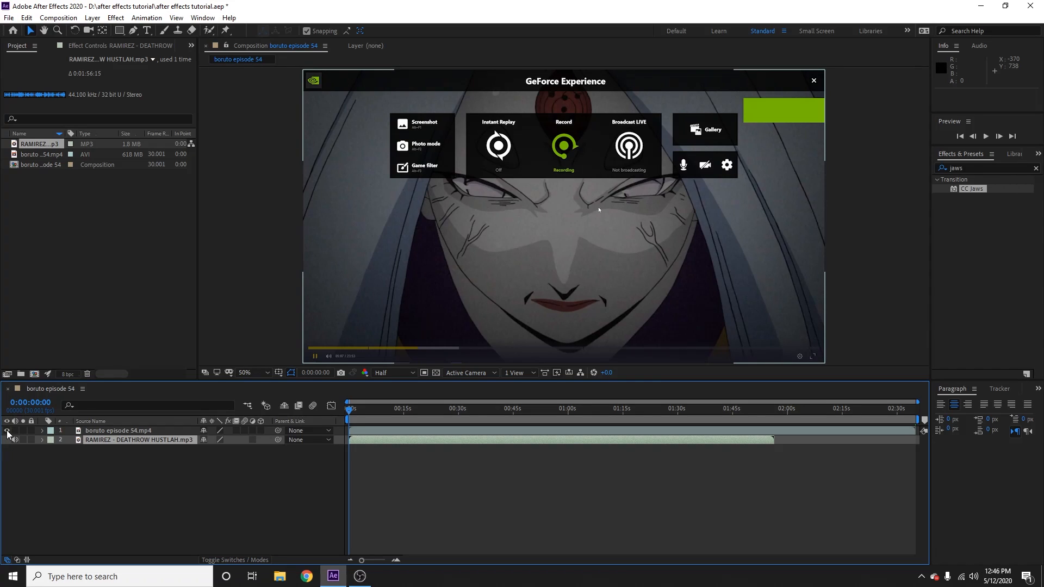
Hide the picture of the boruto episode 54.mp4 layer
{"action": "left_click", "coordinate": [8, 433]}
{"action": "left_click", "coordinate": [7, 432]}
{"action": "left_click", "coordinate": [8, 432]}
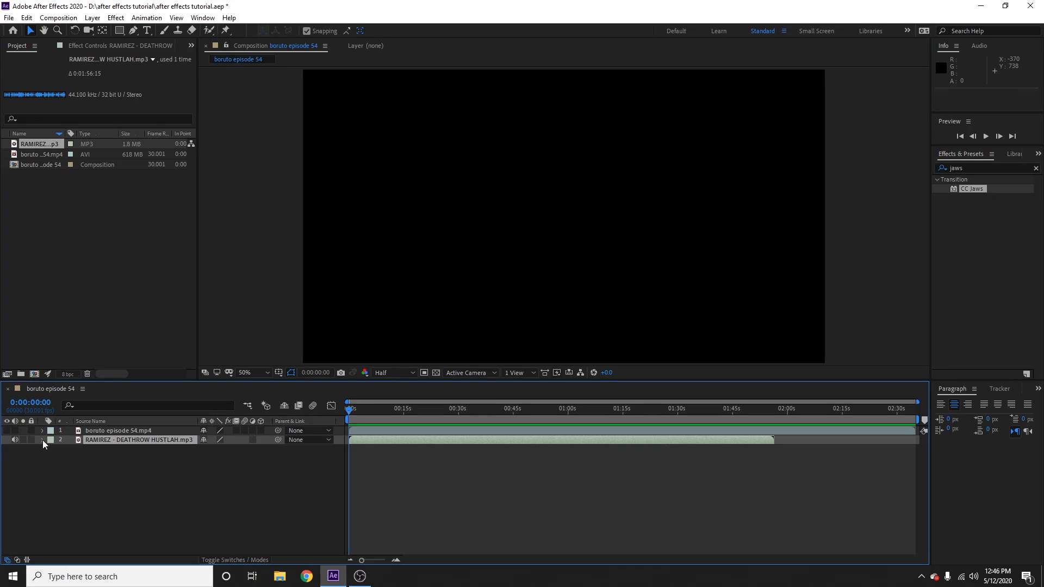
Display the audio waveform of the song layer in the timeline, large enough to see individual beats
{"action": "left_click", "coordinate": [396, 560]}
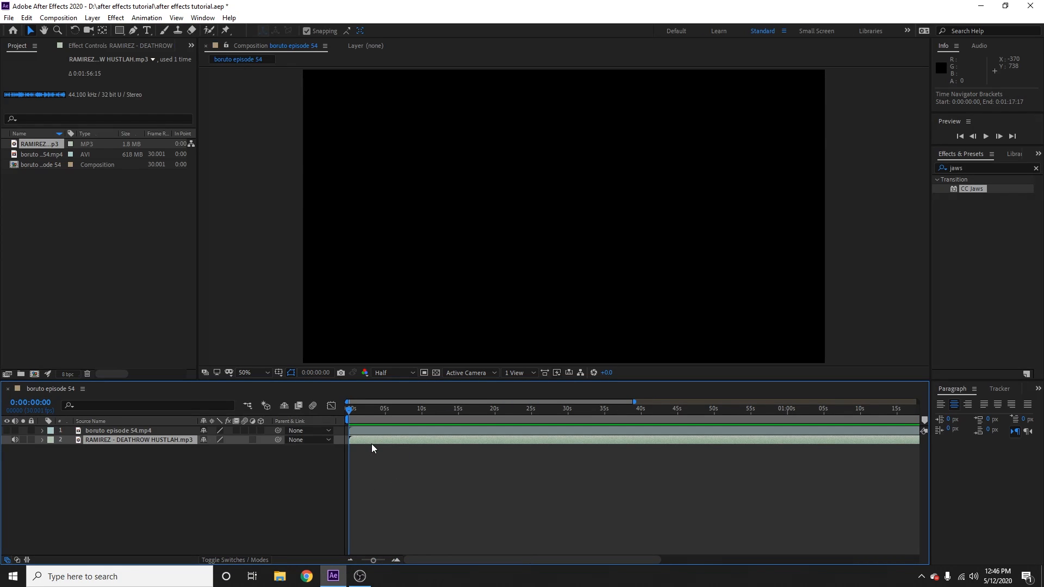
{"action": "left_click", "coordinate": [42, 441]}
{"action": "left_click", "coordinate": [52, 452]}
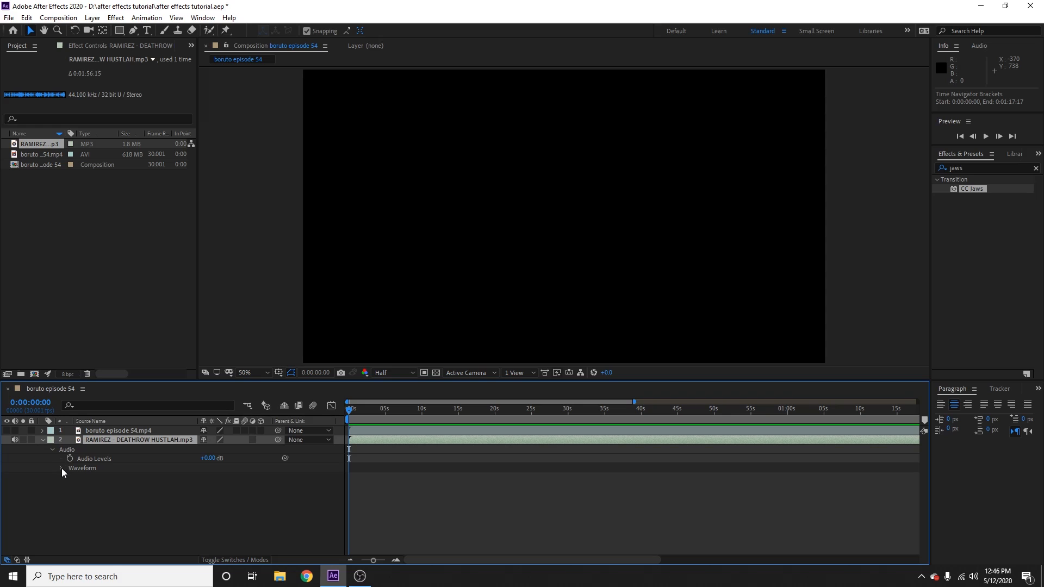
{"action": "left_click", "coordinate": [61, 469]}
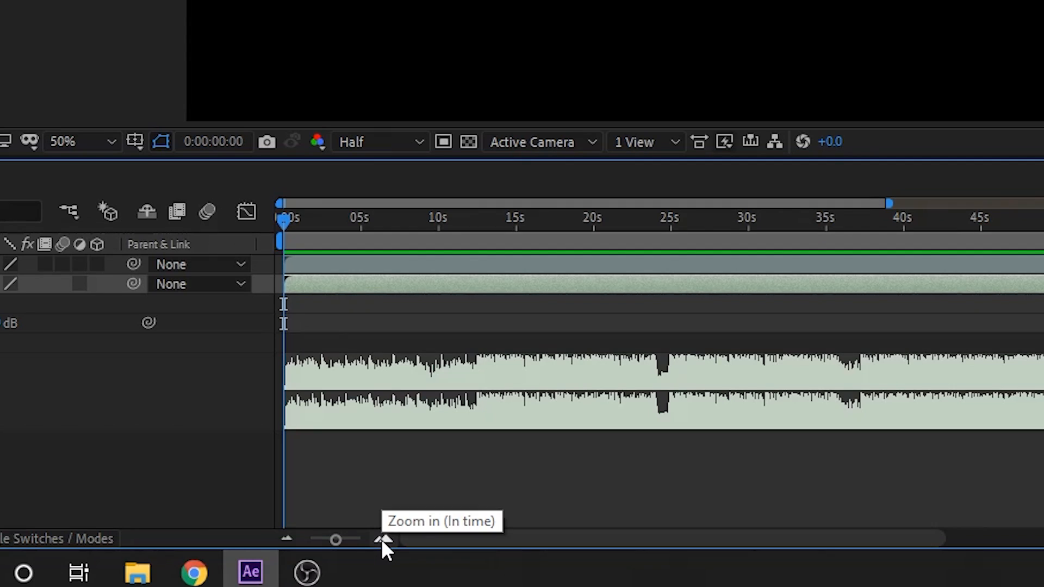
{"action": "left_click", "coordinate": [384, 538]}
{"action": "left_click", "coordinate": [383, 539]}
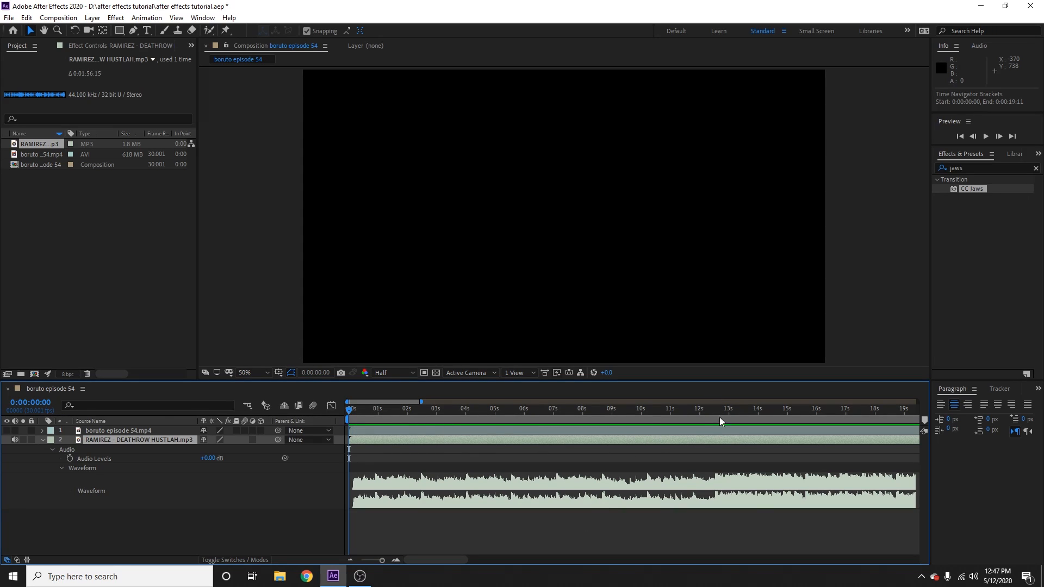
Play the song up to the beat drop and place a composition marker there at 0:00:12:15
{"action": "left_click_drag", "start_coordinate": [647, 411], "coordinate": [518, 417]}
{"action": "key", "text": "space"}
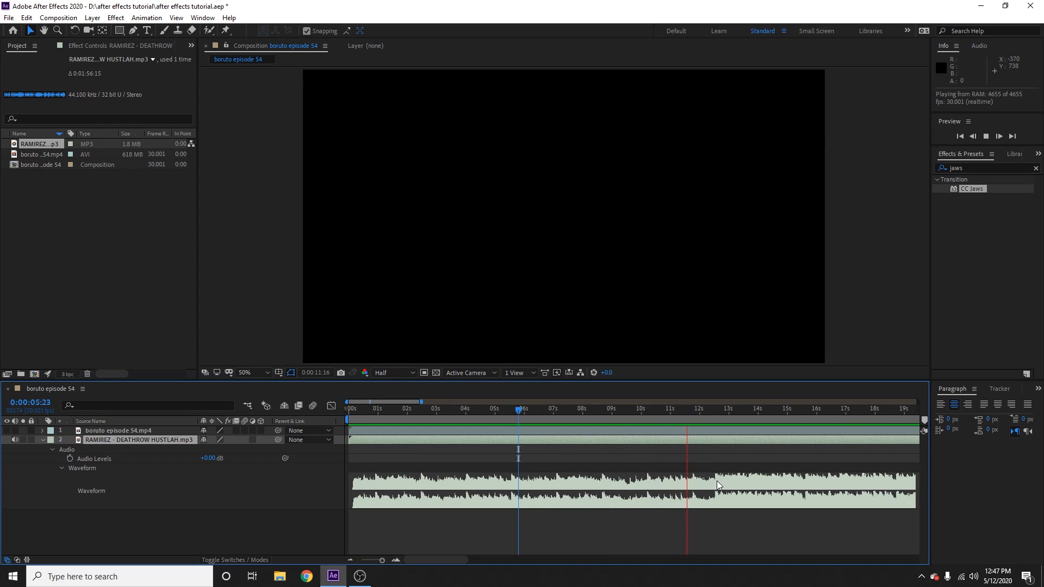
{"action": "key", "text": "space"}
{"action": "left_click_drag", "start_coordinate": [719, 410], "coordinate": [716, 410]}
{"action": "left_click", "coordinate": [759, 524]}
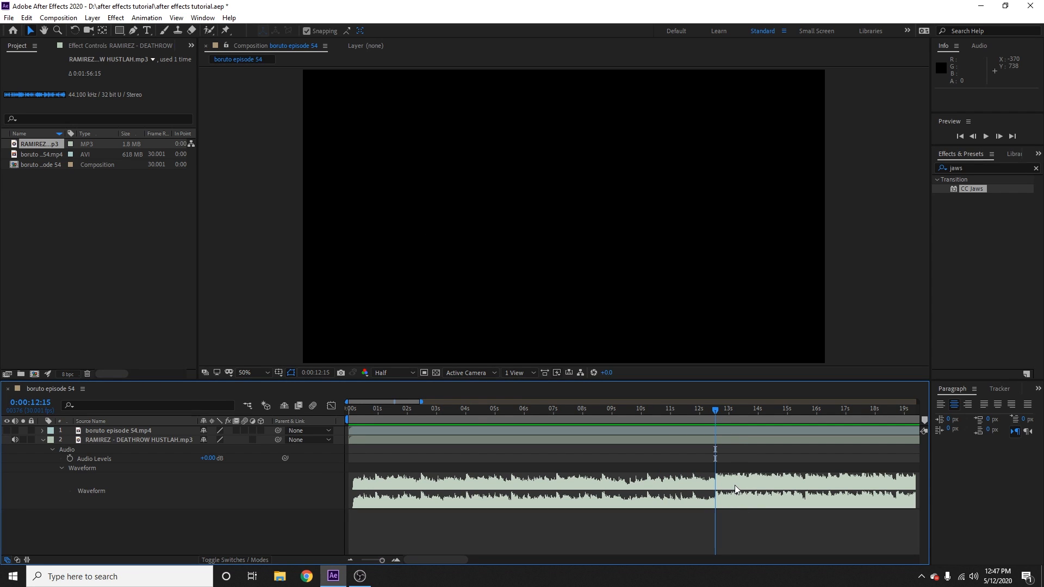
{"action": "left_click", "coordinate": [397, 561]}
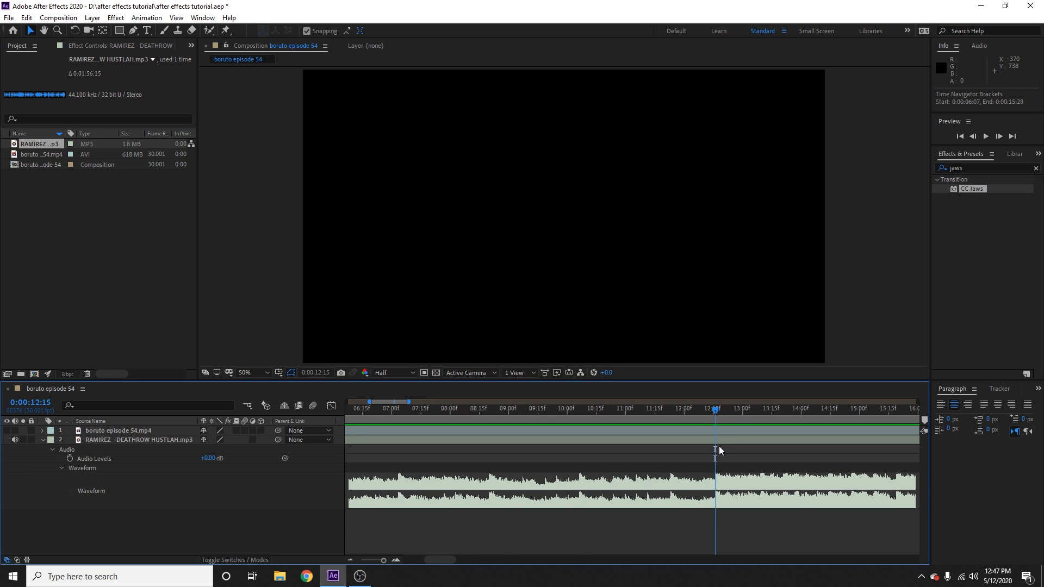
{"action": "key", "text": "KP_Multiply"}
Listen on from the drop and add composition markers at 0:00:13:20 and on the beat just before 0:00:14:00
{"action": "left_click_drag", "start_coordinate": [715, 410], "coordinate": [572, 424]}
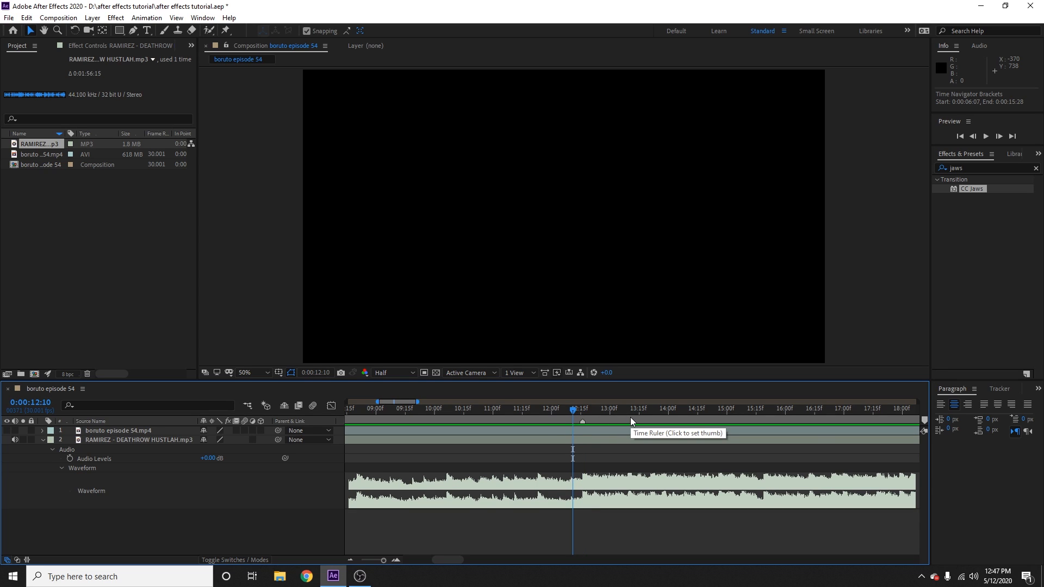
{"action": "key", "text": "space"}
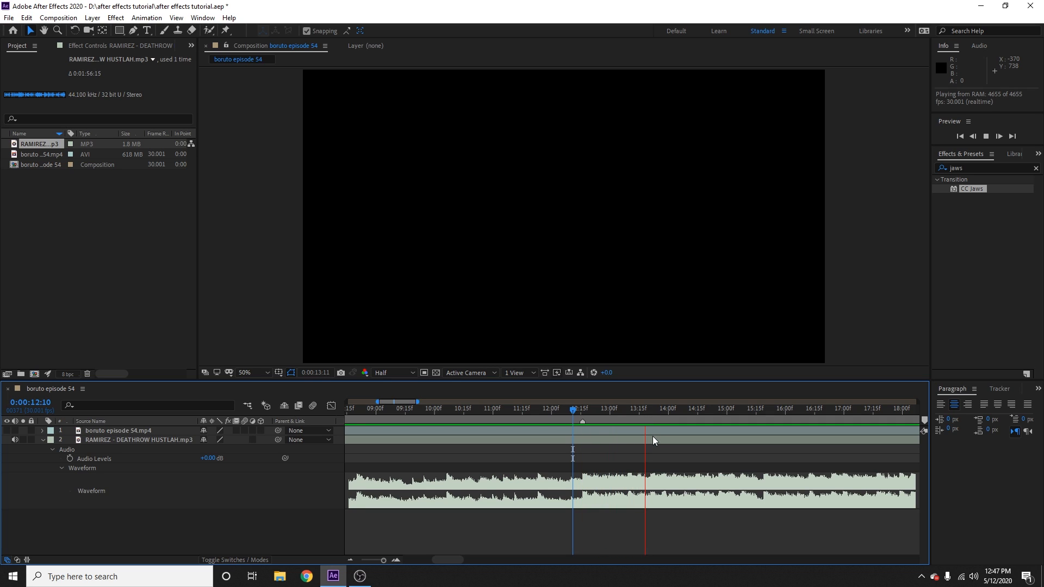
{"action": "left_click", "coordinate": [649, 413]}
{"action": "left_click_drag", "start_coordinate": [648, 412], "coordinate": [651, 413]}
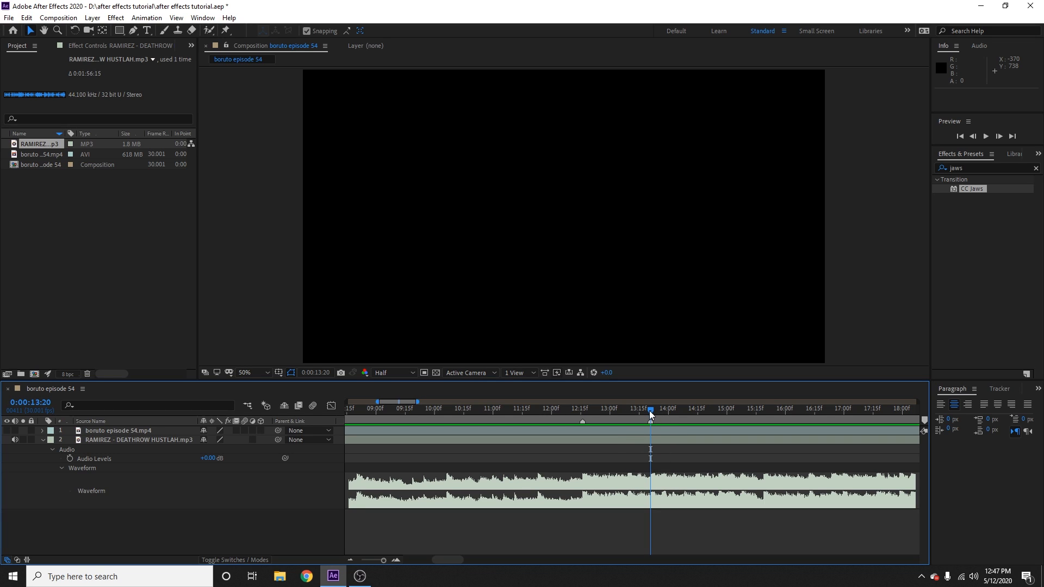
{"action": "mouse_move", "coordinate": [651, 413]}
{"action": "left_mouse_down"}
{"action": "mouse_move", "coordinate": [660, 415]}
{"action": "mouse_move", "coordinate": [645, 411]}
{"action": "left_mouse_up"}
{"action": "key", "text": "KP_Multiply"}
Play further and add composition markers on the following beats at 0:00:14:13 and 0:00:15:00
{"action": "key", "text": "space"}
{"action": "key", "text": "space"}
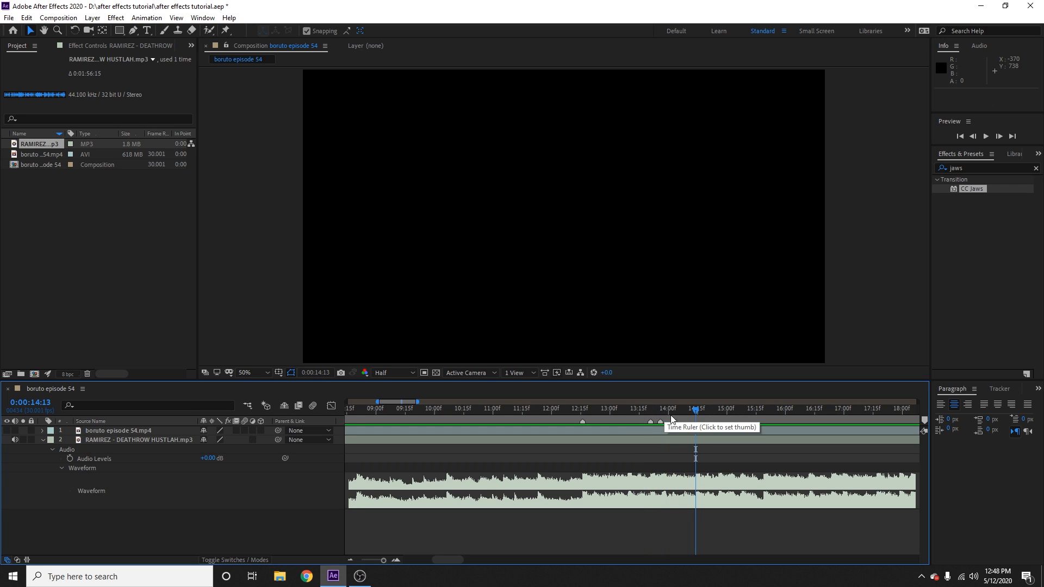
{"action": "left_click_drag", "start_coordinate": [694, 410], "coordinate": [694, 411]}
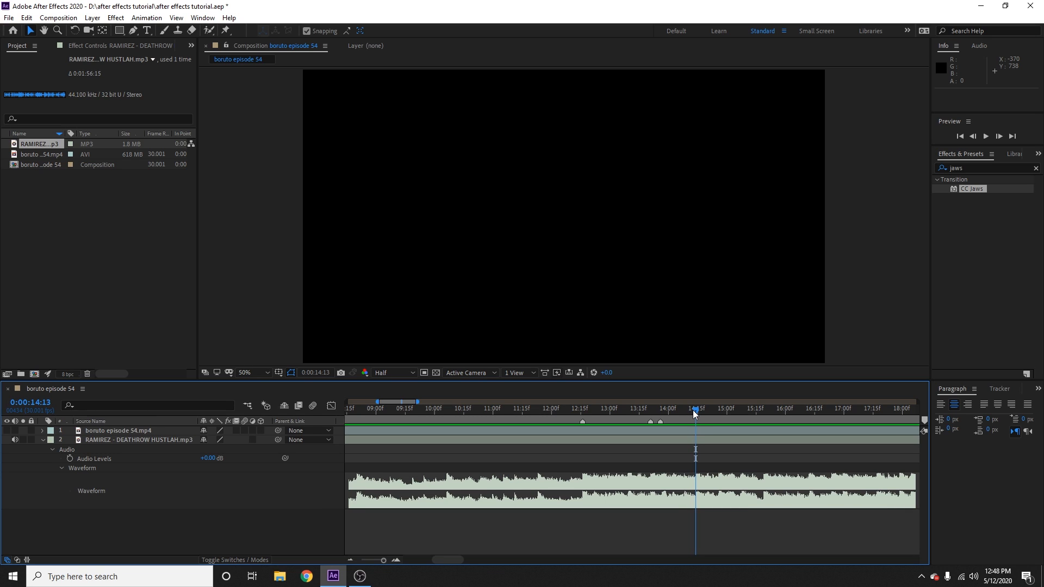
{"action": "key", "text": "KP_Multiply"}
{"action": "key", "text": "space"}
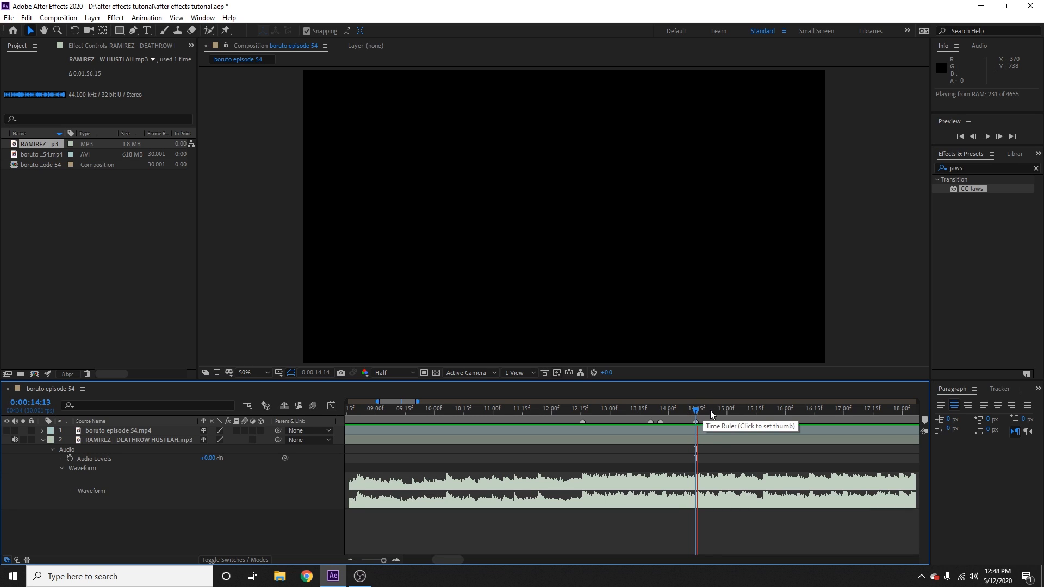
{"action": "key", "text": "space"}
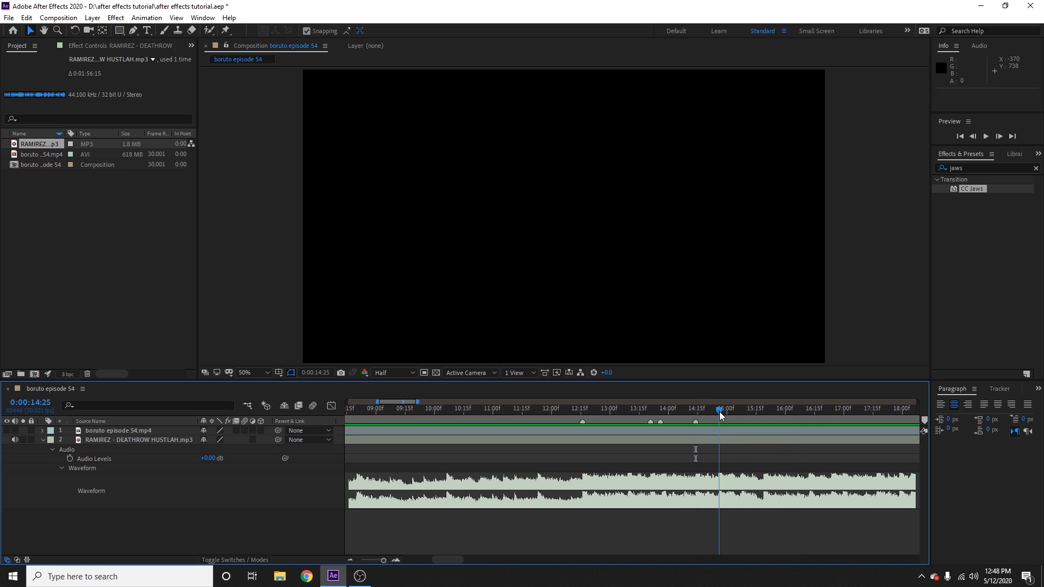
{"action": "left_click", "coordinate": [726, 414]}
{"action": "left_click_drag", "start_coordinate": [726, 415], "coordinate": [729, 416]}
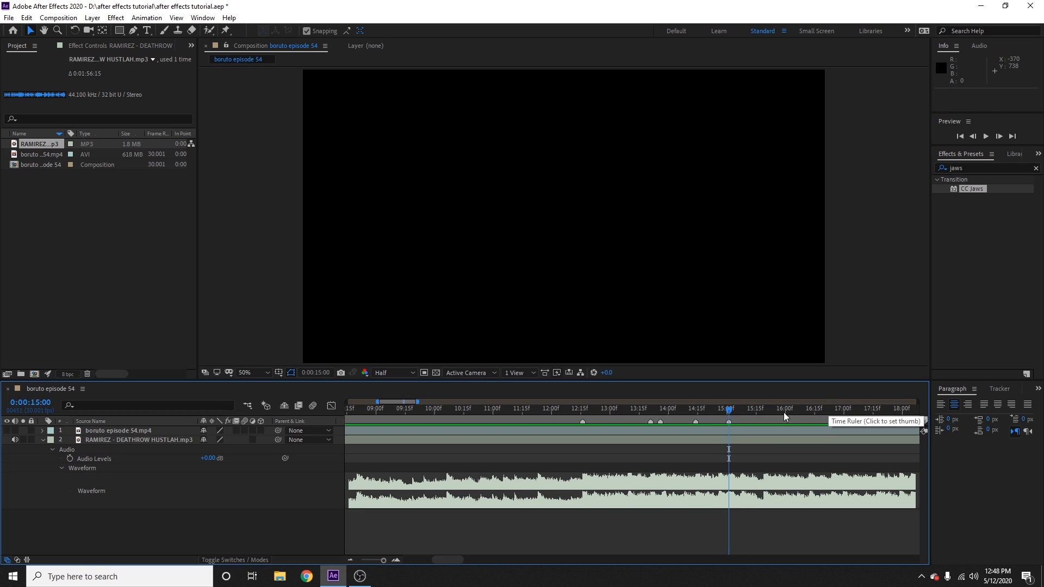
Collapse the song layer's audio properties and make the boruto episode 54.mp4 layer visible
{"action": "left_click", "coordinate": [350, 561]}
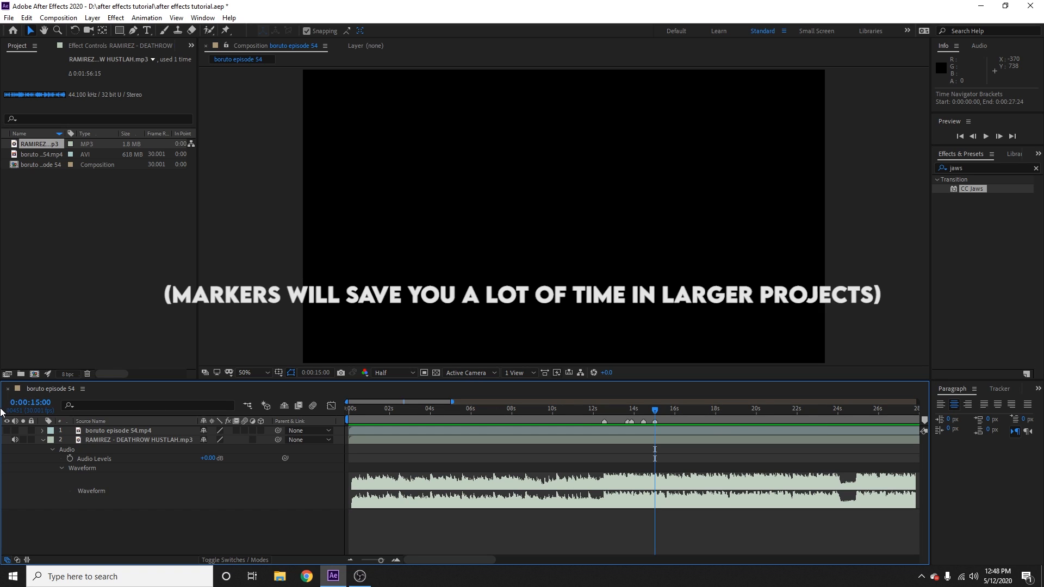
{"action": "left_click", "coordinate": [41, 442]}
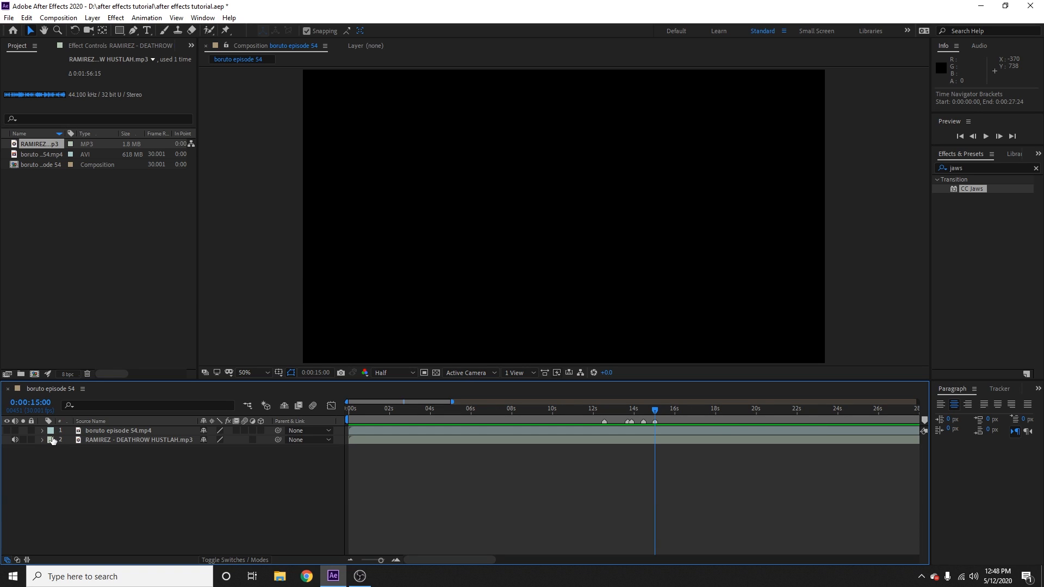
{"action": "left_click", "coordinate": [8, 431]}
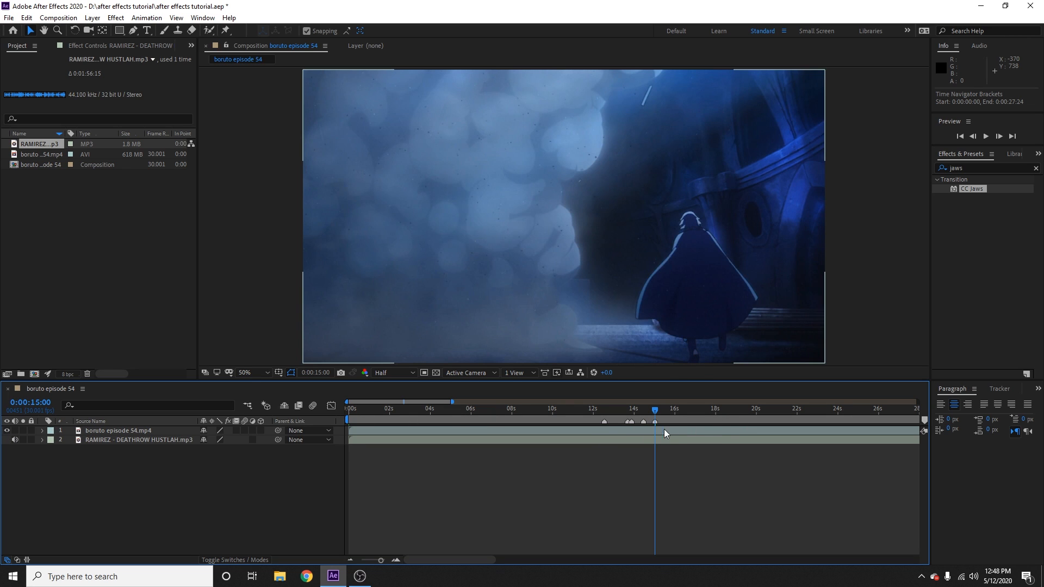
Enable motion blur for the boruto episode 54.mp4 layer and apply the Motion Tile effect to it
{"action": "left_click", "coordinate": [246, 430]}
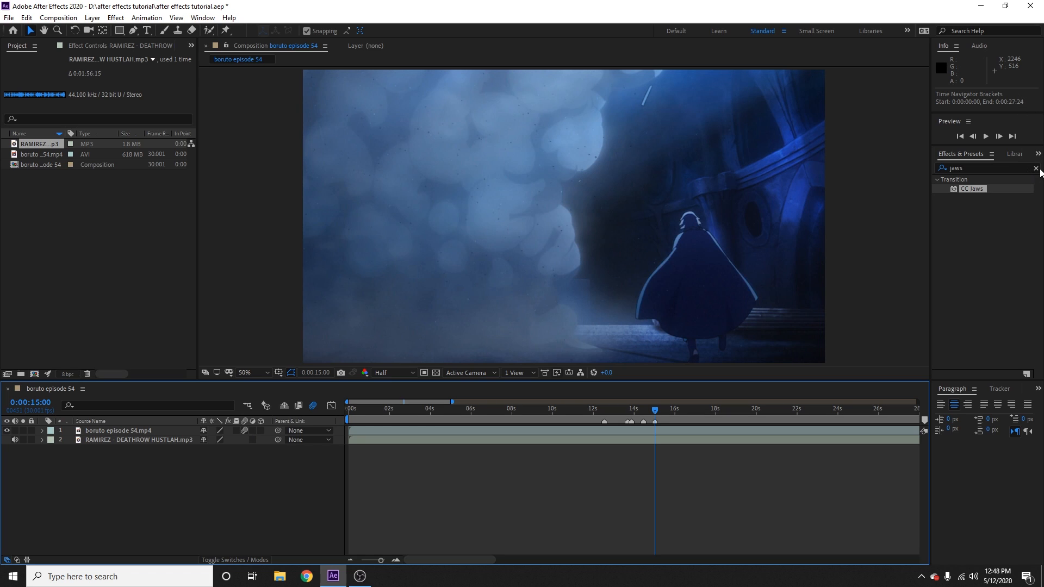
{"action": "left_click", "coordinate": [1036, 169]}
{"action": "left_click", "coordinate": [1006, 168]}
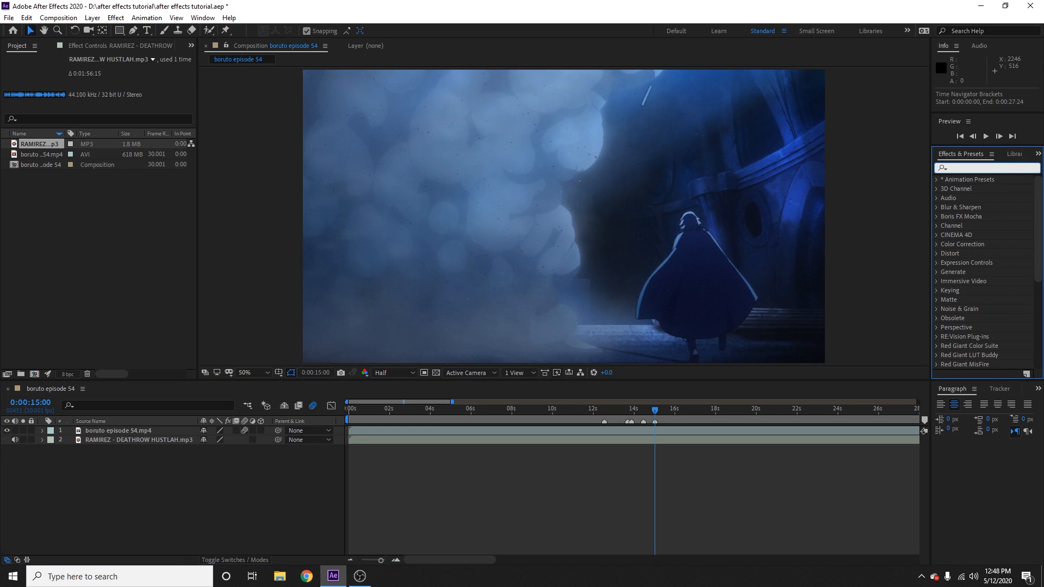
{"action": "type", "text": "motion til"}
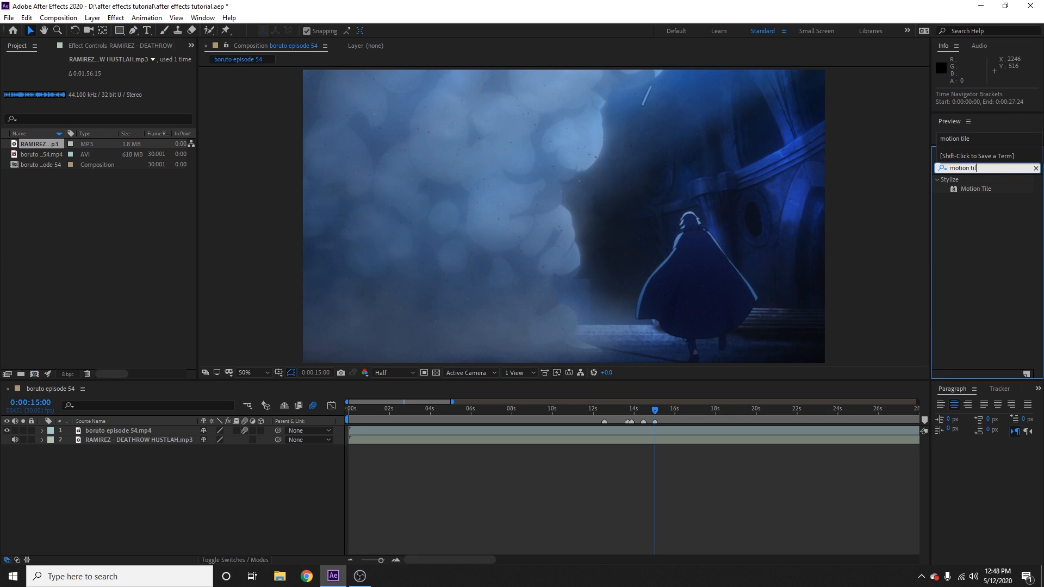
{"action": "type", "text": "e"}
{"action": "left_click_drag", "start_coordinate": [977, 189], "coordinate": [668, 435]}
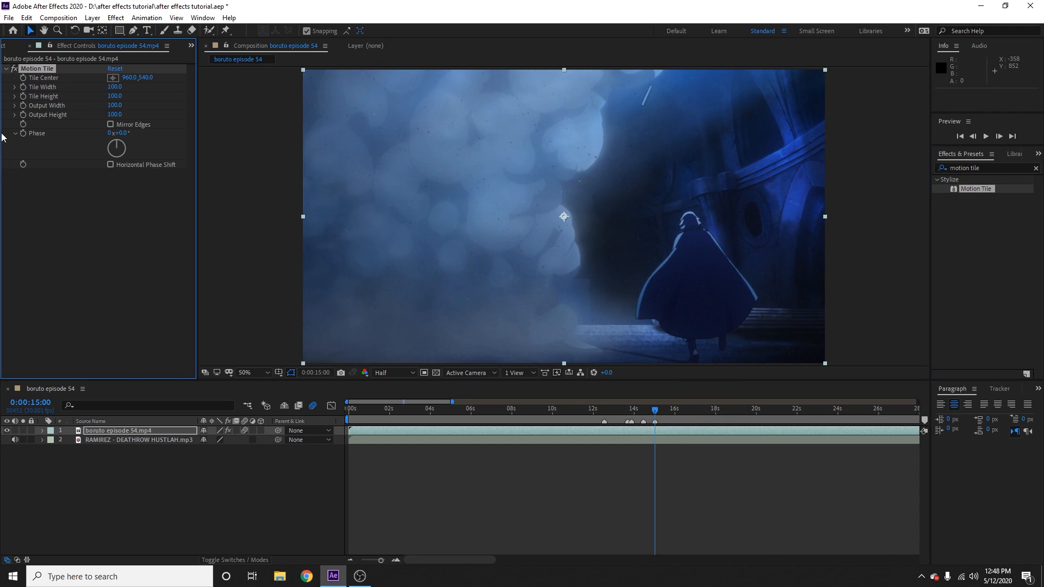
Set Motion Tile's Output Width and Output Height to 400 and enable Mirror Edges
{"action": "left_click", "coordinate": [125, 105]}
{"action": "type", "text": "400"}
{"action": "key", "text": "Return"}
{"action": "left_click", "coordinate": [116, 114]}
{"action": "type", "text": "40"}
{"action": "key", "text": "Return"}
Preview the composition from 0:00:12:21 through the marked beats
{"action": "left_click_drag", "start_coordinate": [625, 411], "coordinate": [609, 415]}
{"action": "key", "text": "space"}
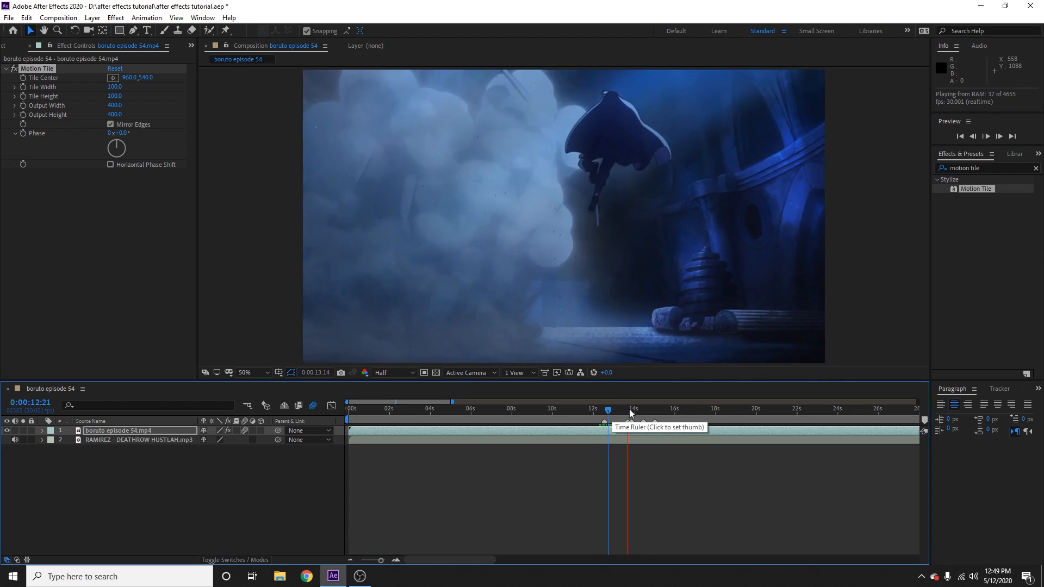
{"action": "key", "text": "space"}
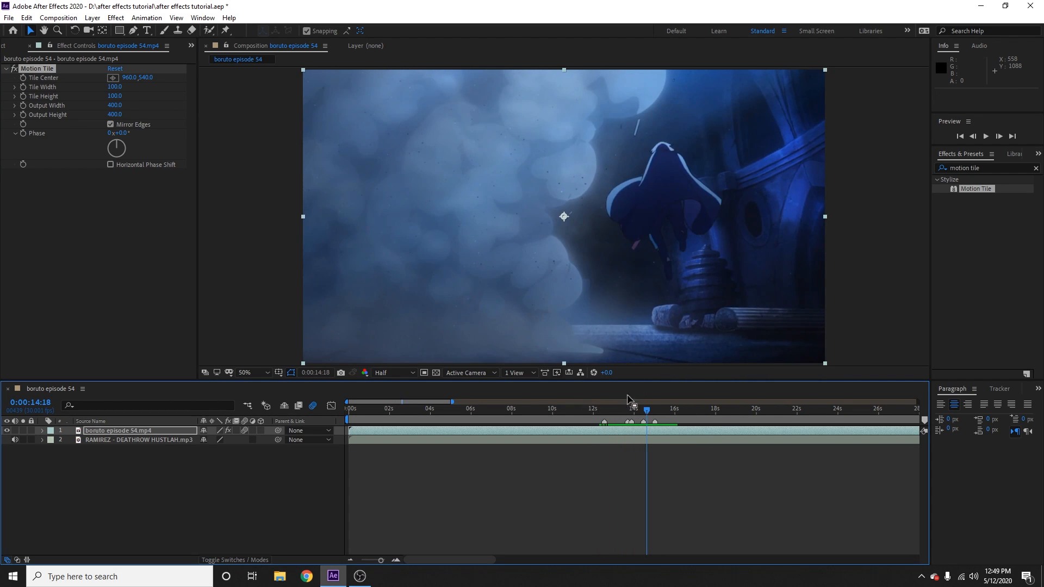
Try the Quarter preview resolution, and set the composition's preview resolution to Full
{"action": "left_click", "coordinate": [393, 373]}
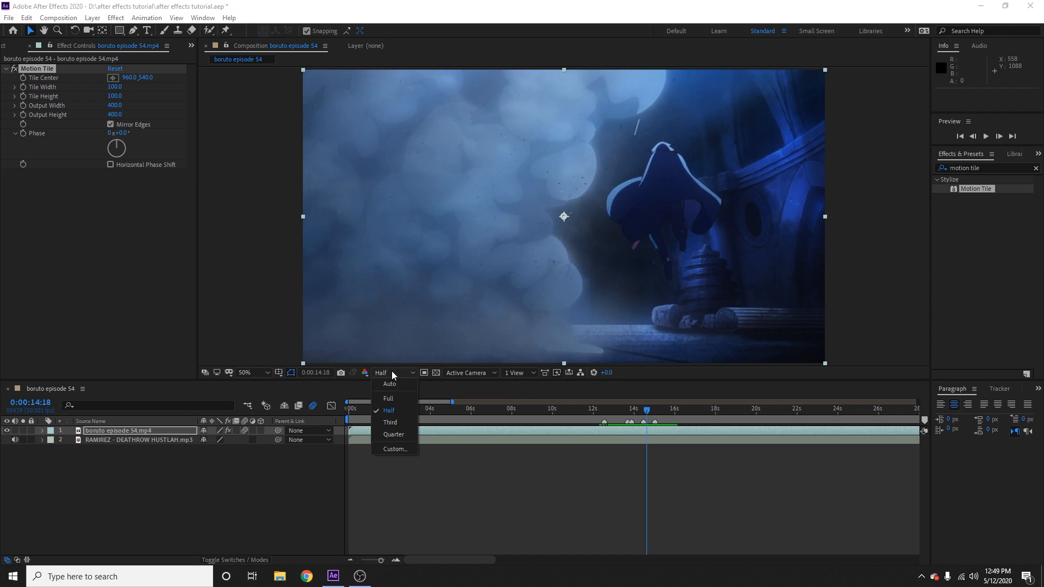
{"action": "left_click", "coordinate": [406, 434]}
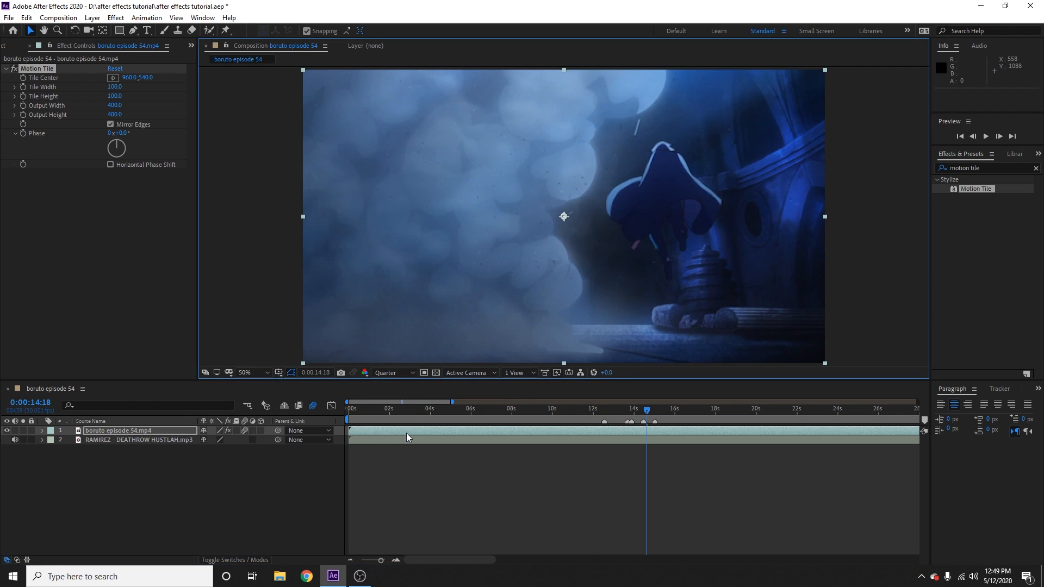
{"action": "left_click", "coordinate": [397, 376]}
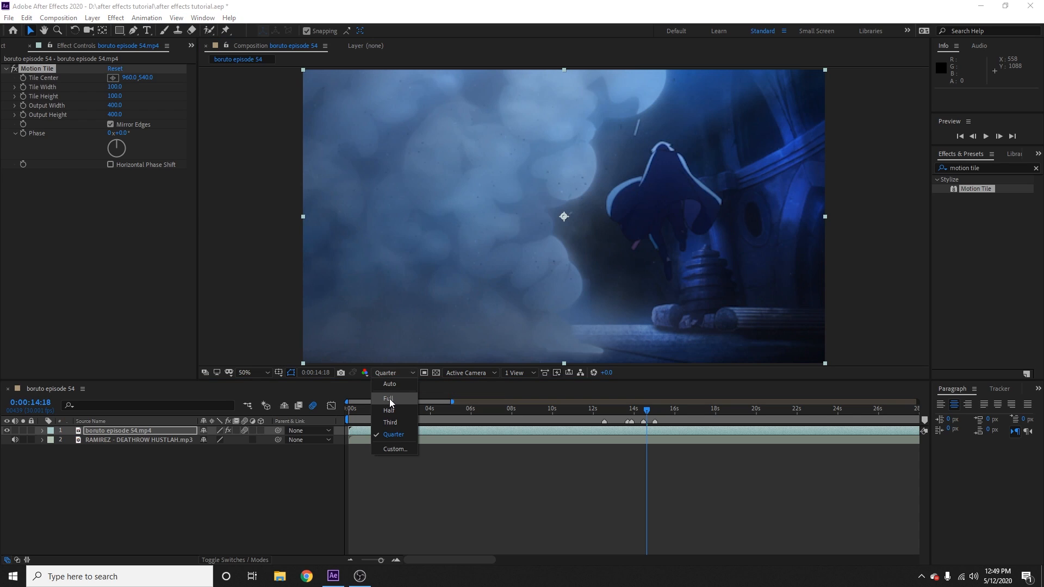
{"action": "left_click", "coordinate": [391, 399]}
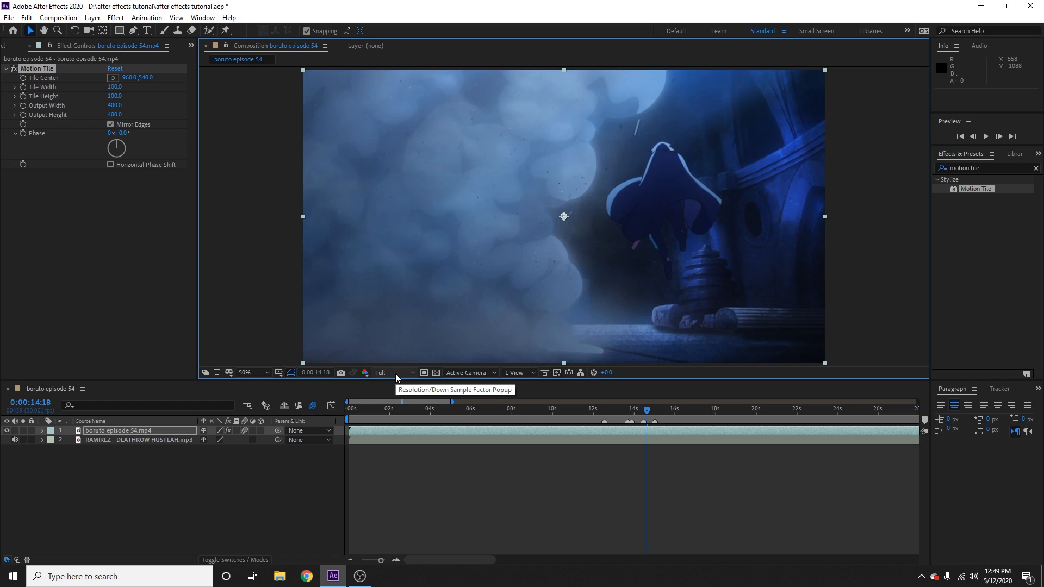
Set the preview resolution to Quarter and play back the footage leading up to the first beat marker
{"action": "left_click", "coordinate": [387, 373]}
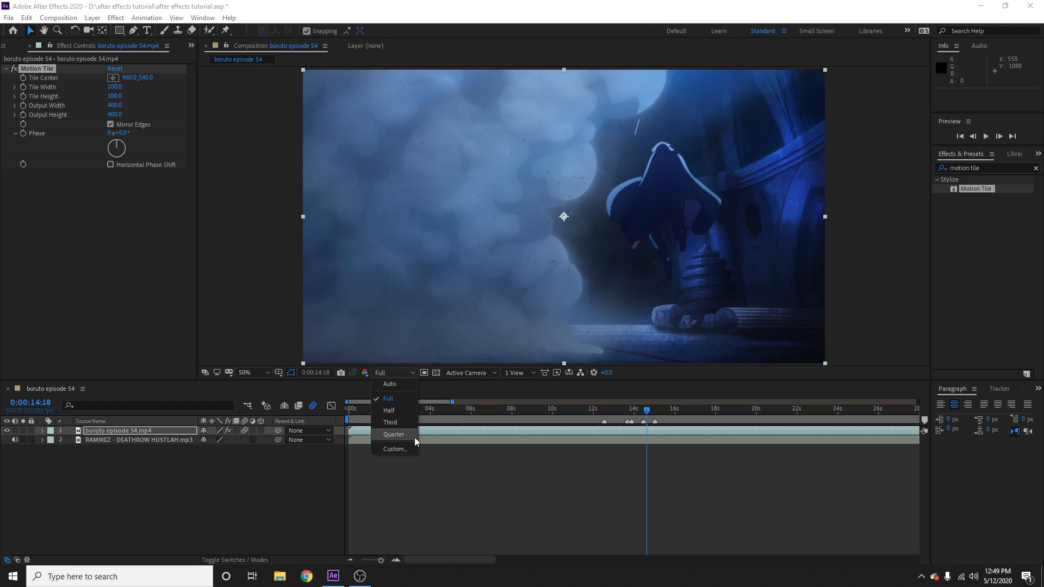
{"action": "left_click", "coordinate": [404, 438]}
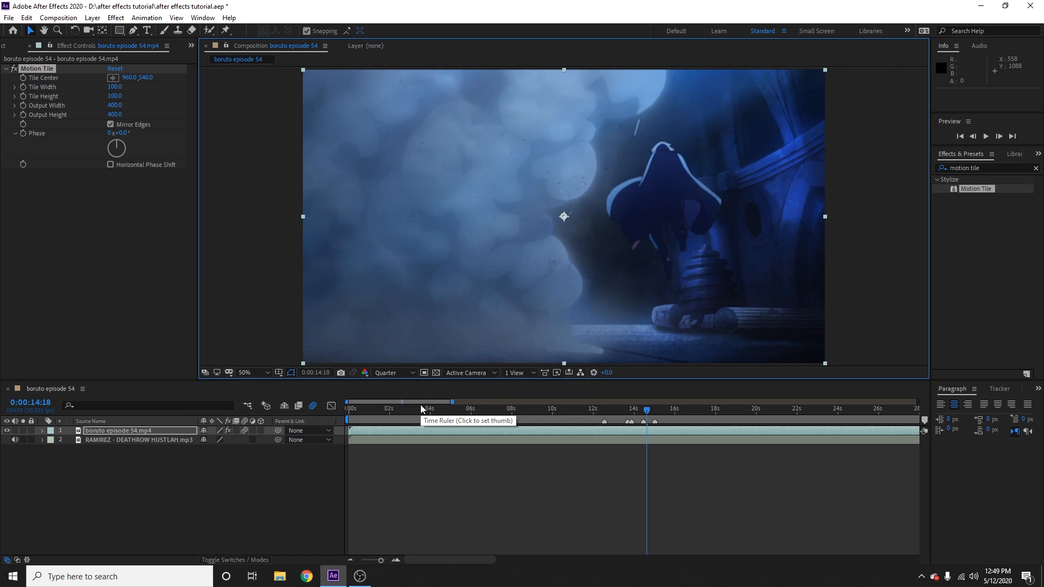
{"action": "left_click_drag", "start_coordinate": [591, 414], "coordinate": [533, 417]}
{"action": "key", "text": "space"}
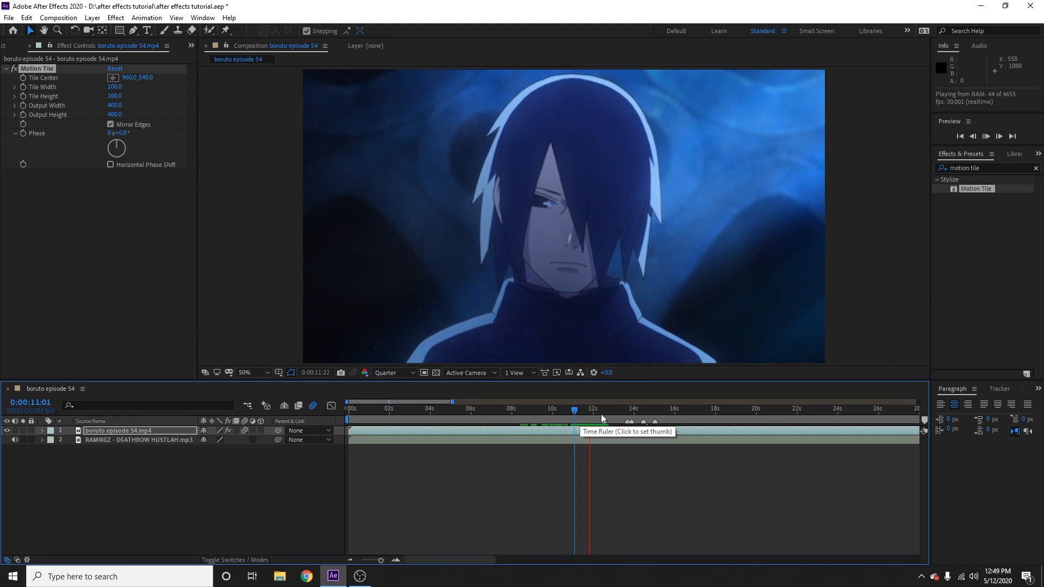
{"action": "key", "text": "space"}
{"action": "left_click_drag", "start_coordinate": [601, 411], "coordinate": [605, 412]}
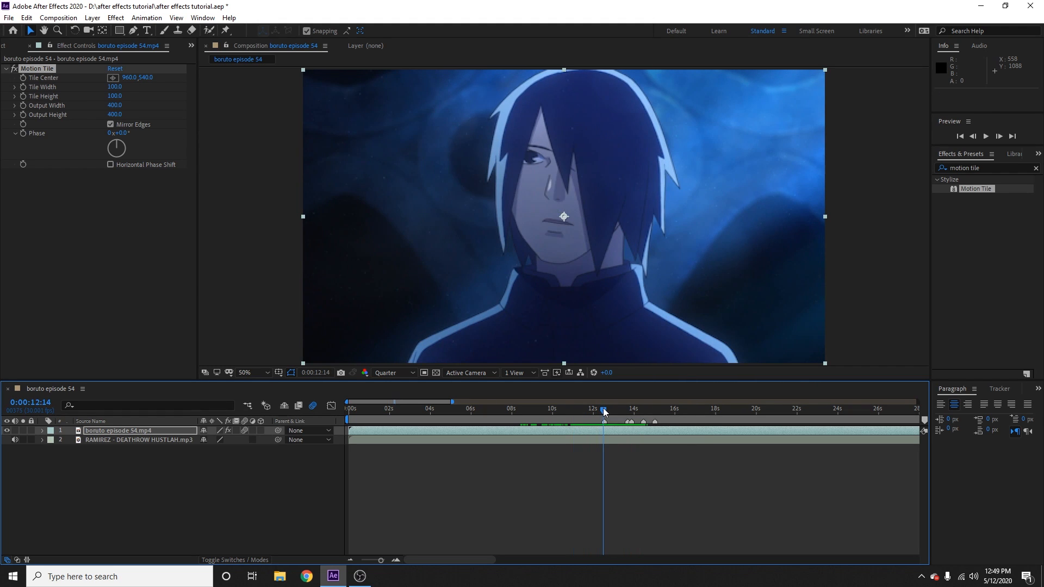
Set the composition's preview resolution to Half
{"action": "left_click_drag", "start_coordinate": [605, 412], "coordinate": [579, 413]}
{"action": "left_click", "coordinate": [398, 373]}
{"action": "left_click", "coordinate": [405, 416]}
Split the boruto episode 54.mp4 layer at the scene change at 0:00:34:28
{"action": "left_click_drag", "start_coordinate": [580, 414], "coordinate": [717, 428]}
{"action": "left_click", "coordinate": [999, 136]}
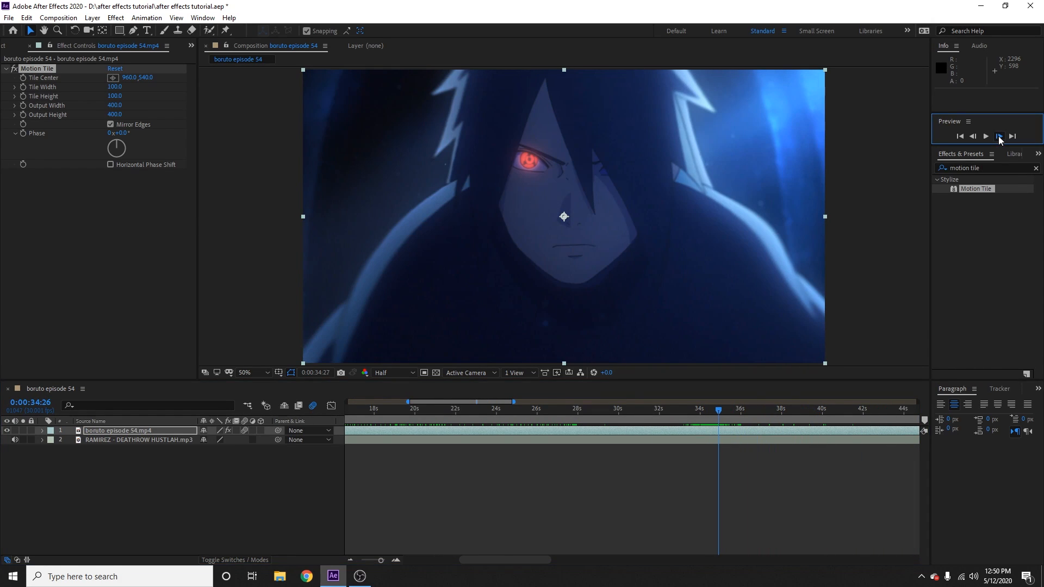
{"action": "left_click", "coordinate": [999, 136]}
{"action": "left_click", "coordinate": [973, 136]}
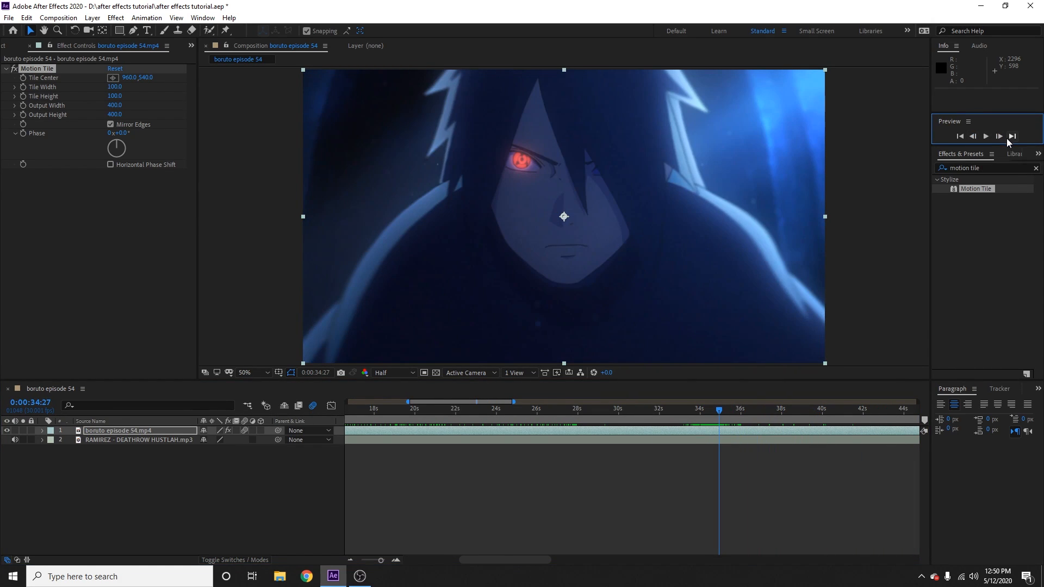
{"action": "left_click", "coordinate": [1000, 137]}
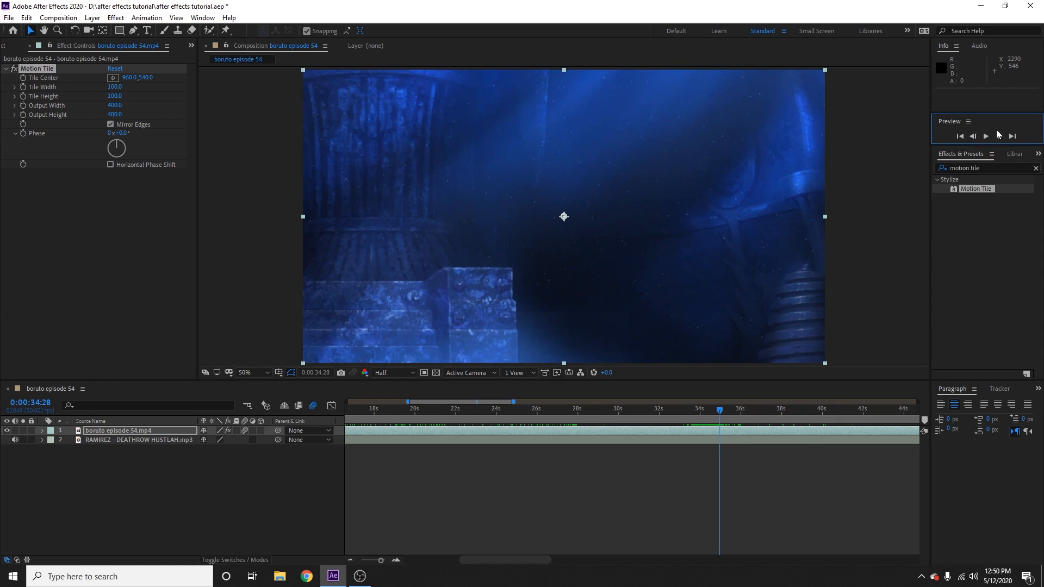
{"action": "left_click", "coordinate": [973, 137]}
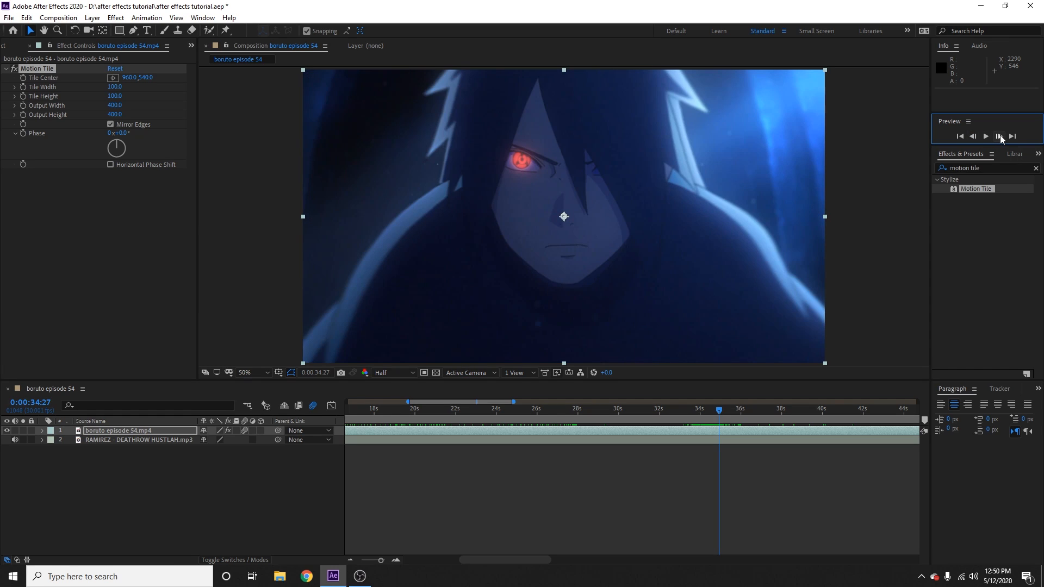
{"action": "left_click", "coordinate": [1000, 136]}
{"action": "left_click", "coordinate": [973, 136]}
{"action": "left_click", "coordinate": [999, 136]}
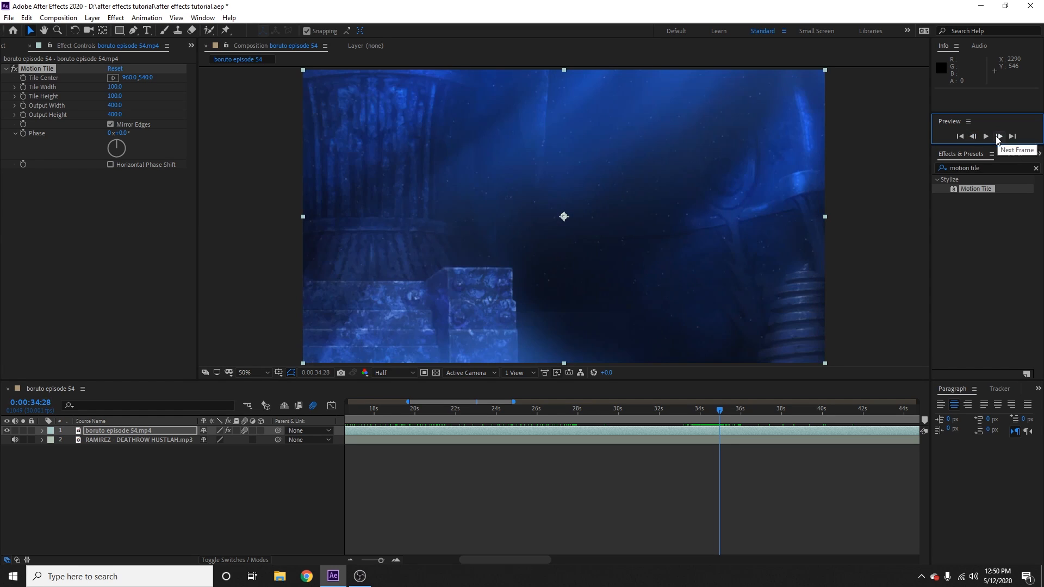
{"action": "left_click", "coordinate": [729, 436]}
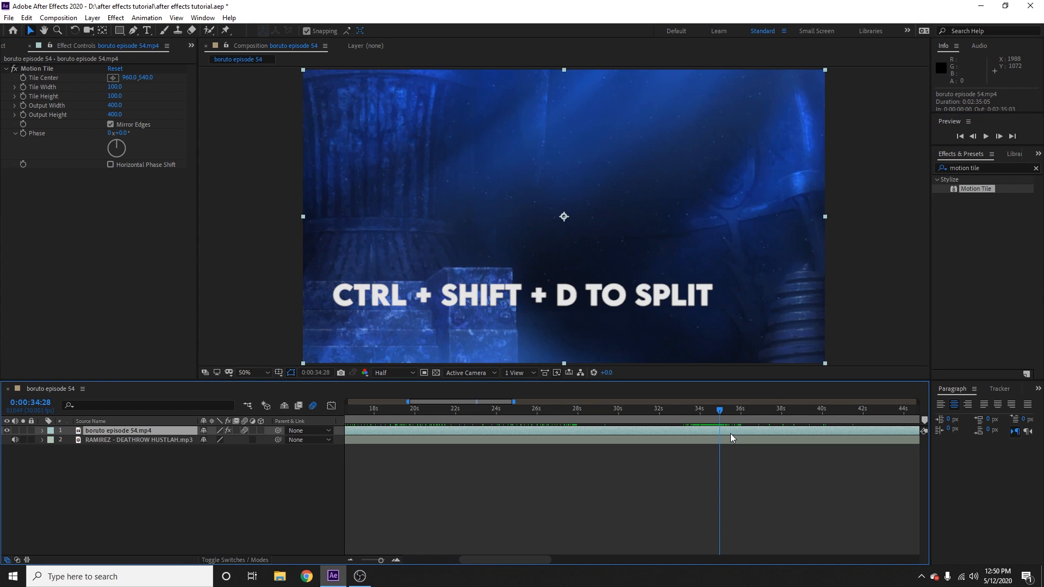
{"action": "key", "text": "ctrl+shift+d"}
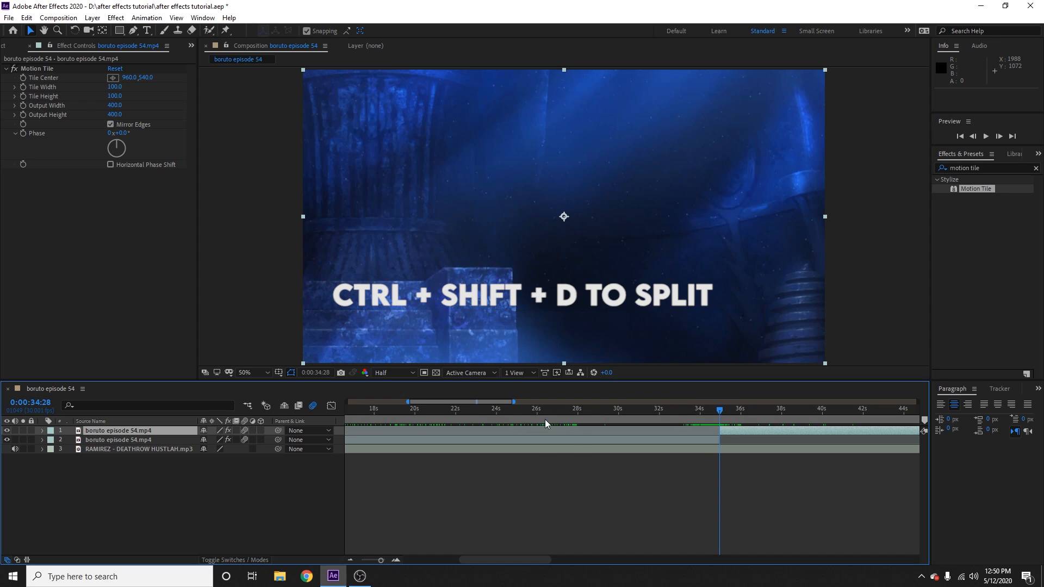
Move the later clip segment to the first beat marker and trim its opening frames so it starts at 0:00:12:15
{"action": "left_click", "coordinate": [351, 560]}
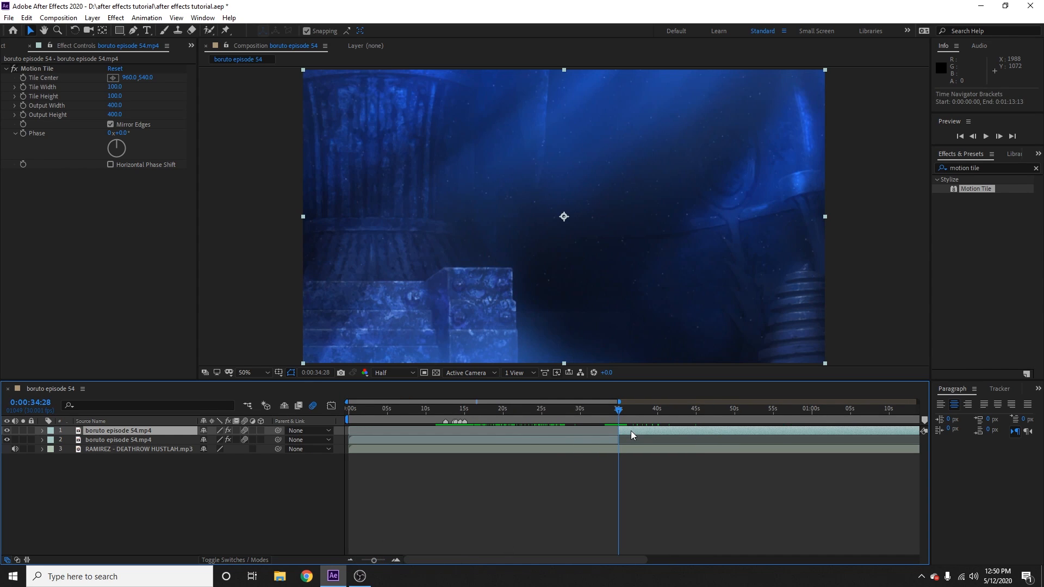
{"action": "left_click_drag", "start_coordinate": [631, 431], "coordinate": [458, 435]}
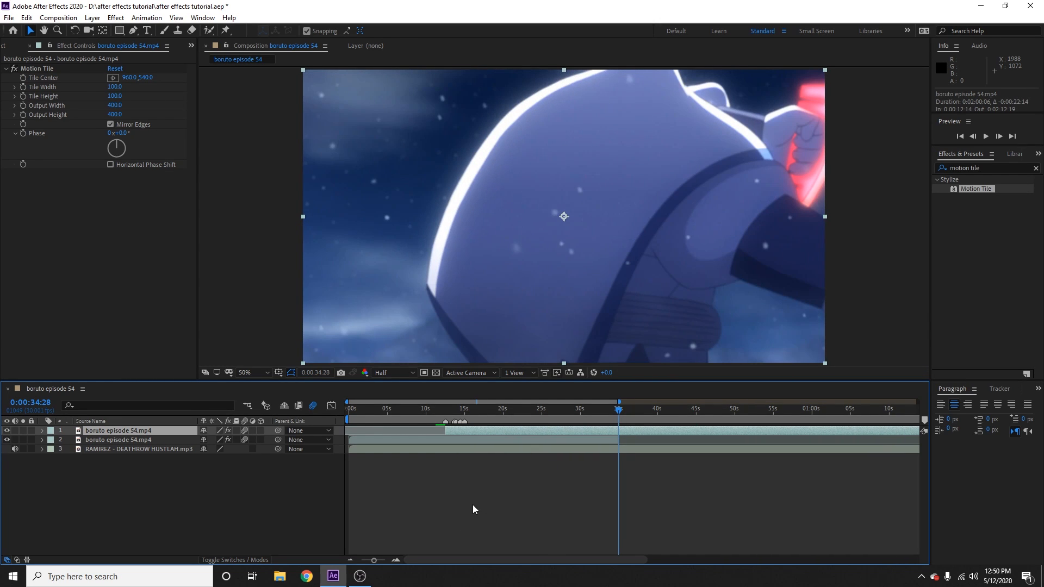
{"action": "left_click", "coordinate": [442, 412]}
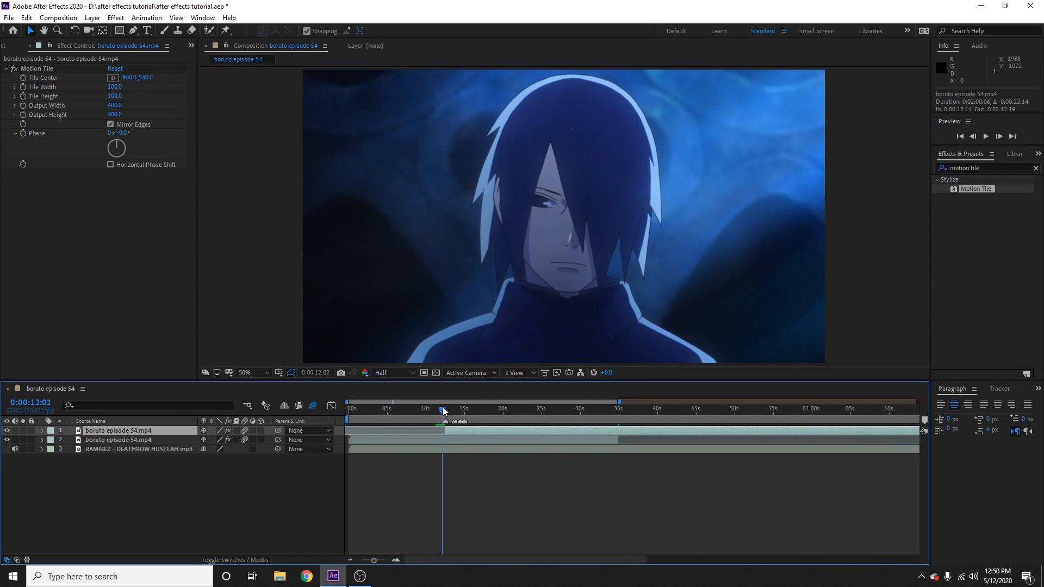
{"action": "left_click", "coordinate": [396, 560]}
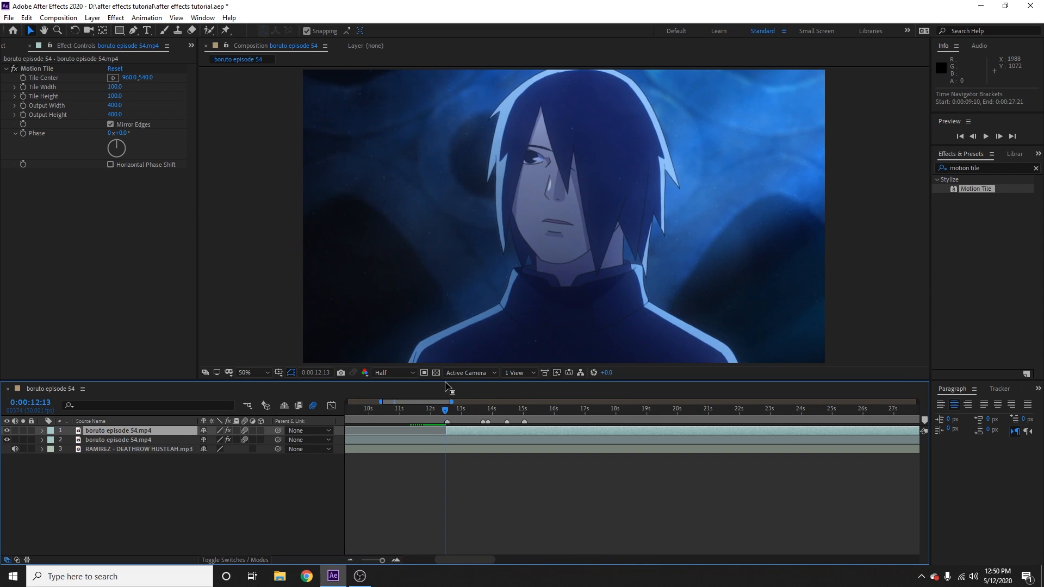
{"action": "left_click", "coordinate": [445, 409]}
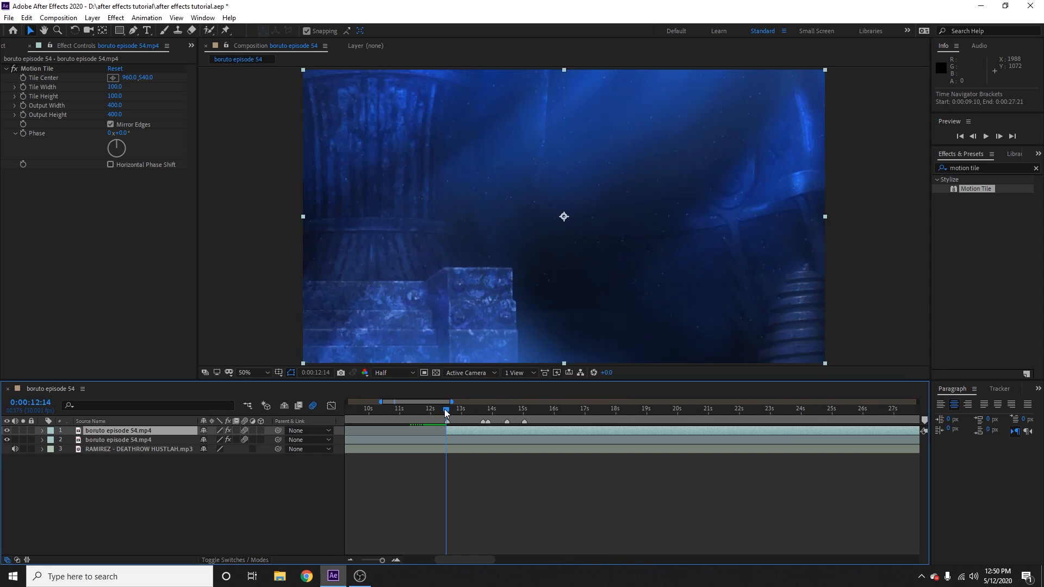
{"action": "left_click", "coordinate": [396, 560]}
{"action": "mouse_move", "coordinate": [453, 430]}
{"action": "left_mouse_down"}
{"action": "mouse_move", "coordinate": [447, 411]}
{"action": "mouse_move", "coordinate": [471, 417]}
{"action": "mouse_move", "coordinate": [453, 415]}
{"action": "mouse_move", "coordinate": [461, 434]}
{"action": "left_mouse_up"}
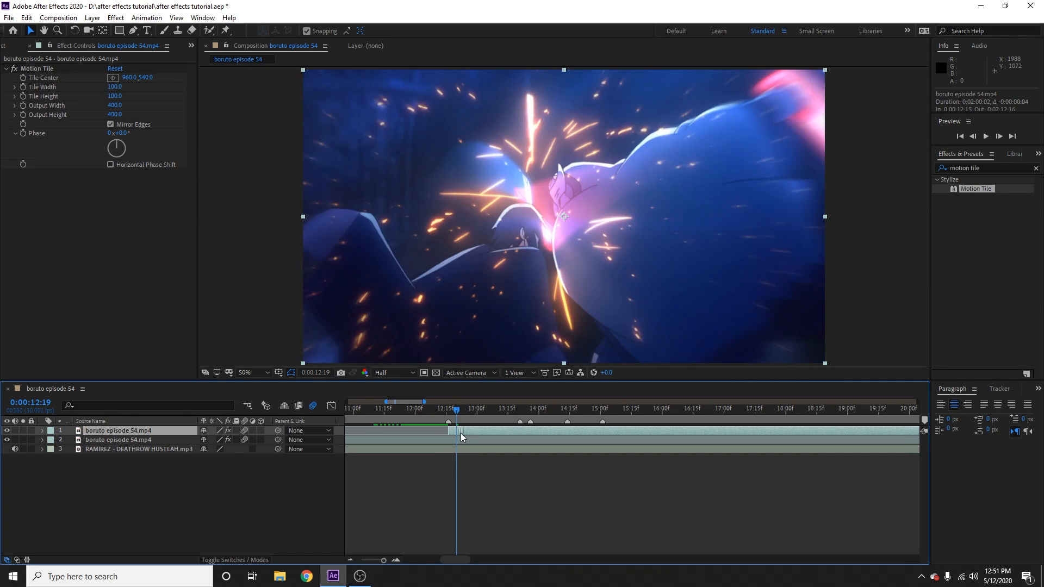
Trim and shift the earlier clip segment so its last frames end at the first beat marker
{"action": "left_click", "coordinate": [348, 560]}
{"action": "left_click", "coordinate": [348, 560]}
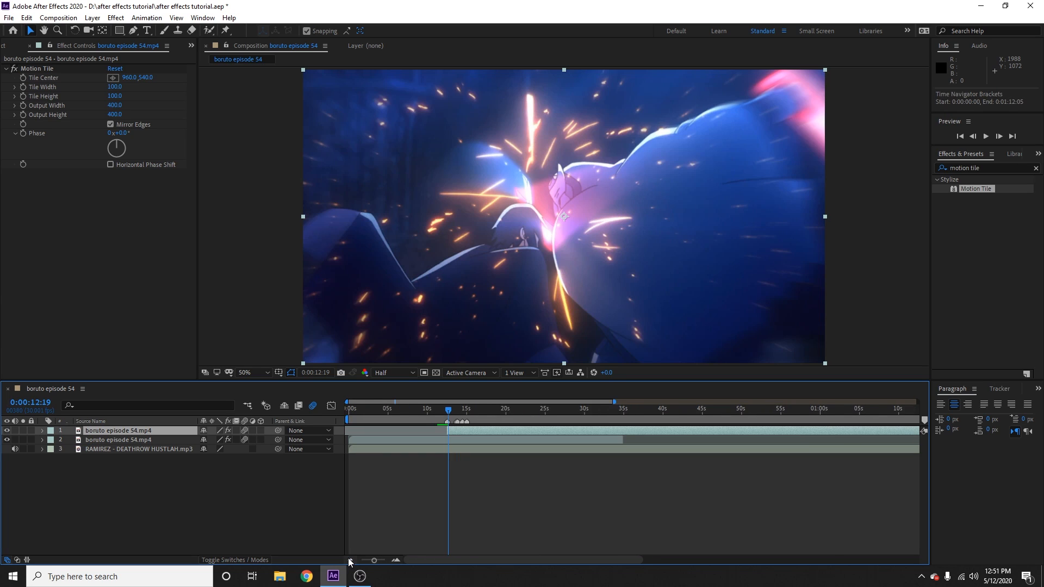
{"action": "left_click", "coordinate": [349, 560]}
{"action": "left_click_drag", "start_coordinate": [348, 441], "coordinate": [439, 424]}
Play back the earlier clip segment up to its cut at the first beat marker
{"action": "left_click", "coordinate": [396, 560]}
{"action": "left_click", "coordinate": [358, 409]}
{"action": "key", "text": "space"}
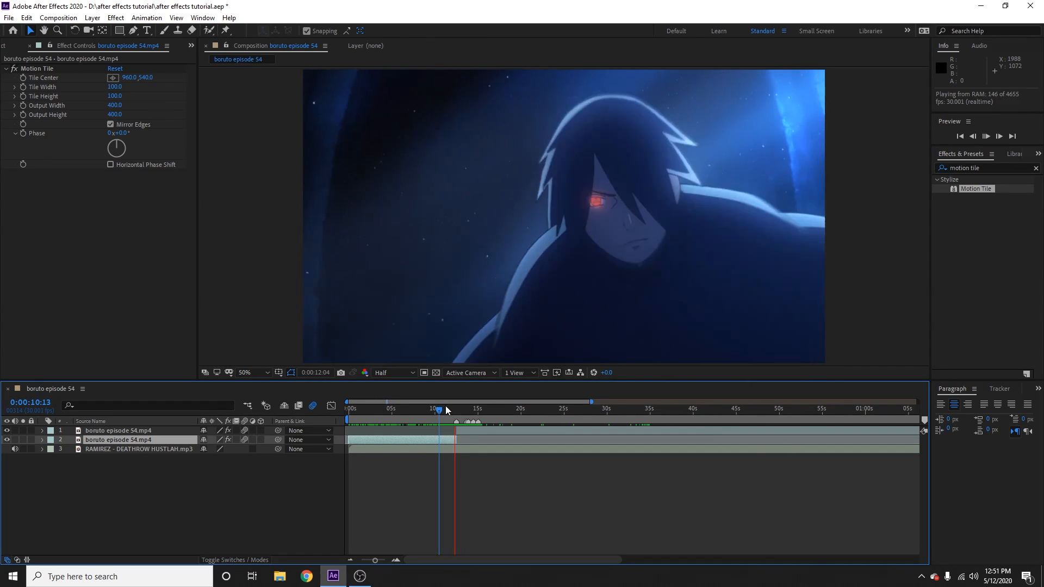
{"action": "key", "text": "space"}
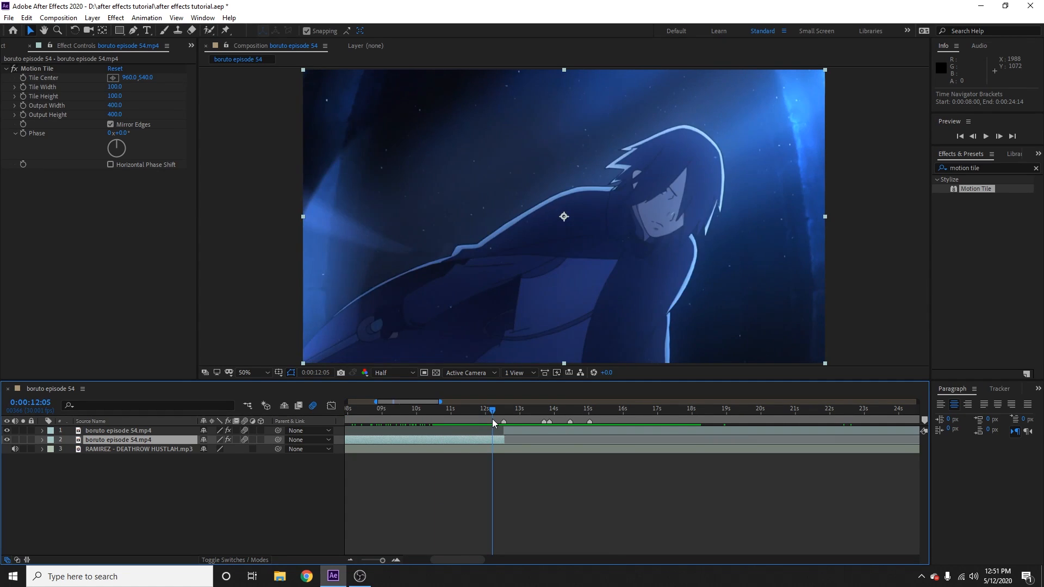
Split the fight segment at the second beat marker, 0:00:13:20, and trim 6 frames off the new piece's start, keeping it at the marker
{"action": "left_click_drag", "start_coordinate": [491, 420], "coordinate": [544, 422]}
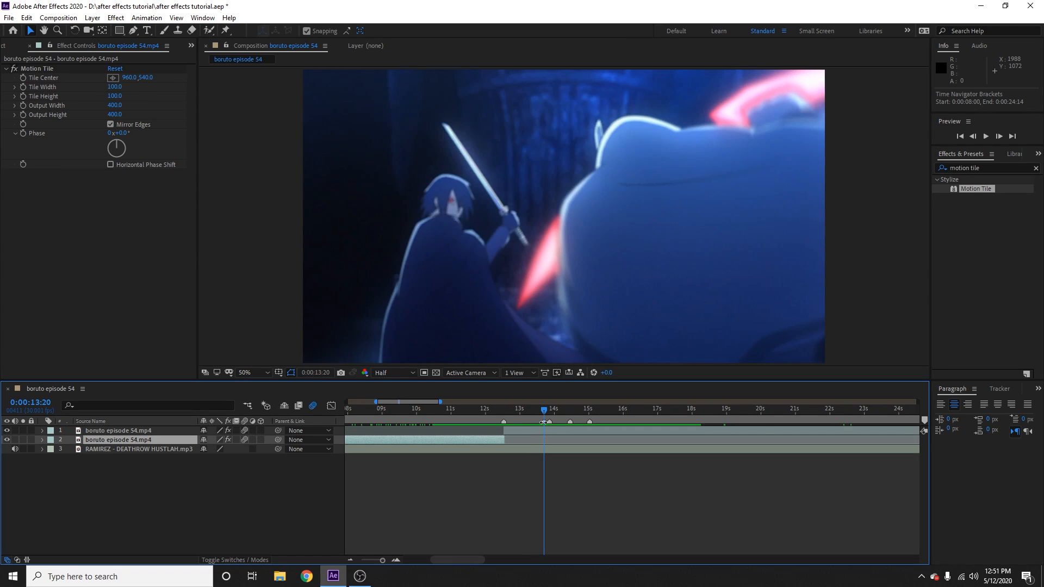
{"action": "left_click", "coordinate": [396, 560]}
{"action": "left_click", "coordinate": [608, 430]}
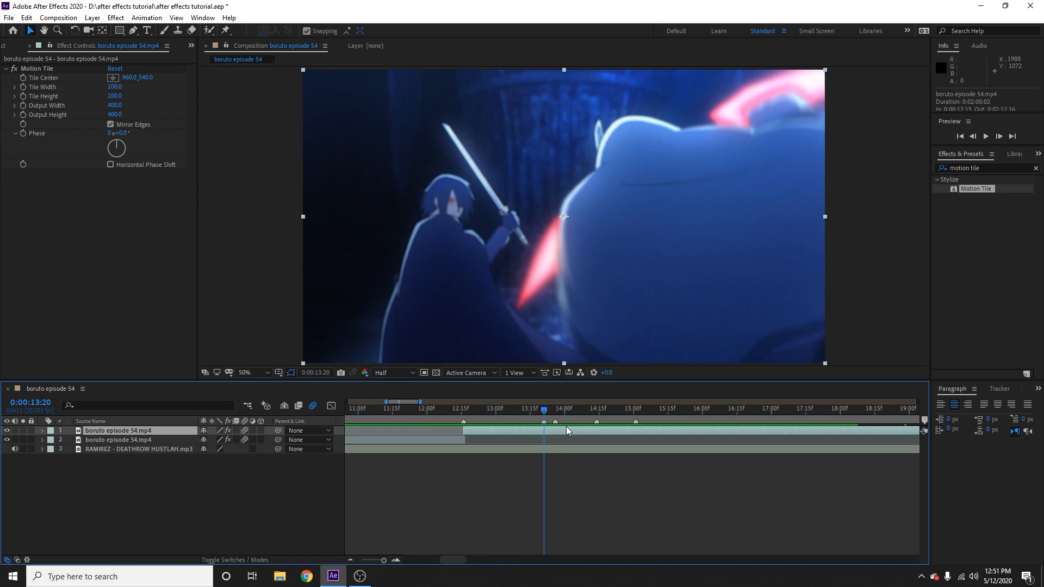
{"action": "key", "text": "ctrl+shift+d"}
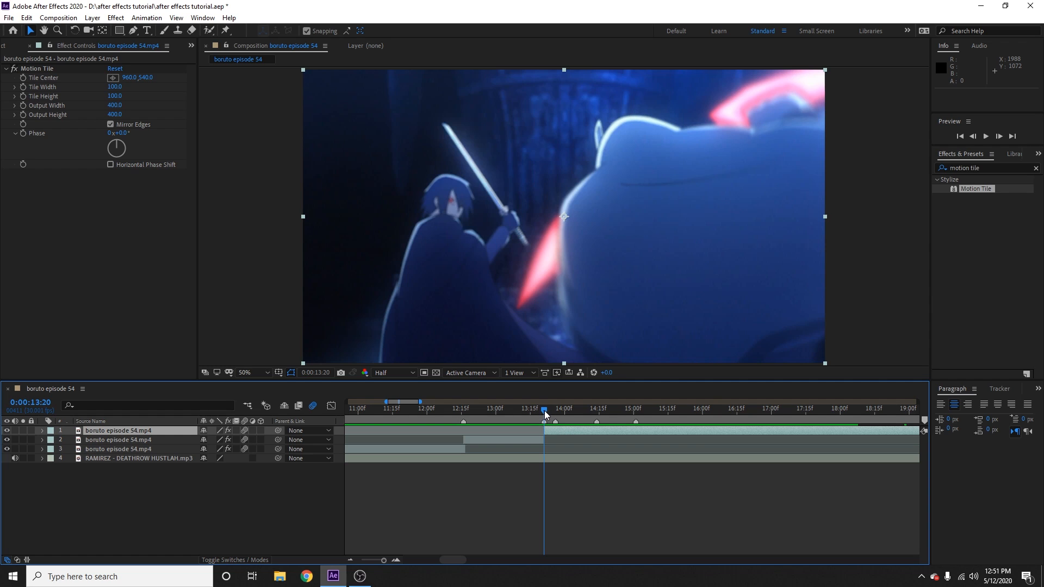
{"action": "left_click_drag", "start_coordinate": [544, 411], "coordinate": [551, 432]}
{"action": "left_click_drag", "start_coordinate": [557, 432], "coordinate": [462, 411]}
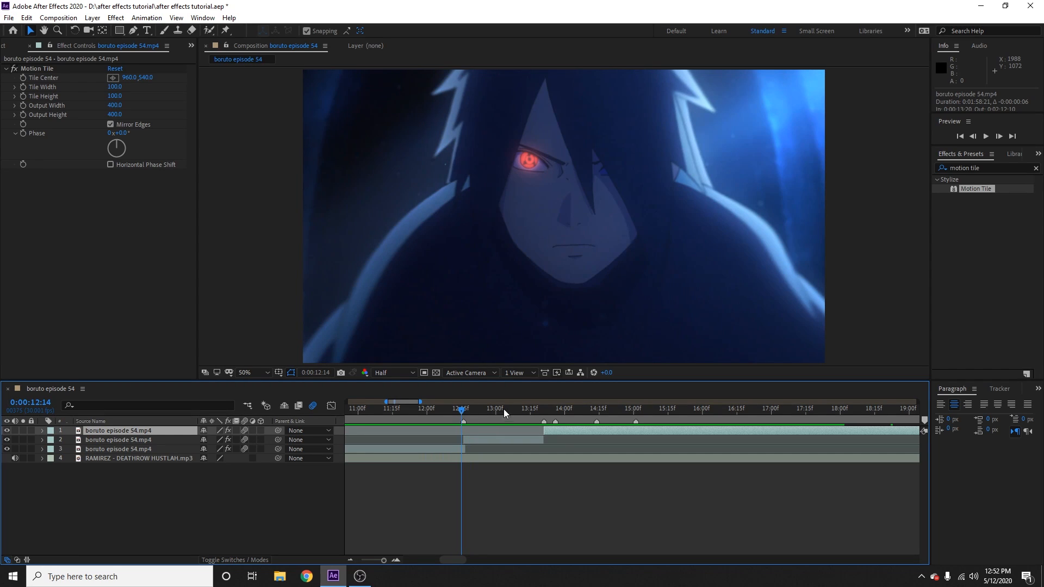
Preview the cuts from 0:00:12:13 past the second and third beat markers
{"action": "left_click_drag", "start_coordinate": [524, 412], "coordinate": [459, 411]}
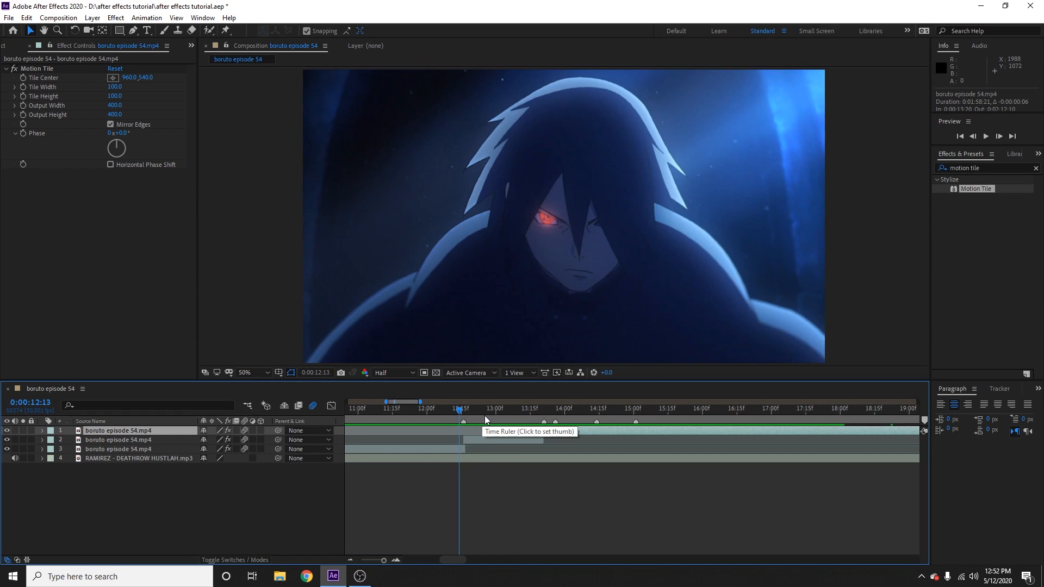
{"action": "key", "text": "space"}
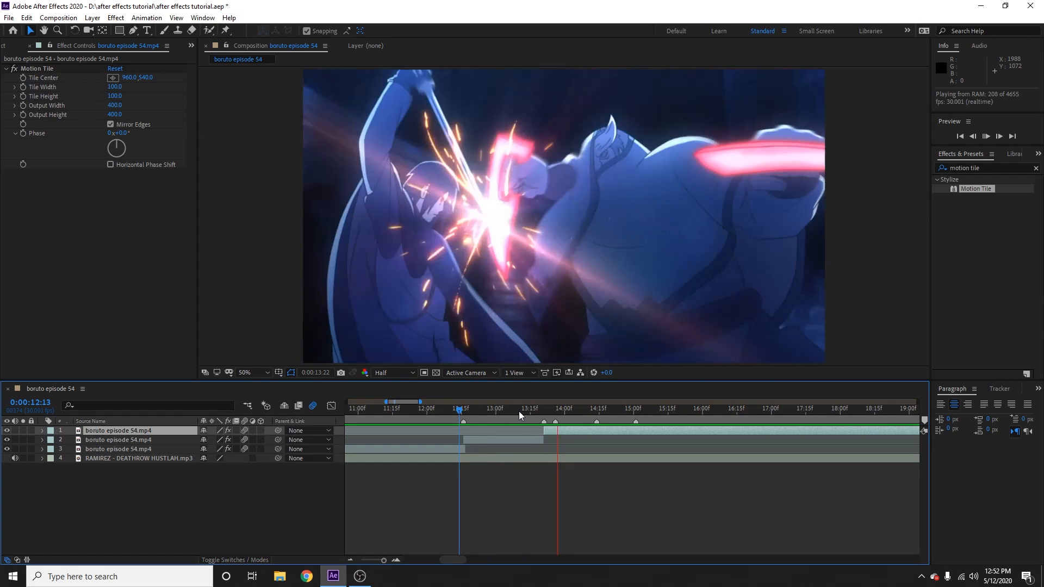
{"action": "key", "text": "space"}
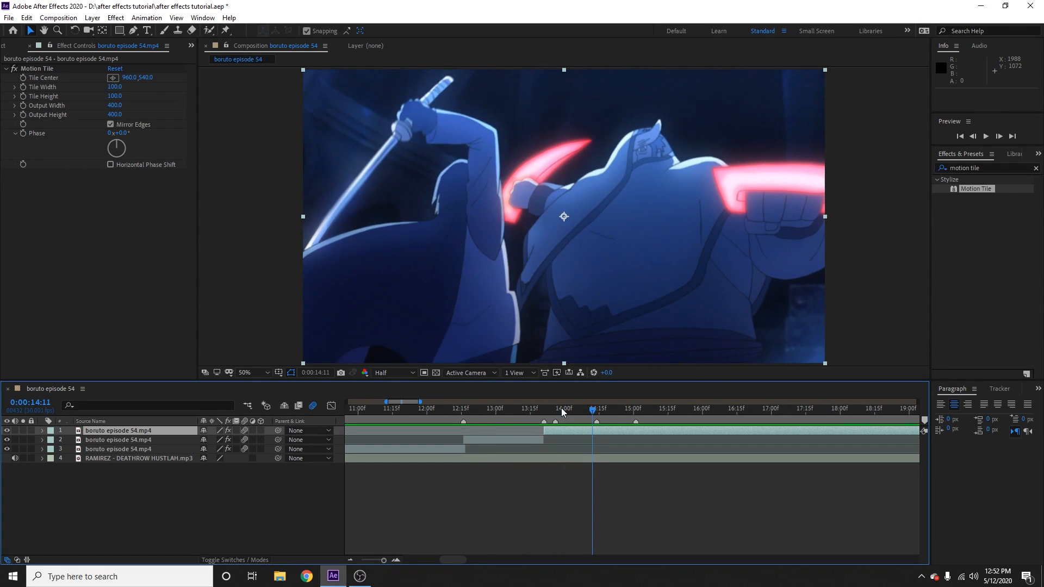
Split the top clip segment at the third beat marker, 0:00:13:25, and at the remaining markers, and play back the cut sequence
{"action": "left_click", "coordinate": [555, 410]}
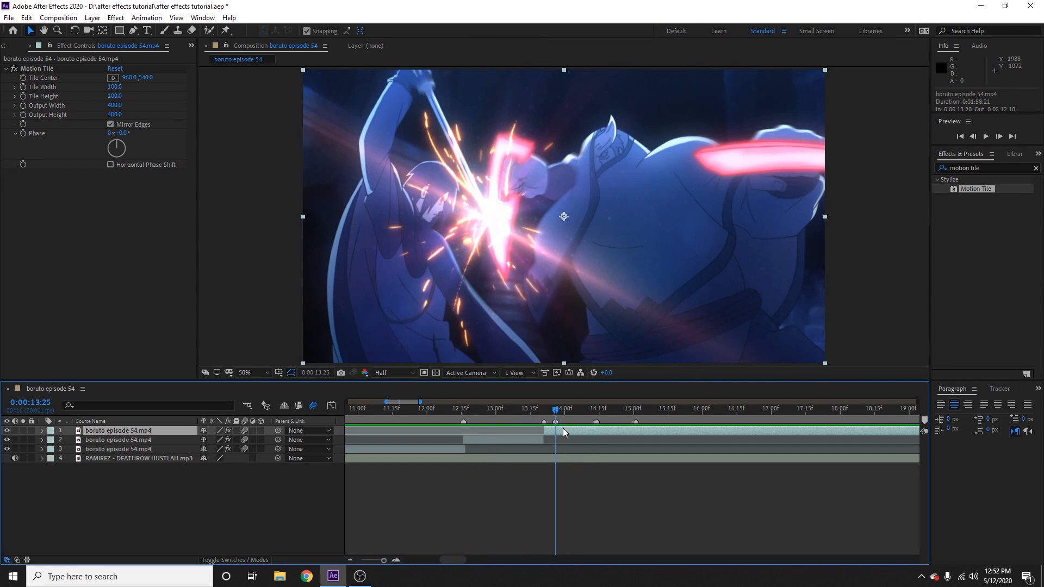
{"action": "key", "text": "ctrl+shift+d"}
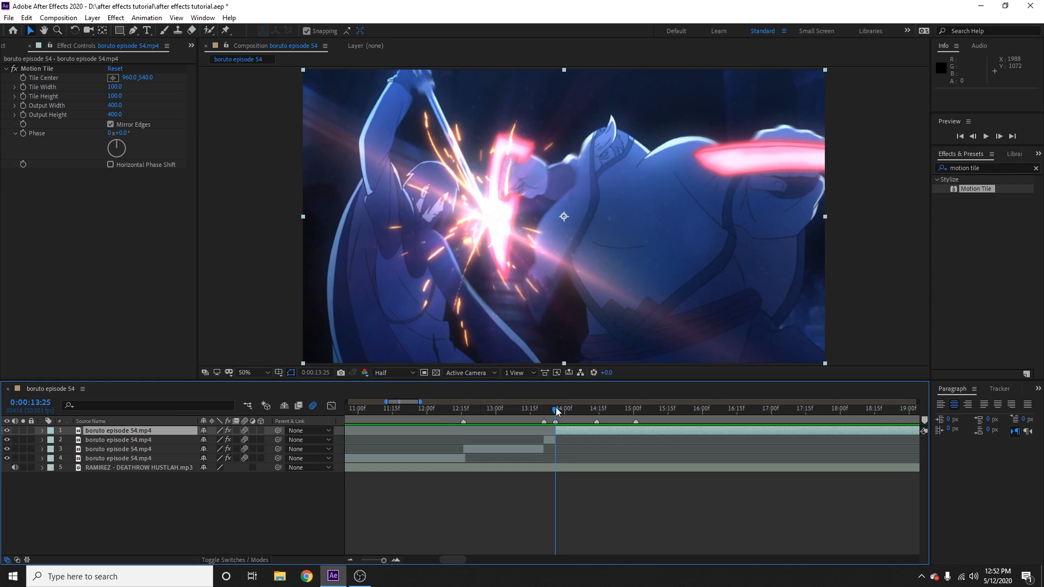
{"action": "left_click_drag", "start_coordinate": [556, 411], "coordinate": [513, 406]}
{"action": "key", "text": "space"}
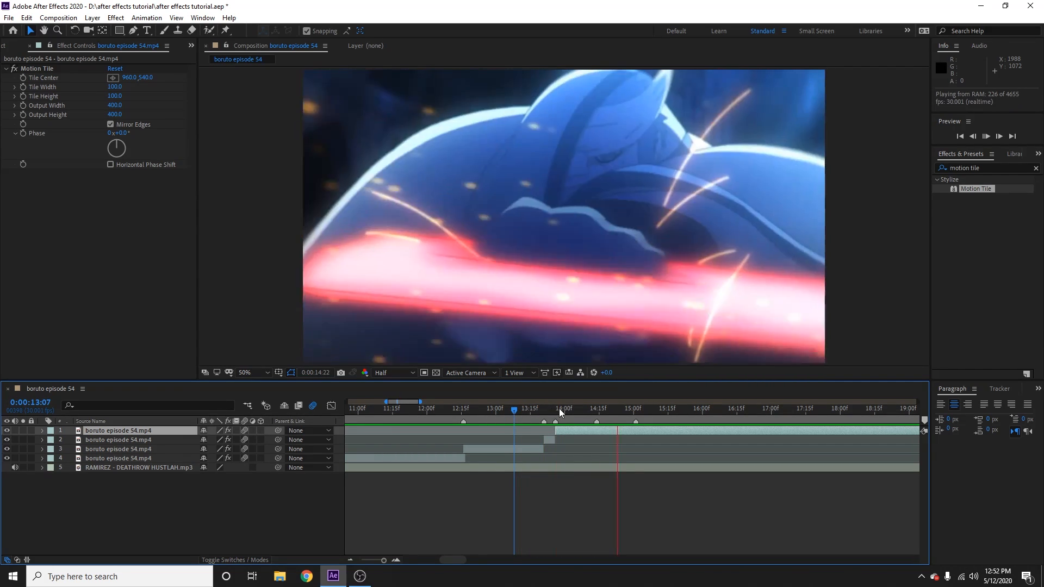
{"action": "left_click_drag", "start_coordinate": [559, 411], "coordinate": [598, 424]}
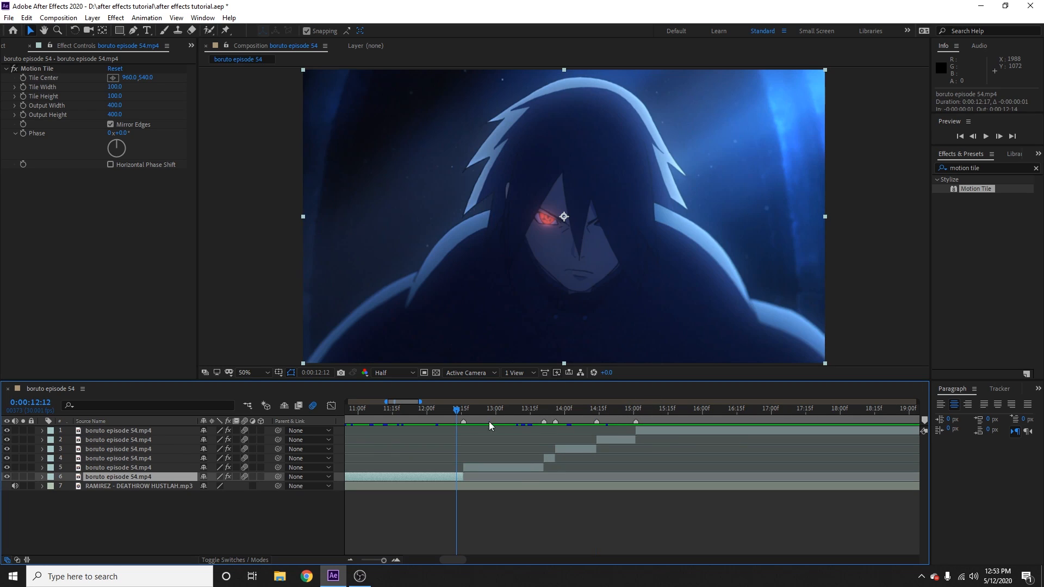
{"action": "key", "text": "space"}
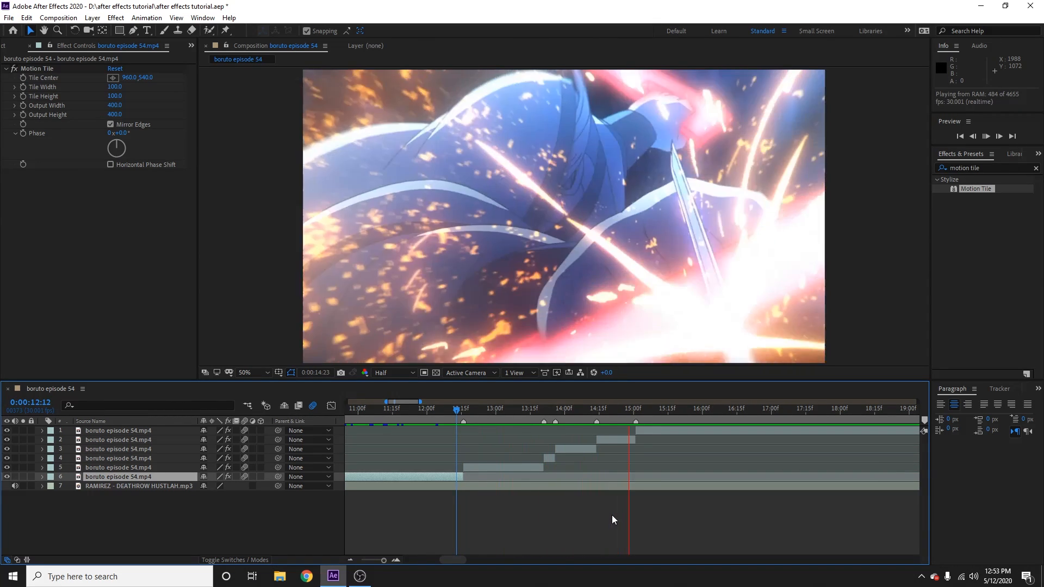
{"action": "key", "text": "space"}
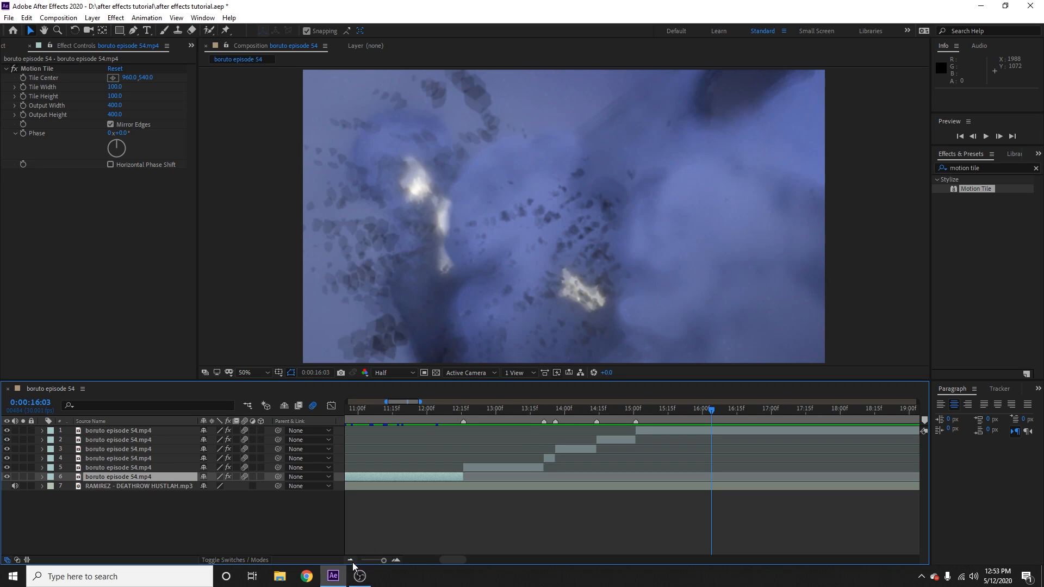
Start Scale keyframing on the segment before the first beat cut, with a keyframe at its end, 0:00:12:15
{"action": "key", "text": "o"}
{"action": "left_click", "coordinate": [397, 559]}
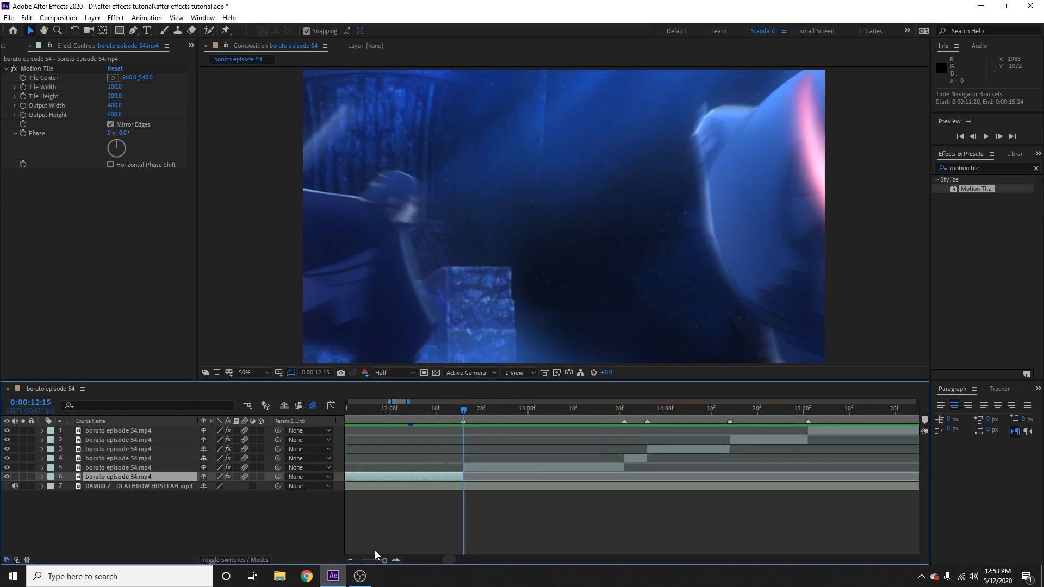
{"action": "left_click", "coordinate": [396, 560]}
{"action": "left_click_drag", "start_coordinate": [455, 412], "coordinate": [462, 416]}
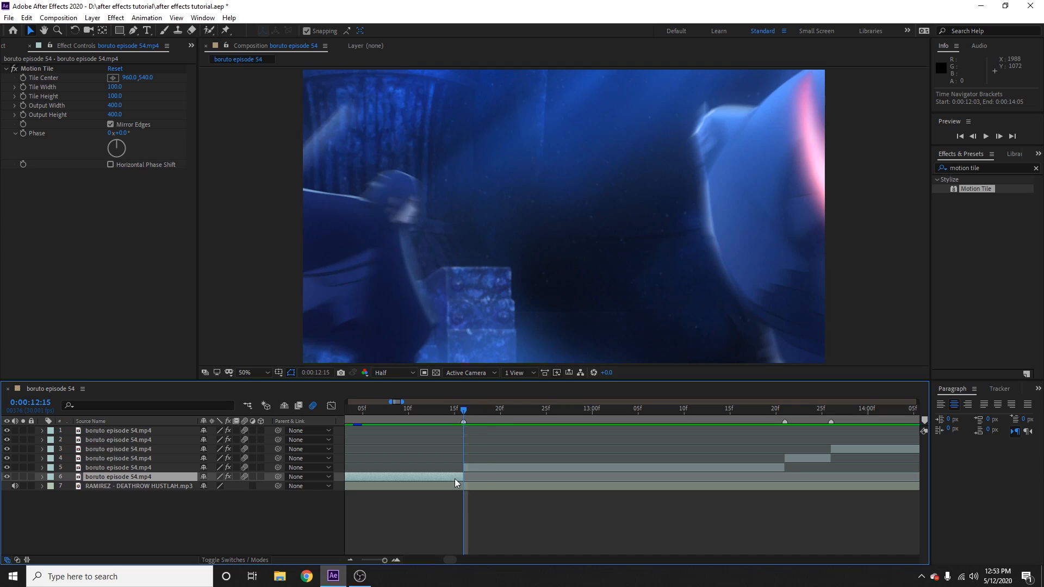
{"action": "key", "text": "s"}
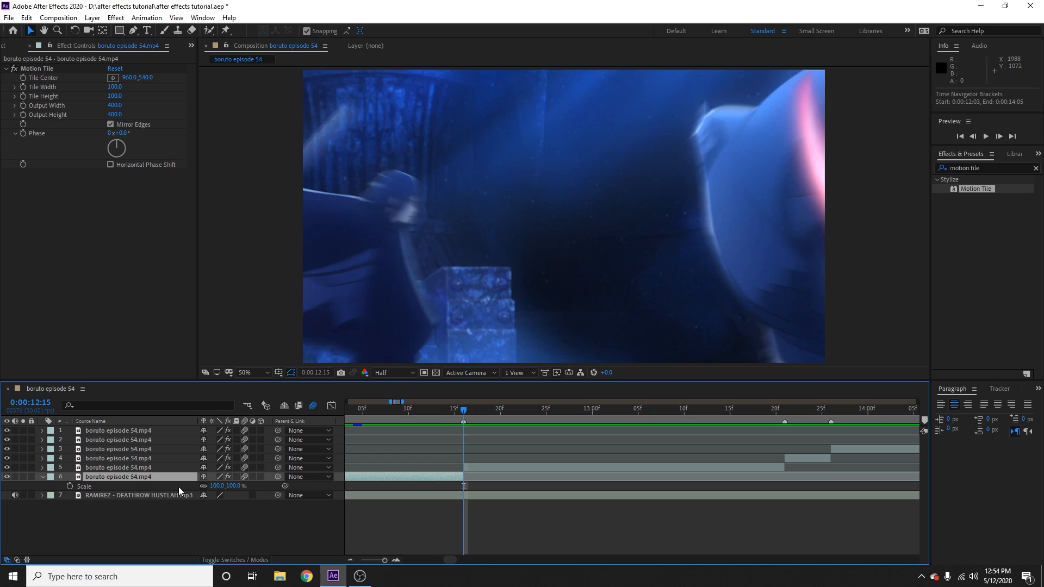
{"action": "left_click", "coordinate": [70, 487]}
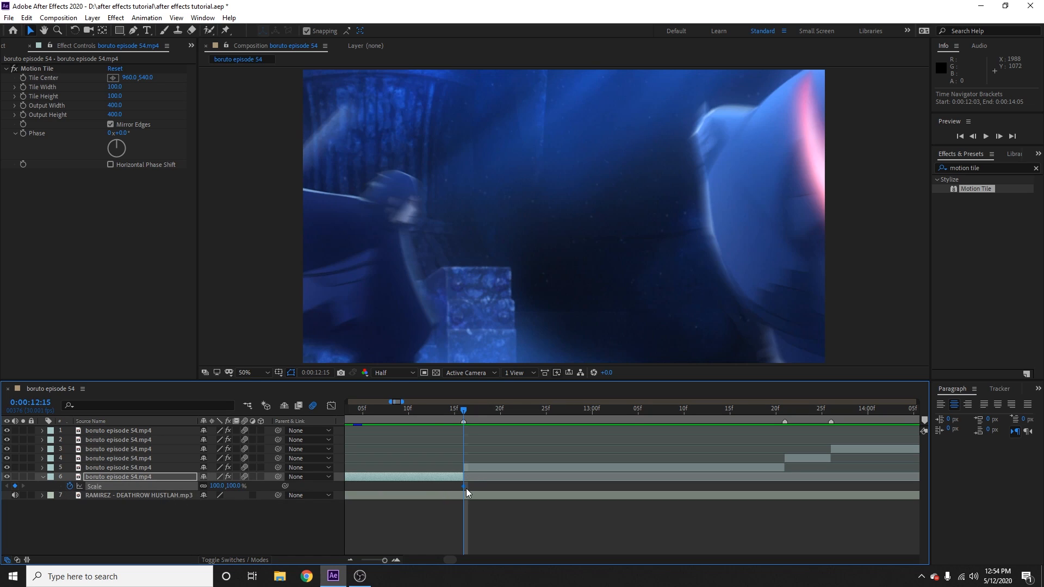
Add a Scale keyframe six frames before the segment's end, at 0:00:12:09
{"action": "left_click", "coordinate": [974, 137]}
{"action": "left_click", "coordinate": [974, 136]}
{"action": "left_click", "coordinate": [973, 137]}
{"action": "left_click", "coordinate": [973, 137]}
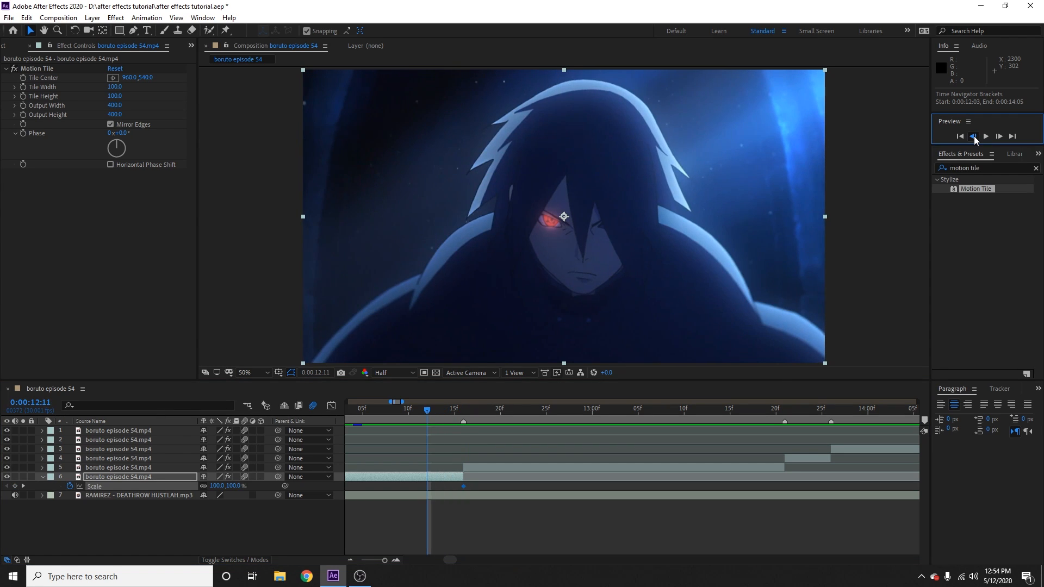
{"action": "left_click", "coordinate": [973, 137]}
{"action": "left_click", "coordinate": [973, 136]}
{"action": "left_click", "coordinate": [15, 486]}
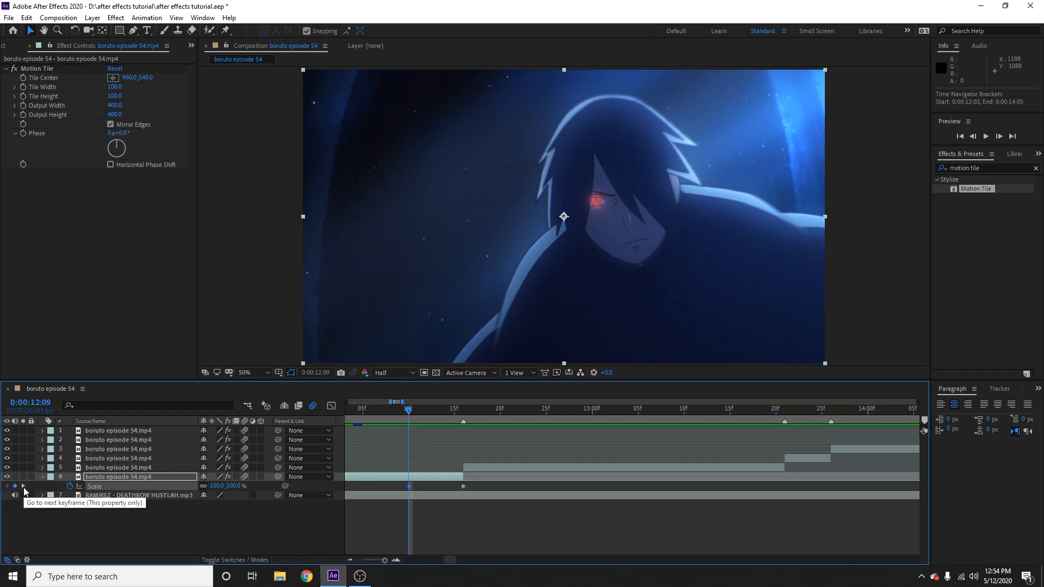
Set the segment's Scale to 250% at the keyframe on the first beat marker, 0:00:12:15
{"action": "left_click", "coordinate": [24, 487]}
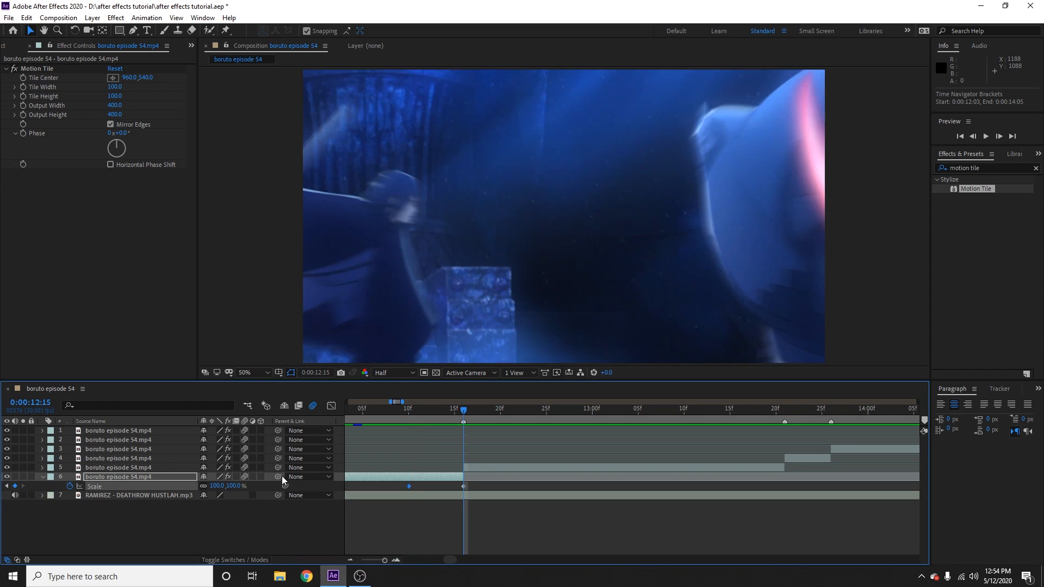
{"action": "left_click", "coordinate": [464, 486]}
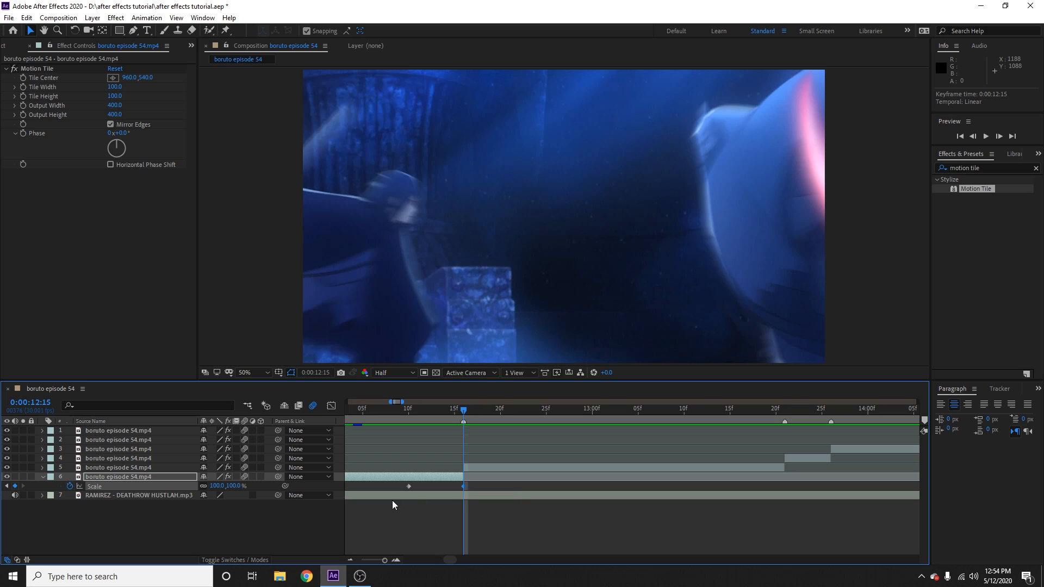
{"action": "left_click", "coordinate": [218, 486]}
{"action": "type", "text": "250"}
{"action": "key", "text": "Return"}
Select both Scale keyframes of the segment before the first beat cut and apply Easy Ease to them
{"action": "left_click_drag", "start_coordinate": [464, 410], "coordinate": [406, 426]}
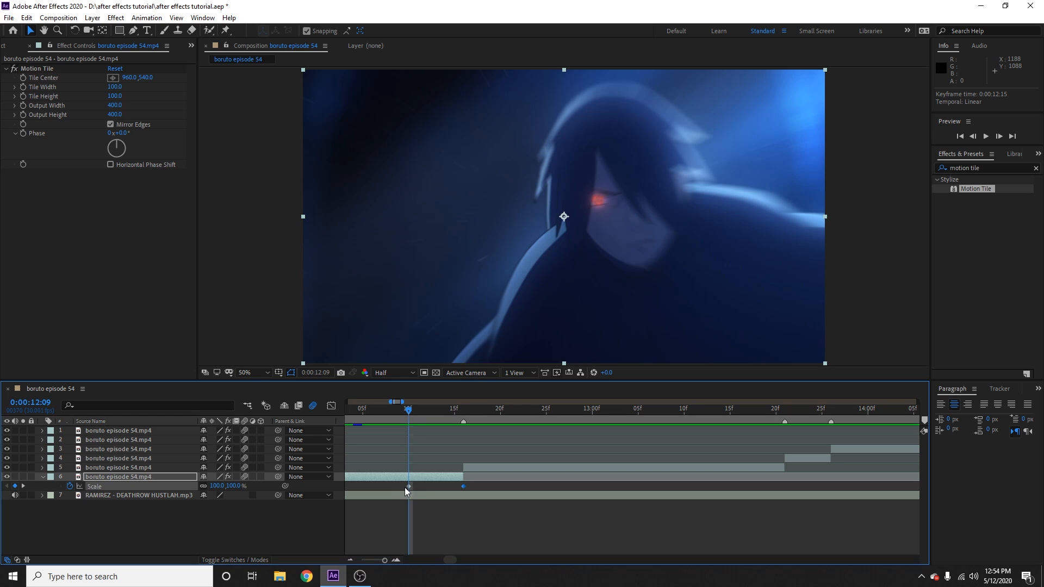
{"action": "left_click", "coordinate": [462, 487]}
{"action": "left_click_drag", "start_coordinate": [412, 409], "coordinate": [406, 434]}
{"action": "left_click", "coordinate": [389, 484]}
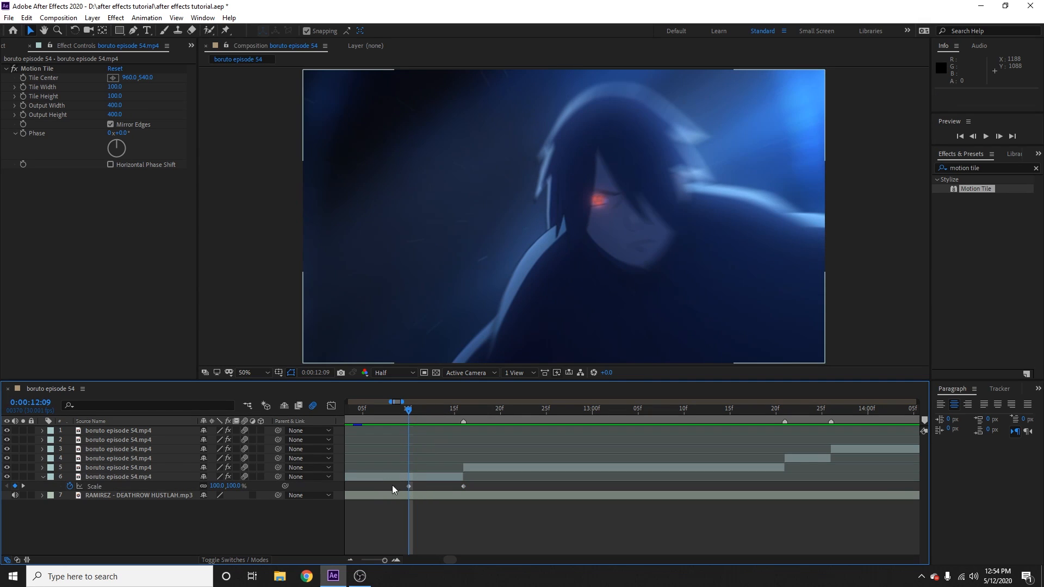
{"action": "left_click_drag", "start_coordinate": [387, 487], "coordinate": [480, 490]}
{"action": "key", "text": "F9"}
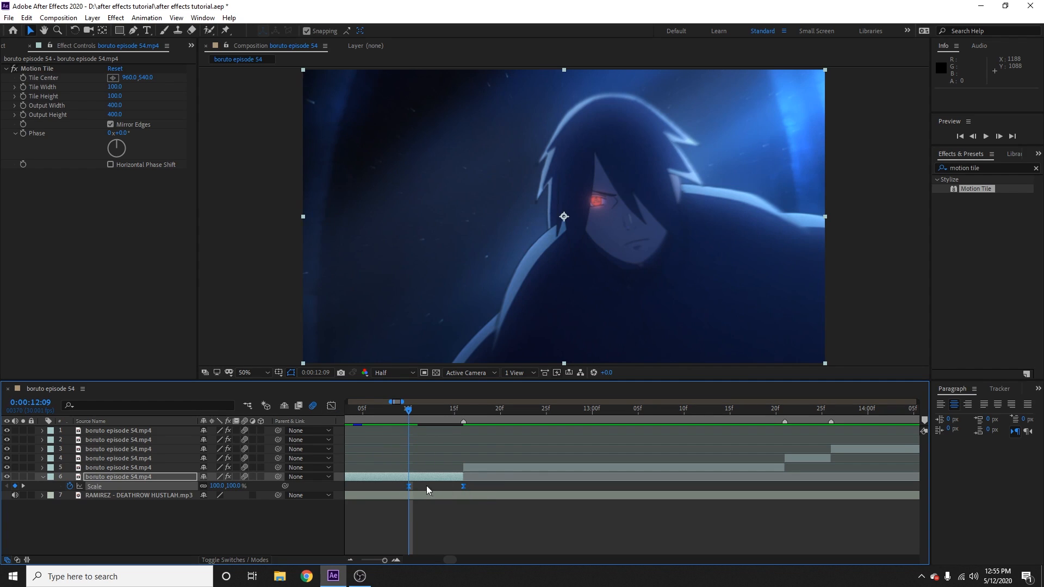
Open the segment's Scale animation in the Graph Editor, look at its speed graph, and return to the value graph
{"action": "left_click", "coordinate": [331, 406]}
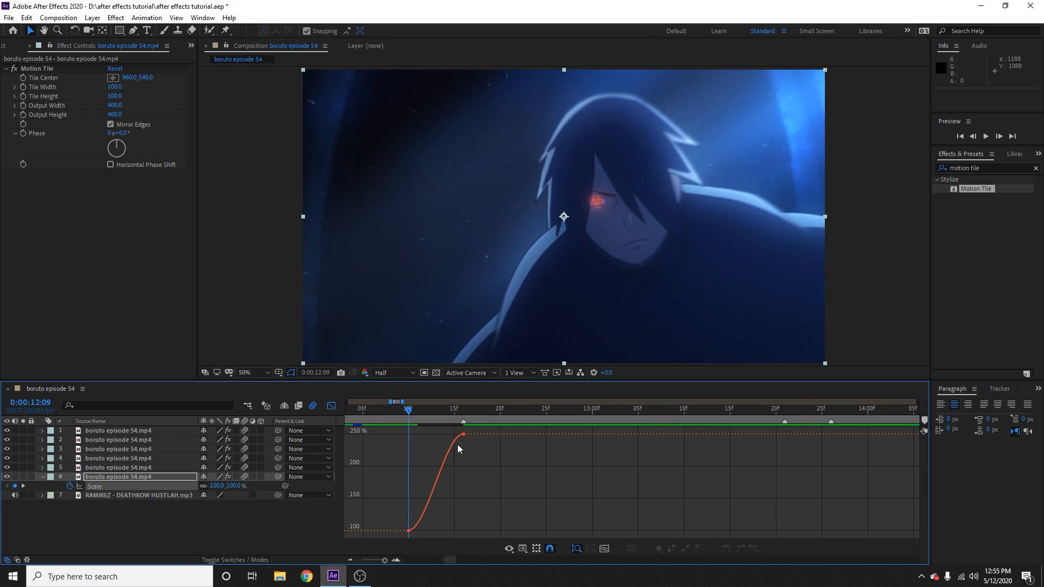
{"action": "left_click", "coordinate": [398, 561]}
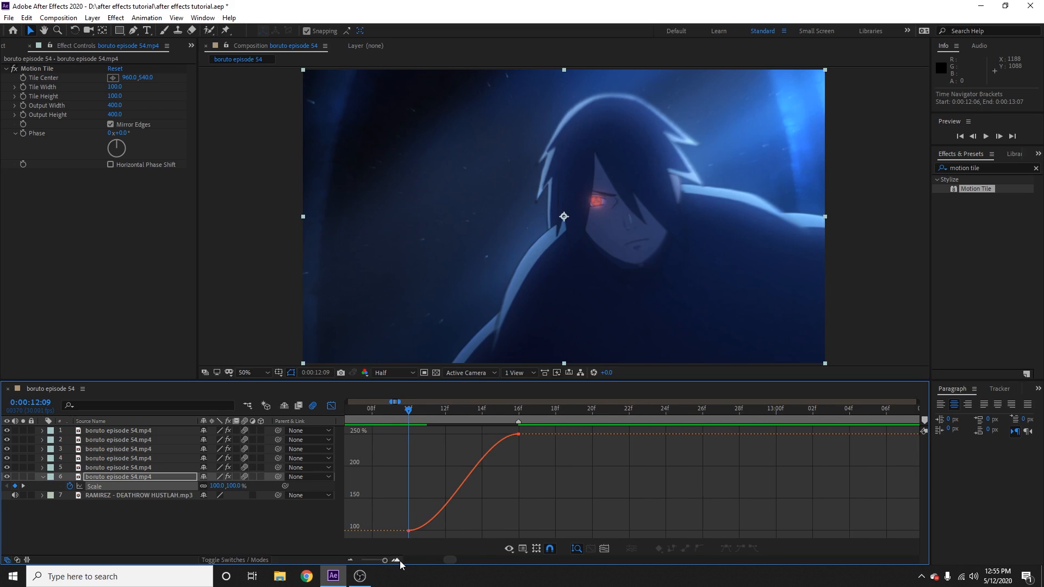
{"action": "left_click", "coordinate": [523, 549]}
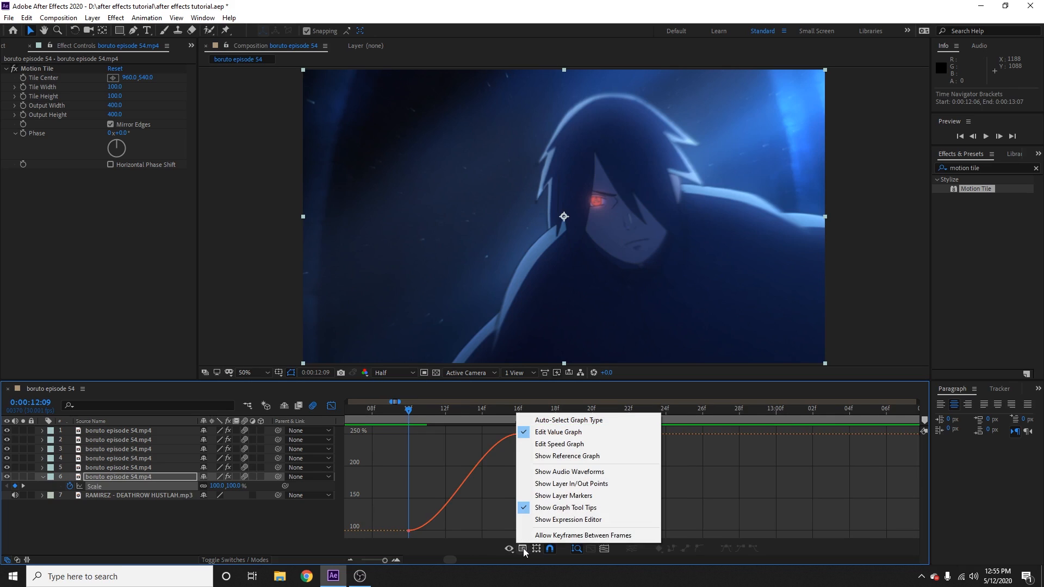
{"action": "left_click", "coordinate": [564, 448]}
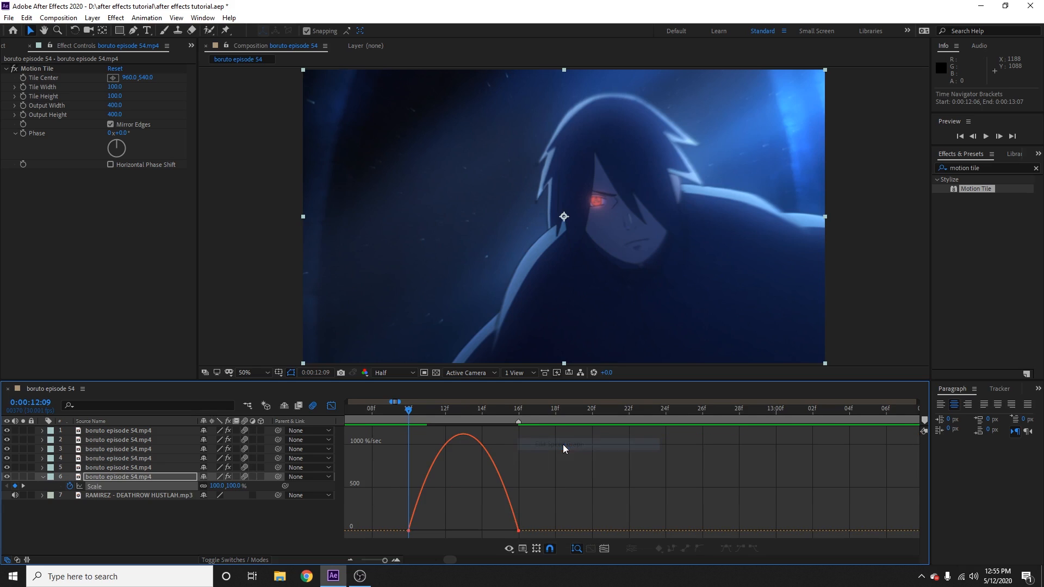
{"action": "left_click", "coordinate": [526, 549]}
{"action": "left_click", "coordinate": [561, 434]}
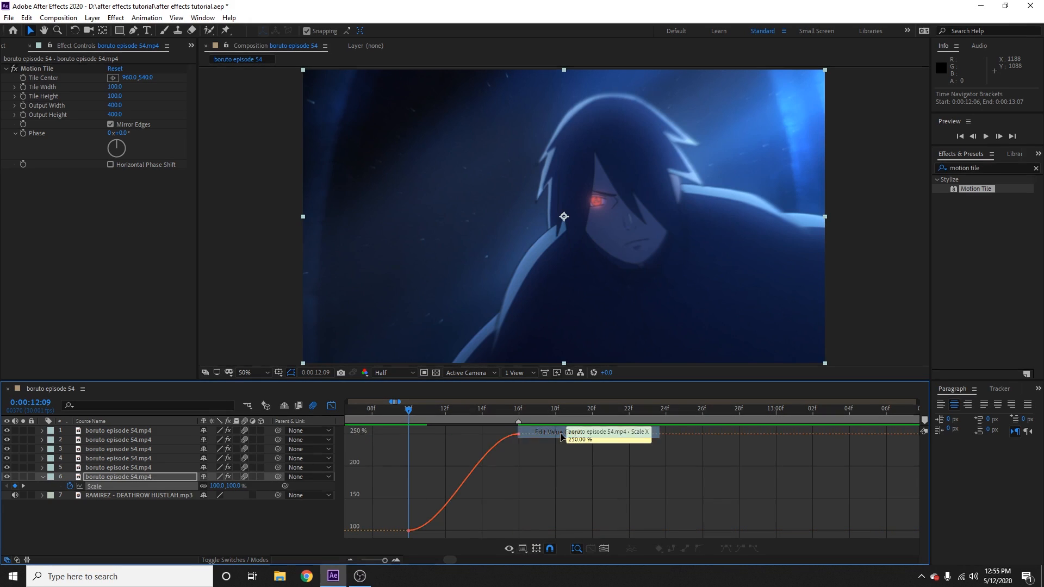
Reshape the Scale value curve with its keyframe handles so it starts slowly and rises steeply into the cut, and close the Graph Editor
{"action": "left_click", "coordinate": [519, 435]}
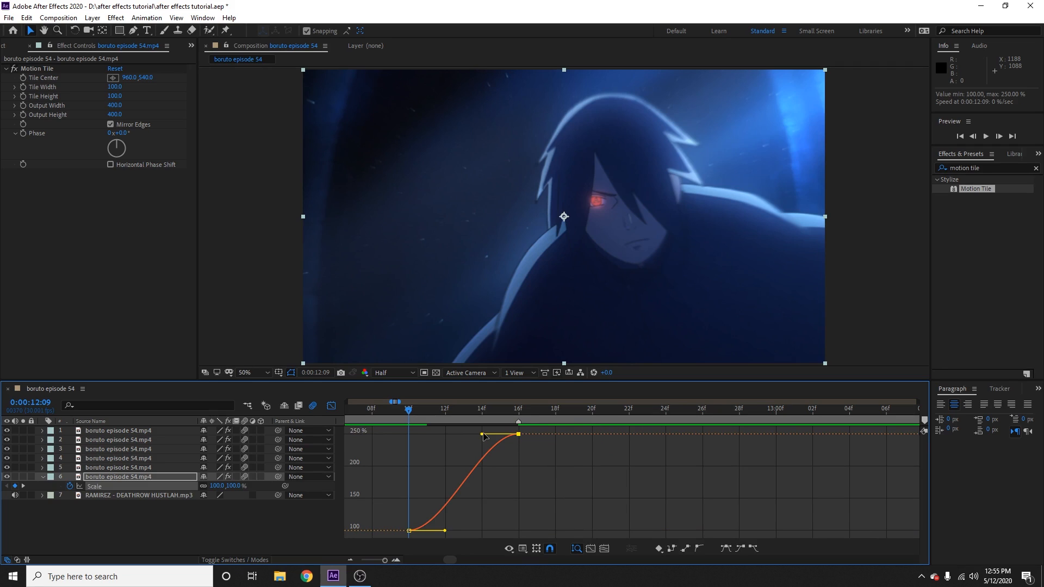
{"action": "left_click_drag", "start_coordinate": [481, 436], "coordinate": [536, 514]}
{"action": "left_click_drag", "start_coordinate": [446, 535], "coordinate": [502, 529]}
{"action": "left_click", "coordinate": [334, 407]}
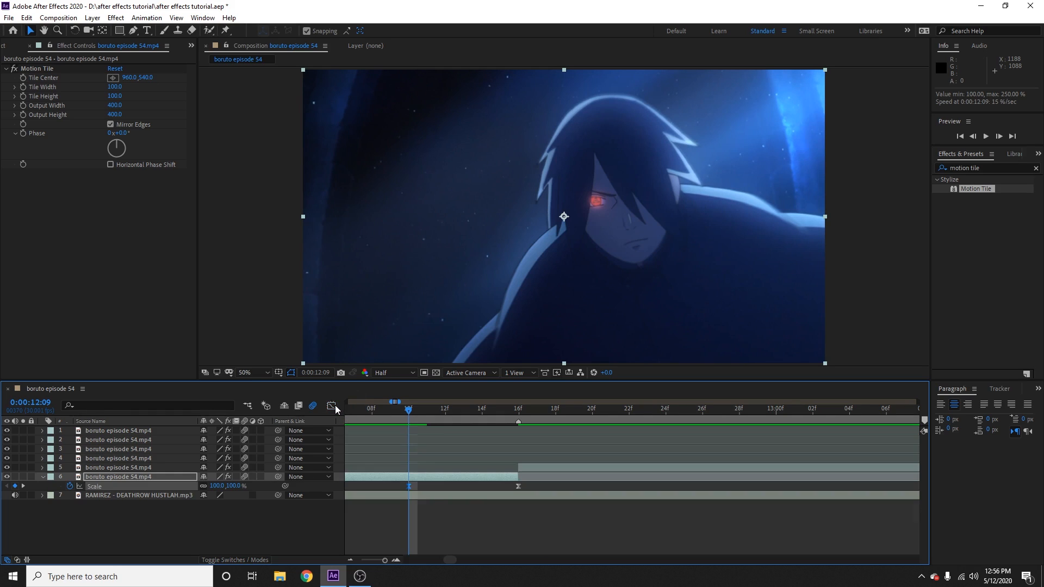
Start Scale keyframing on the fight segment, with a keyframe at its start on the first beat marker, 0:00:12:15
{"action": "left_click", "coordinate": [350, 560]}
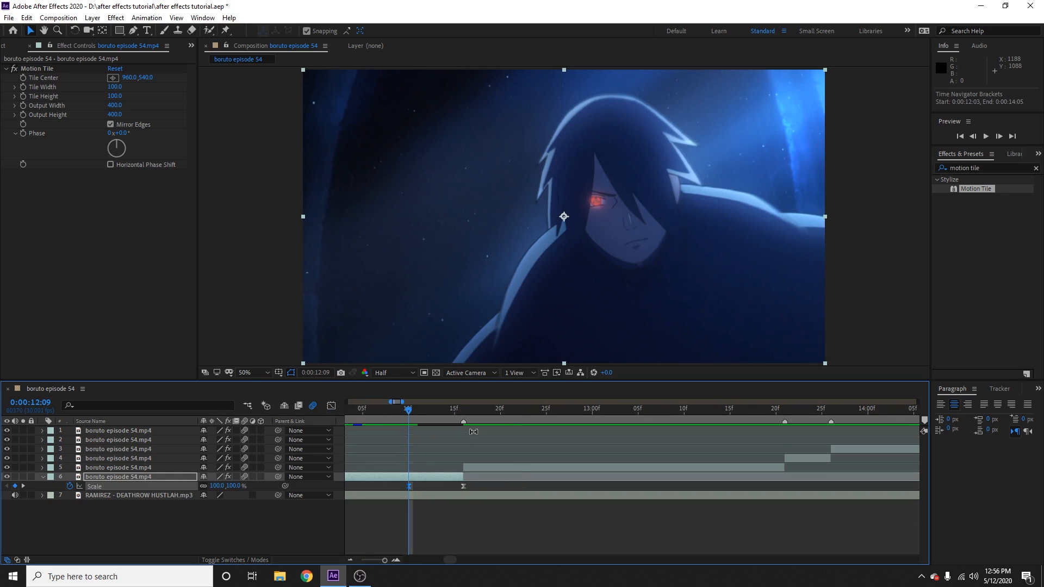
{"action": "left_click_drag", "start_coordinate": [453, 414], "coordinate": [463, 412]}
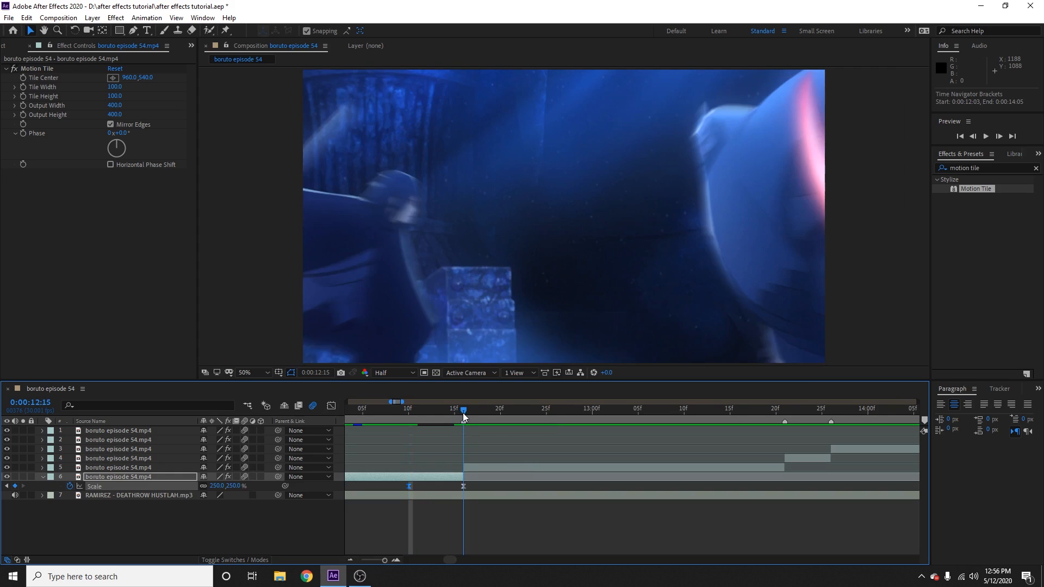
{"action": "left_click", "coordinate": [476, 469]}
{"action": "key", "text": "s"}
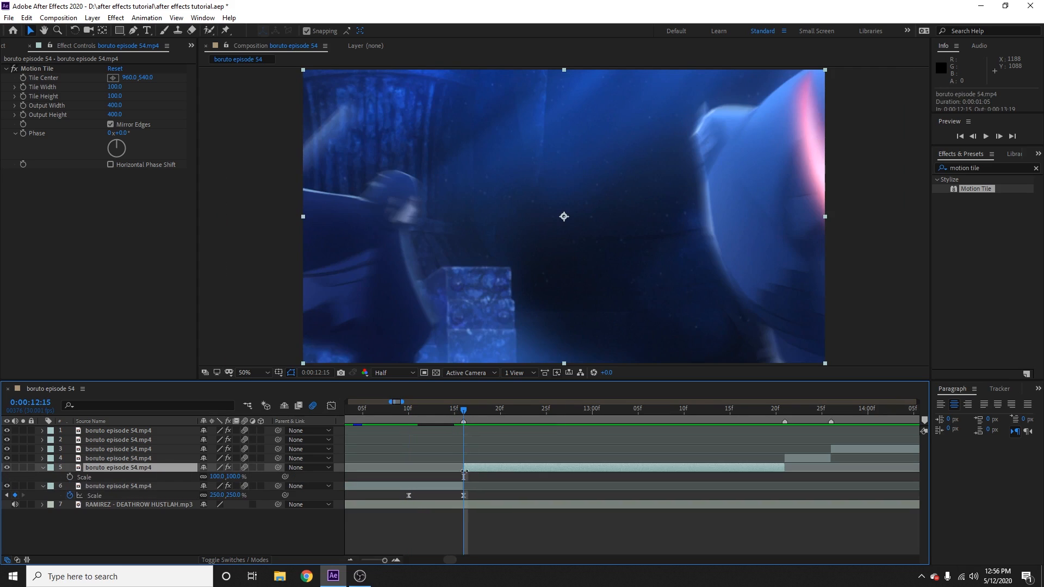
{"action": "left_click", "coordinate": [70, 477]}
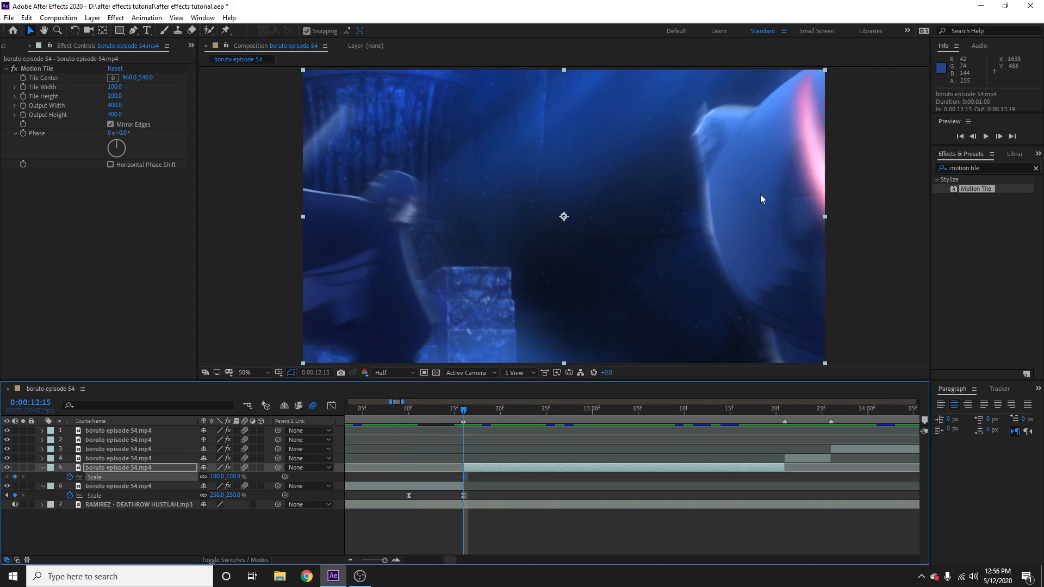
Add a Scale keyframe to the fight segment six frames after its start, at 0:00:12:21
{"action": "left_click", "coordinate": [1000, 139]}
{"action": "left_click", "coordinate": [1000, 138]}
{"action": "left_click", "coordinate": [999, 137]}
{"action": "left_click", "coordinate": [999, 136]}
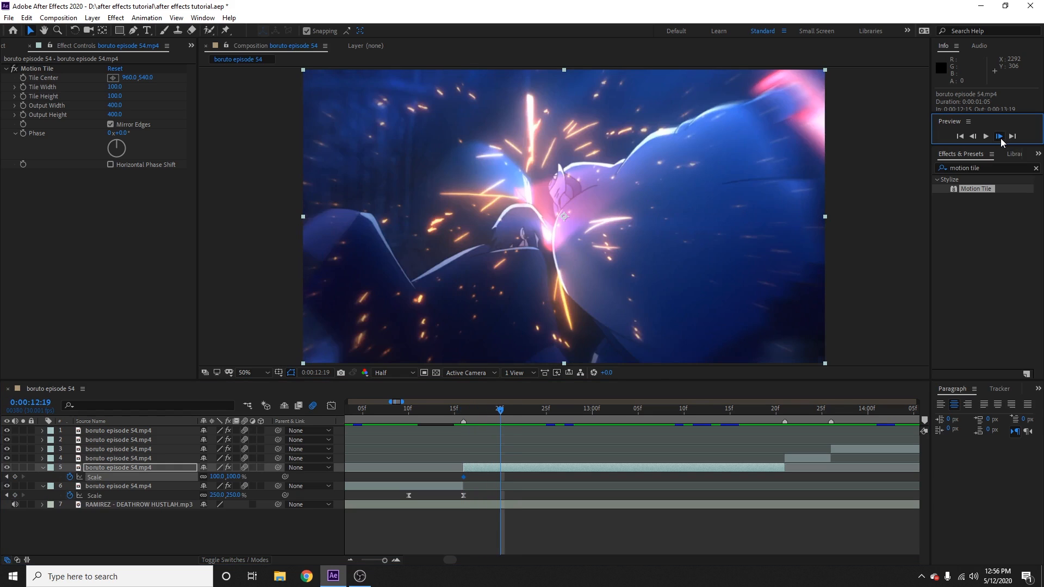
{"action": "left_click", "coordinate": [999, 136]}
{"action": "left_click", "coordinate": [999, 136]}
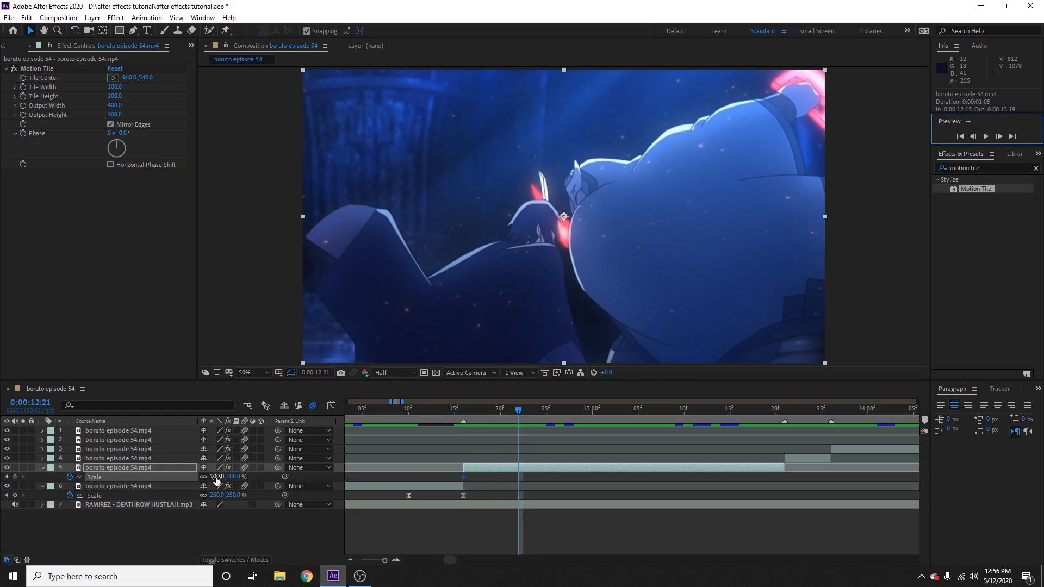
{"action": "left_click", "coordinate": [15, 477]}
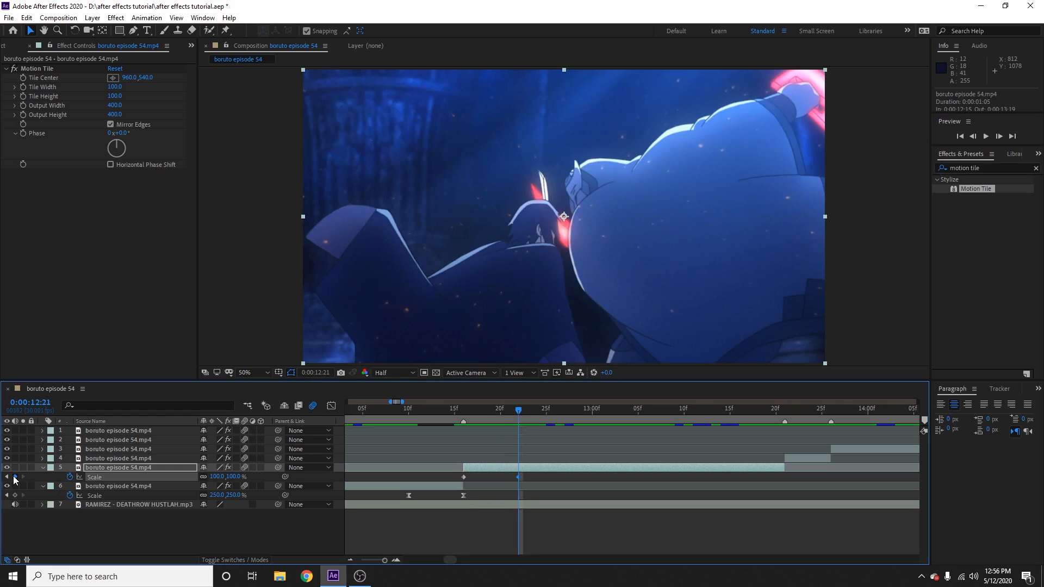
Set the fight segment's Scale to 250% at its first keyframe, 0:00:12:15
{"action": "left_click", "coordinate": [5, 477]}
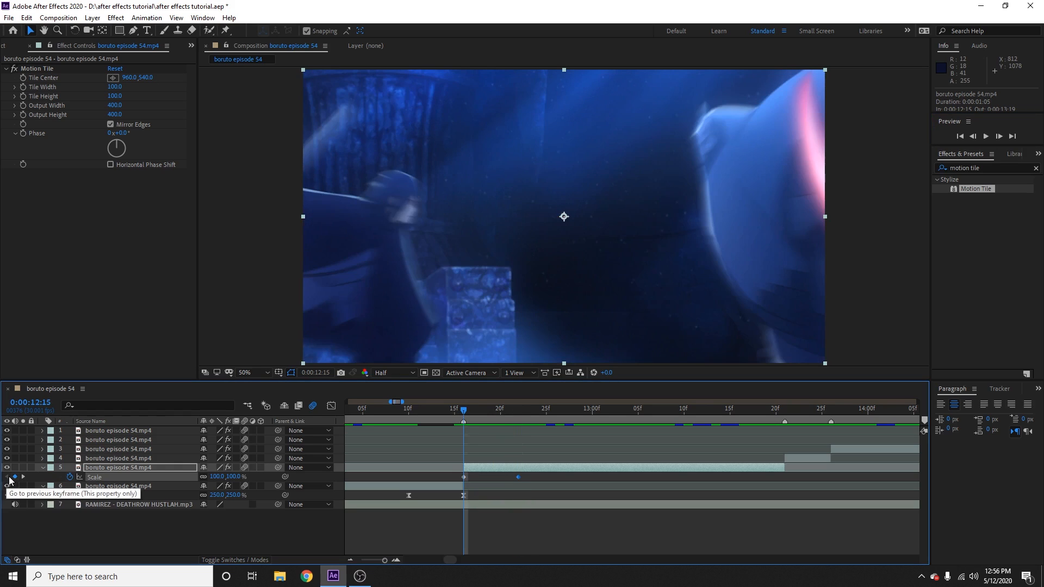
{"action": "left_click", "coordinate": [216, 477]}
{"action": "type", "text": "250"}
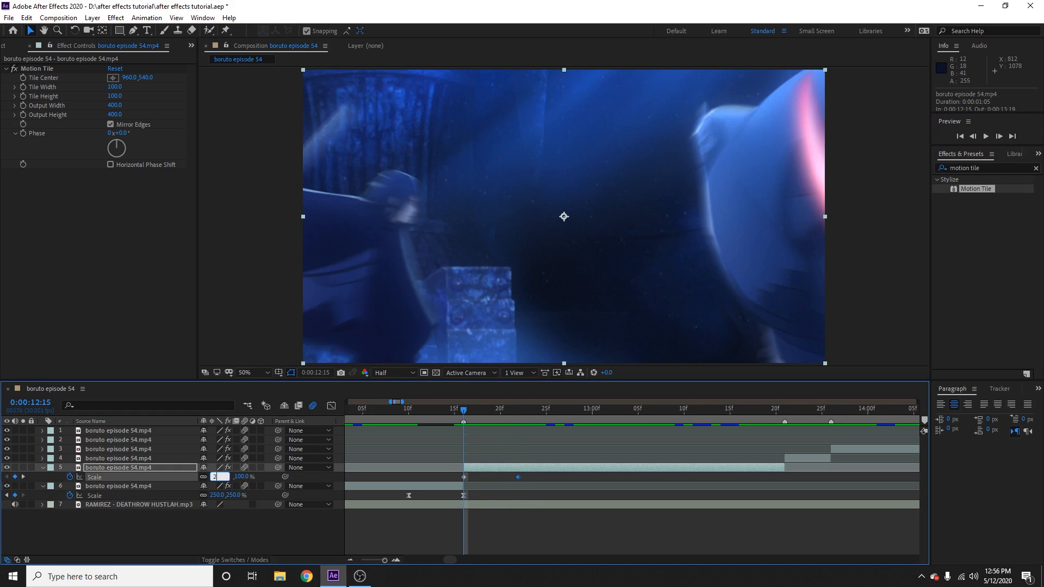
{"action": "key", "text": "Return"}
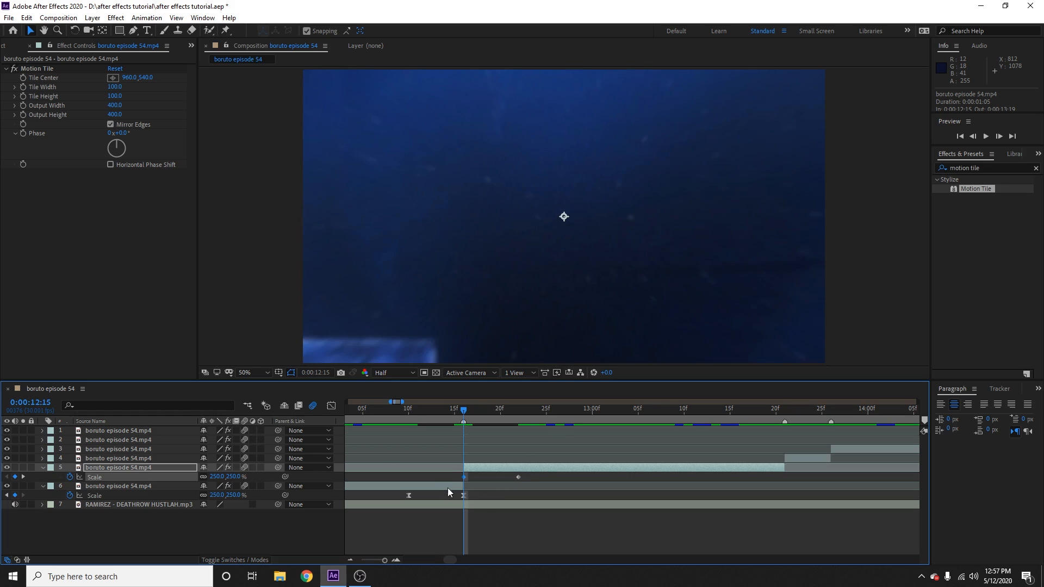
Apply Easy Ease to both of the fight segment's Scale keyframes and reshape the value curve to drop steeply right after the cut
{"action": "left_click_drag", "start_coordinate": [452, 476], "coordinate": [534, 478]}
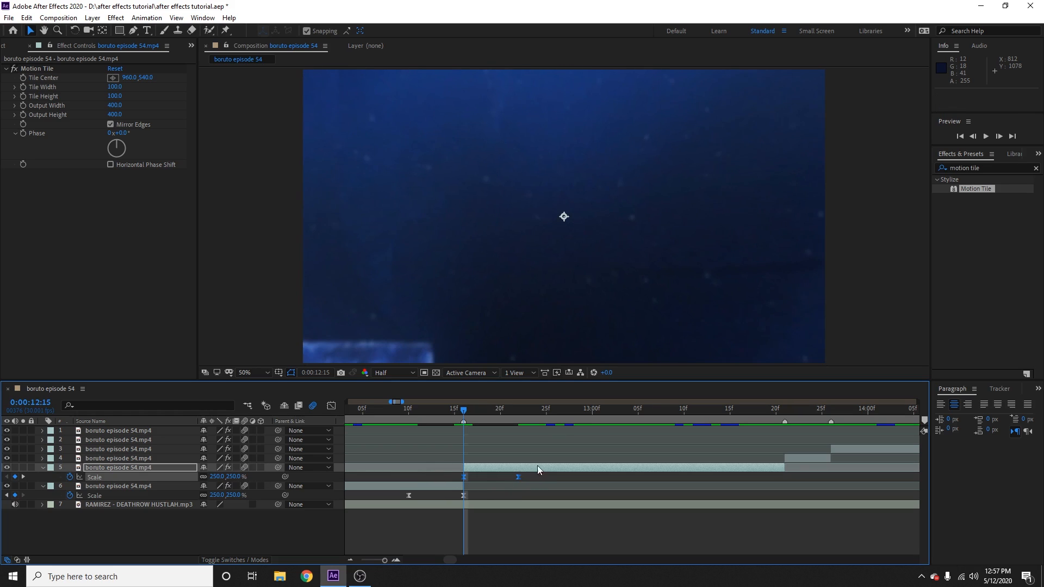
{"action": "left_click", "coordinate": [331, 406]}
{"action": "left_click", "coordinate": [395, 560]}
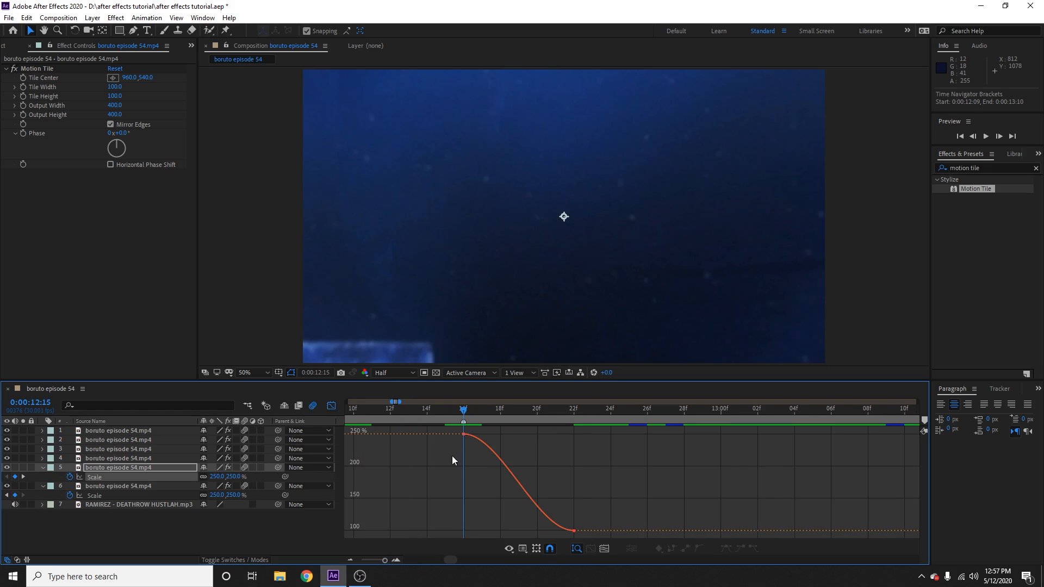
{"action": "left_click", "coordinate": [464, 434]}
{"action": "left_click_drag", "start_coordinate": [501, 434], "coordinate": [480, 529]}
{"action": "left_click", "coordinate": [331, 406]}
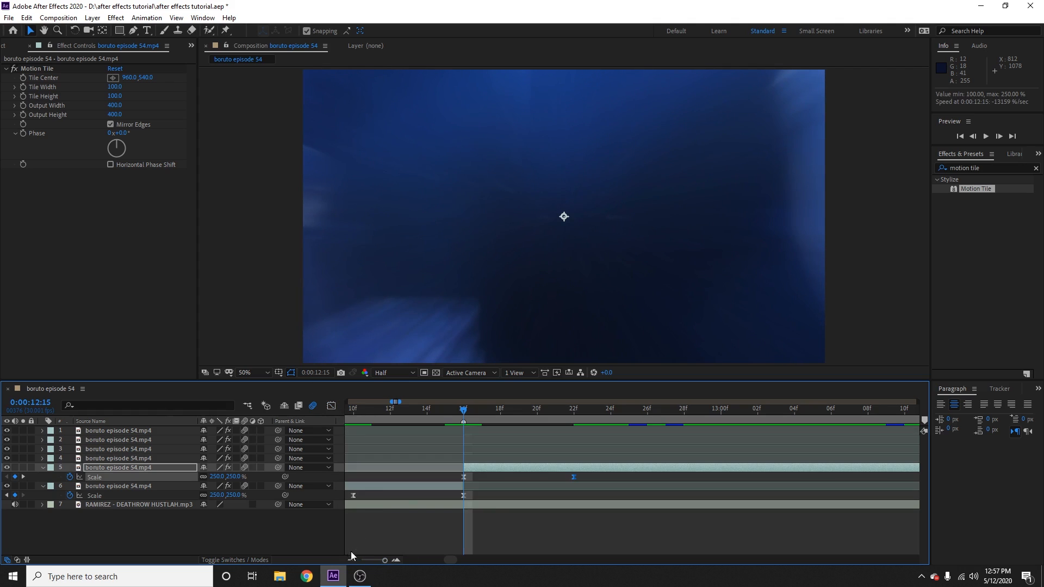
Play back the zoom transition across the first beat marker, starting shortly before it
{"action": "left_click", "coordinate": [350, 561]}
{"action": "left_click", "coordinate": [408, 409]}
{"action": "key", "text": "space"}
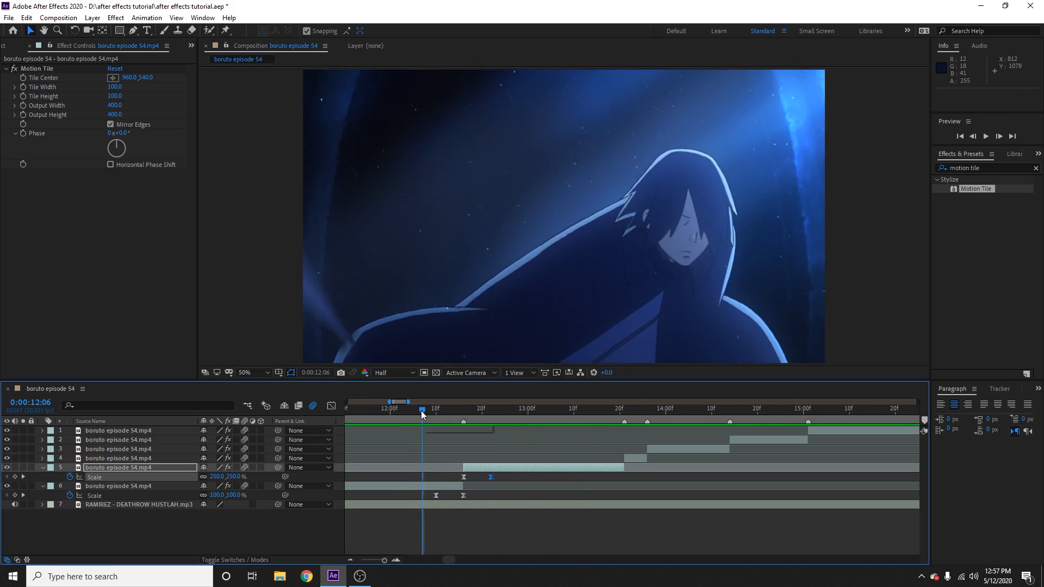
{"action": "key", "text": "space"}
Add a Scale keyframe at the fight segment's end on the second beat marker, 0:00:13:20
{"action": "left_click_drag", "start_coordinate": [433, 412], "coordinate": [619, 431]}
{"action": "left_click", "coordinate": [396, 560]}
{"action": "left_click", "coordinate": [396, 560]}
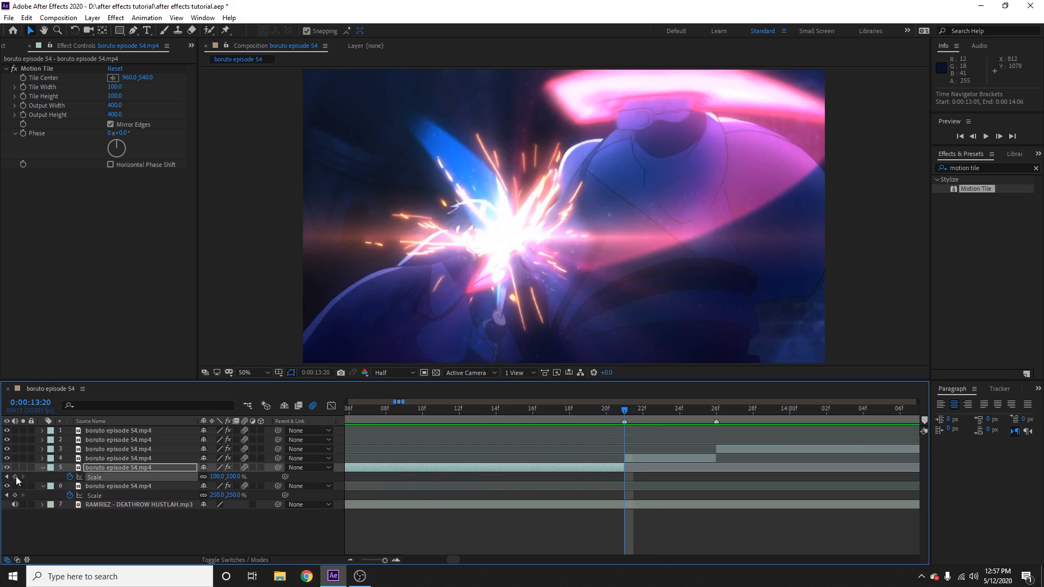
{"action": "left_click", "coordinate": [14, 476]}
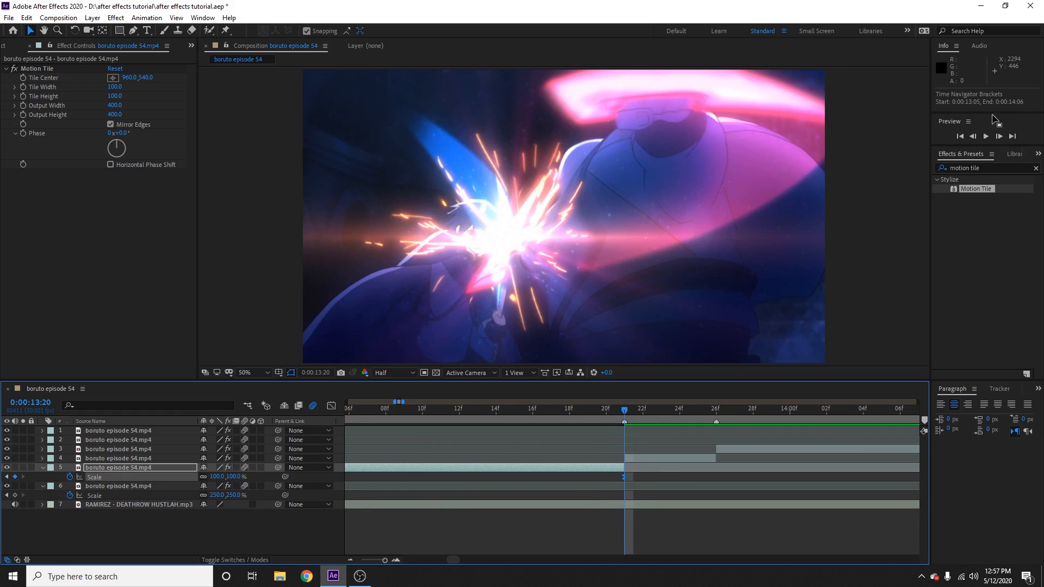
Add a Scale keyframe to the fight segment six frames before the second beat marker, at 0:00:13:14
{"action": "left_click", "coordinate": [975, 136]}
{"action": "left_click", "coordinate": [976, 137]}
{"action": "left_click", "coordinate": [976, 136]}
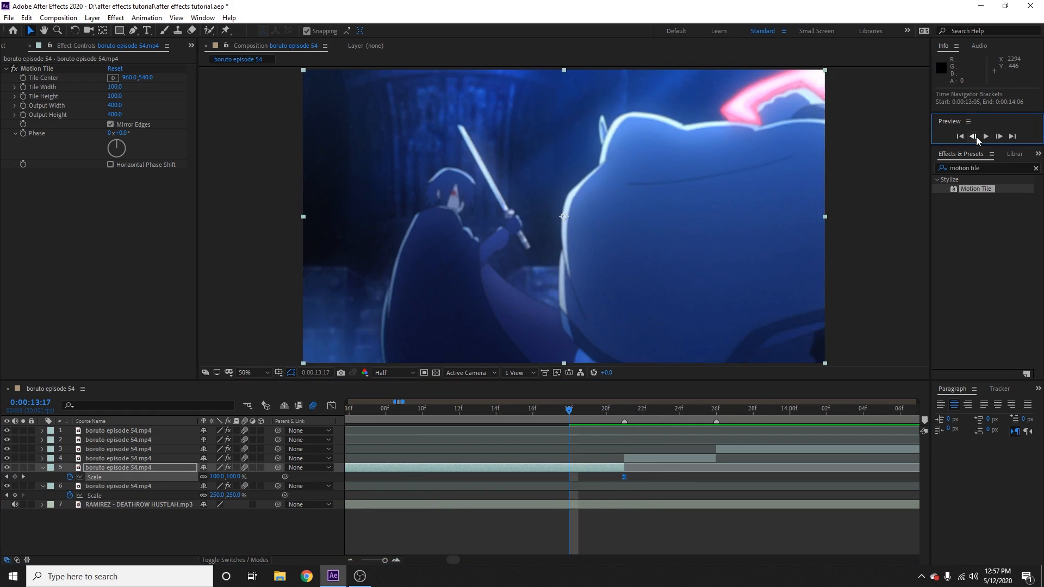
{"action": "left_click", "coordinate": [976, 136]}
{"action": "left_click", "coordinate": [975, 136]}
{"action": "left_click", "coordinate": [976, 137]}
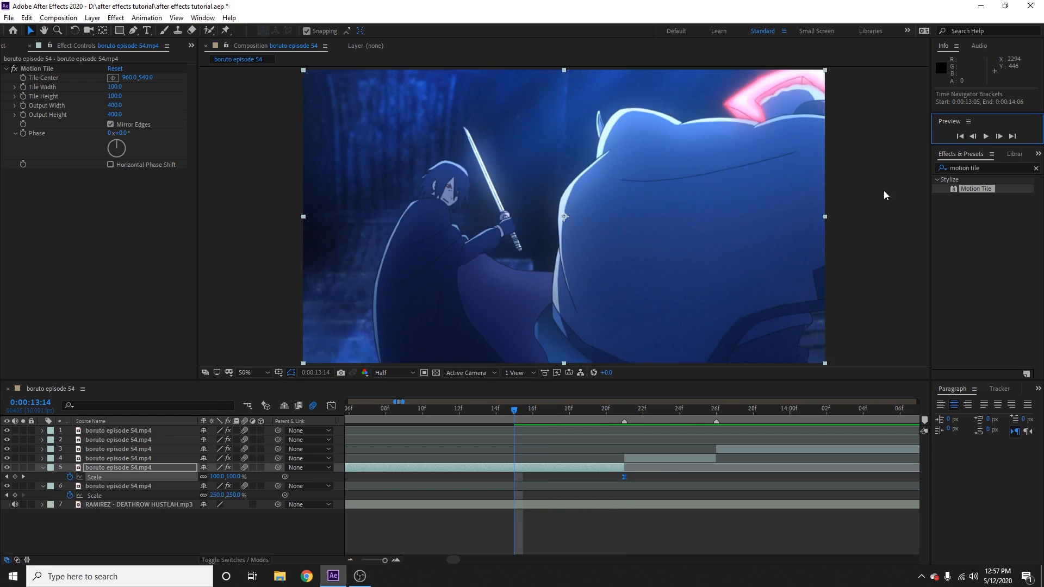
{"action": "left_click", "coordinate": [15, 477]}
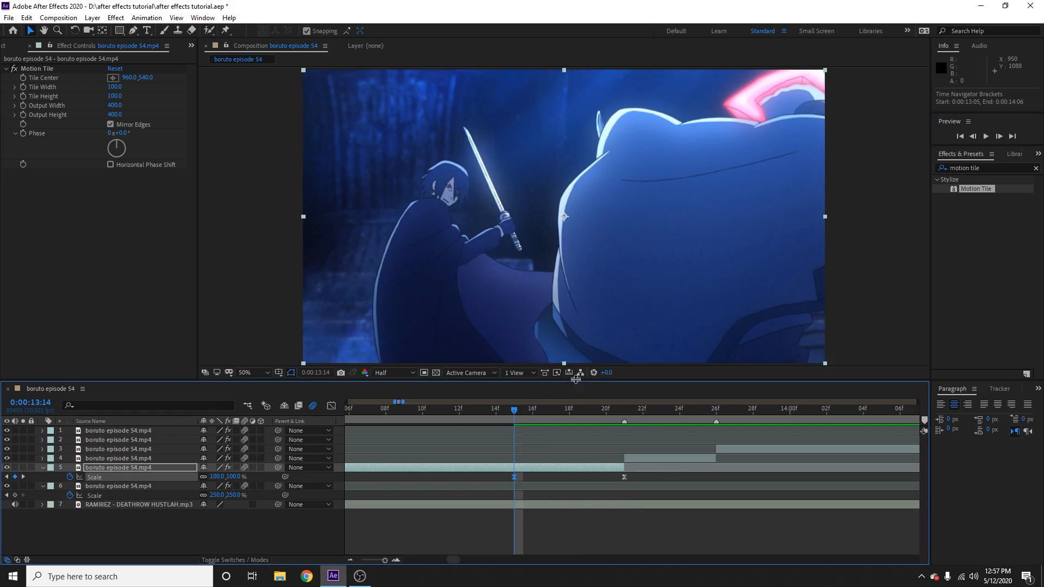
Set the fight segment's Scale to 40% at its last keyframe, on the second beat marker at 0:00:13:20
{"action": "left_click_drag", "start_coordinate": [514, 413], "coordinate": [627, 469]}
{"action": "left_click", "coordinate": [624, 478]}
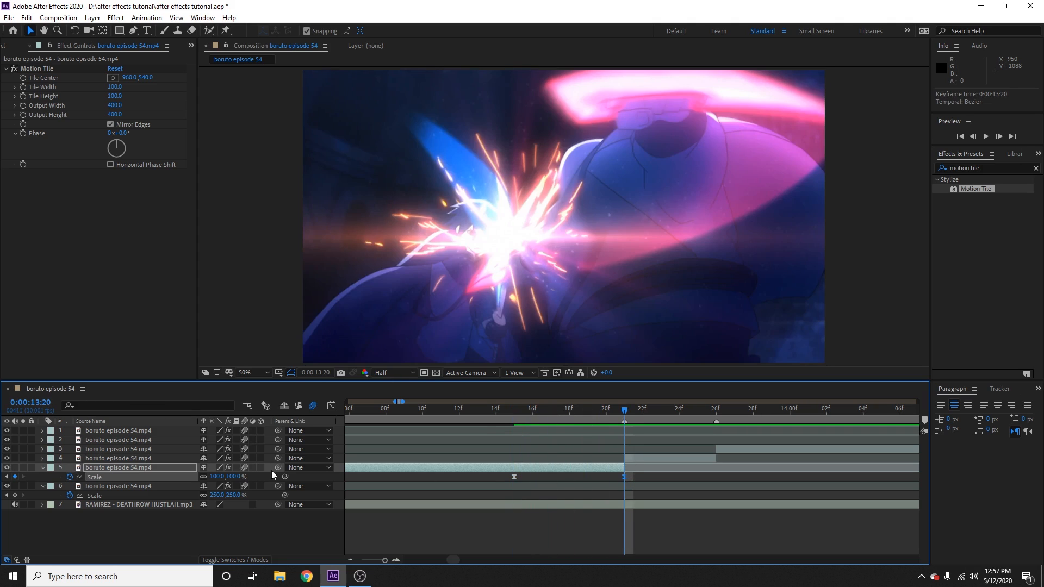
{"action": "left_click", "coordinate": [217, 477]}
{"action": "type", "text": "40"}
{"action": "key", "text": "Return"}
Compare the zoomed-out frame at 0:00:13:19 with the Motion Tile effect off and on
{"action": "left_click_drag", "start_coordinate": [618, 407], "coordinate": [606, 439]}
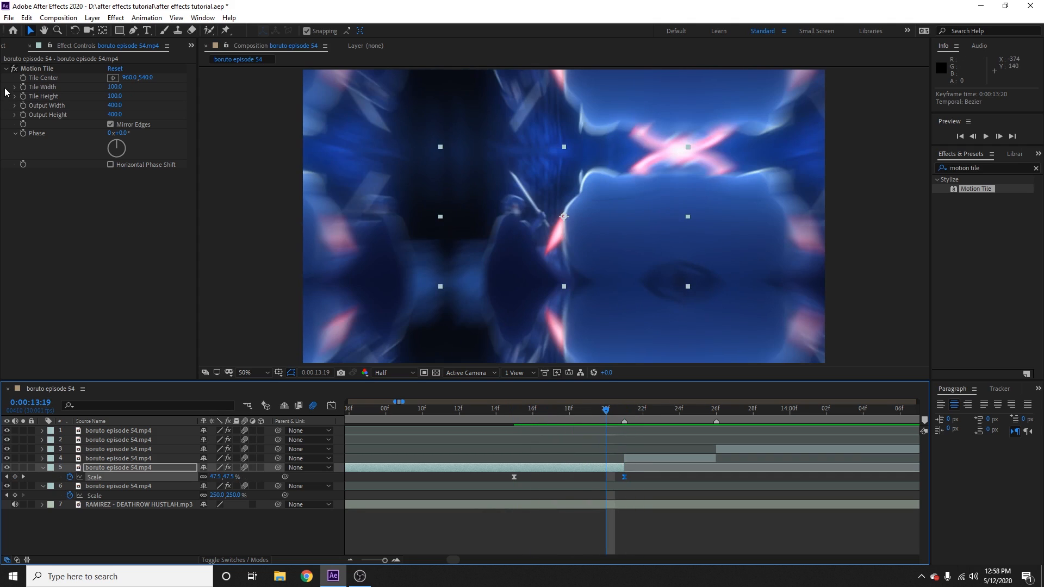
{"action": "left_click", "coordinate": [14, 70]}
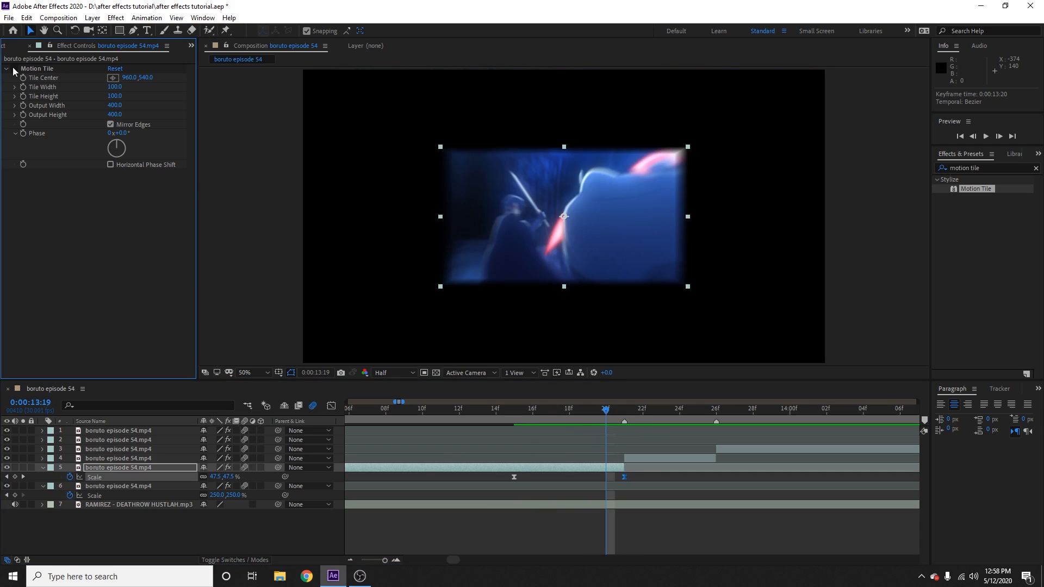
{"action": "left_click", "coordinate": [14, 69]}
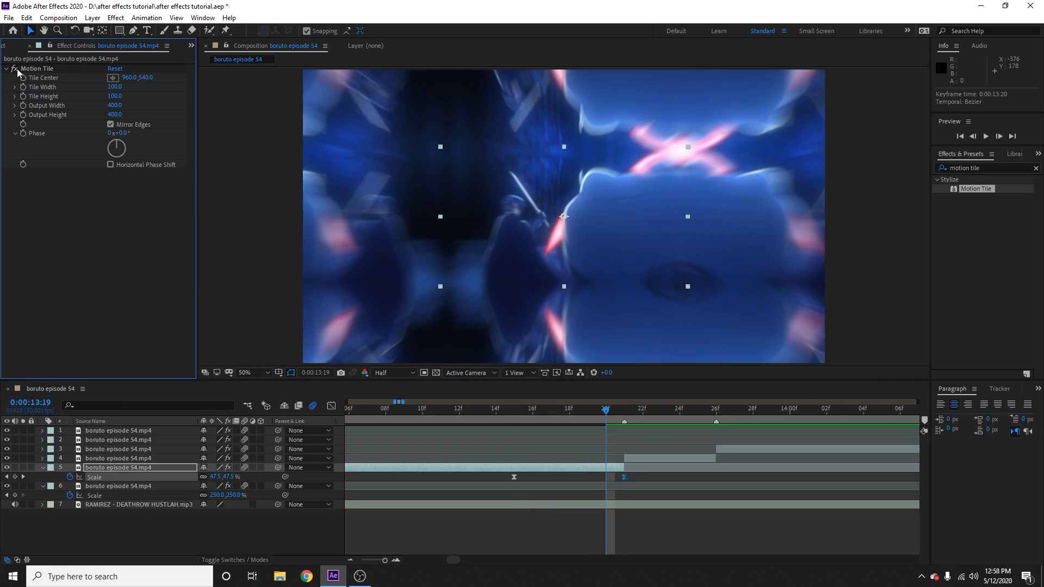
Reshape the value curve between the fight segment's last two Scale keyframes so it stays flat and drops steeply just before the cut
{"action": "left_click_drag", "start_coordinate": [608, 410], "coordinate": [618, 413]}
{"action": "left_click_drag", "start_coordinate": [493, 472], "coordinate": [650, 477]}
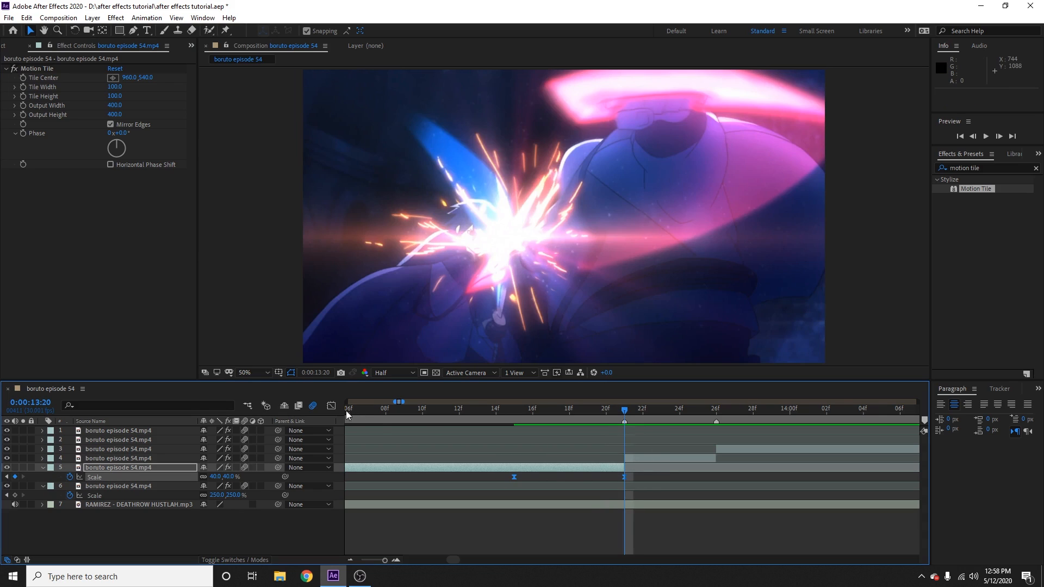
{"action": "left_click", "coordinate": [331, 406]}
{"action": "left_click", "coordinate": [577, 437]}
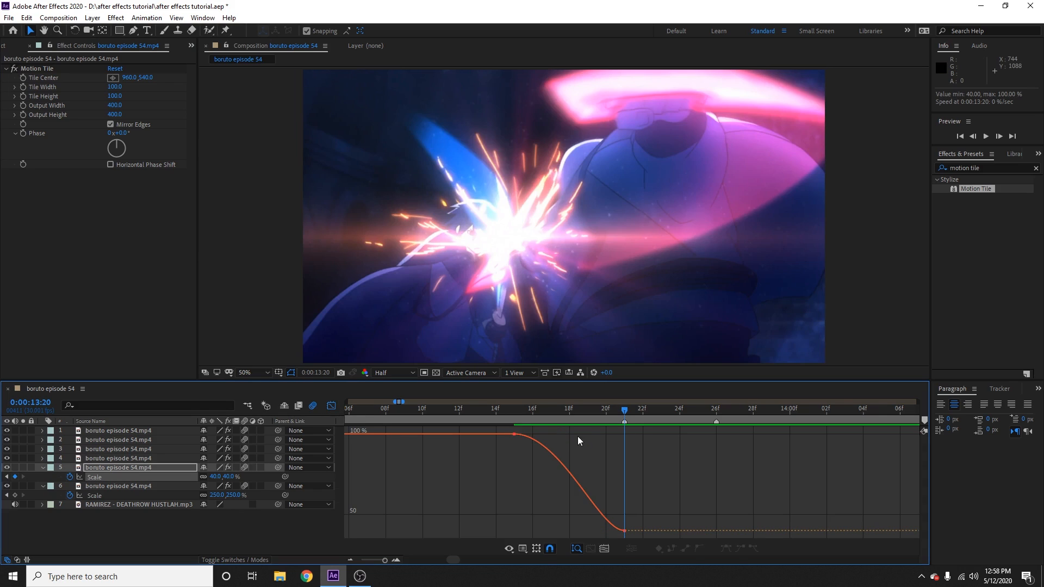
{"action": "left_click", "coordinate": [514, 434]}
{"action": "left_click_drag", "start_coordinate": [600, 531], "coordinate": [644, 440]}
{"action": "left_click_drag", "start_coordinate": [563, 437], "coordinate": [618, 443]}
{"action": "left_click", "coordinate": [332, 406]}
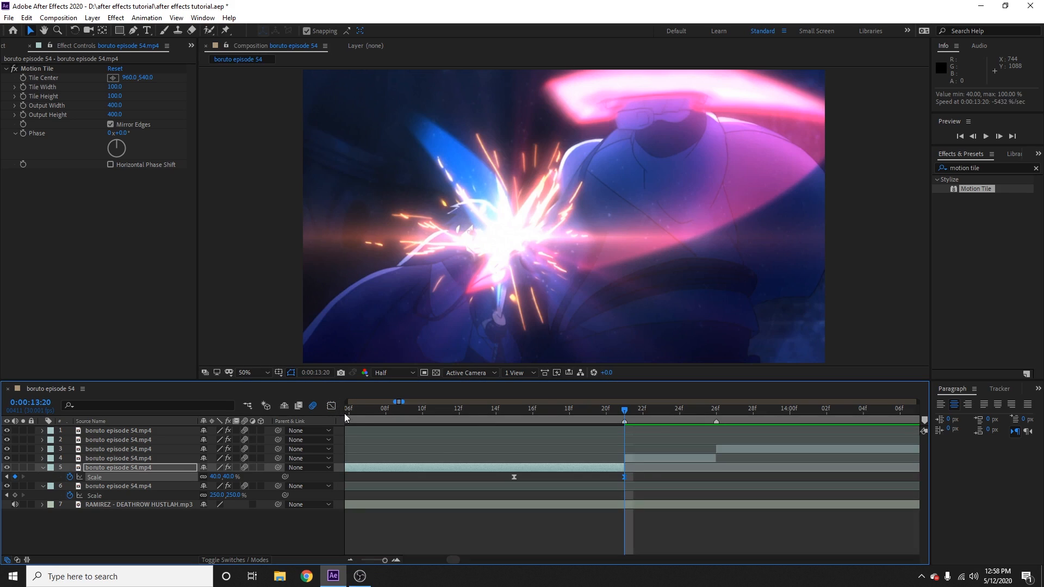
Start Scale keyframes on the short layer 4 segment at the second beat marker, 0:00:13:20, with a value of 250%
{"action": "left_click", "coordinate": [636, 460]}
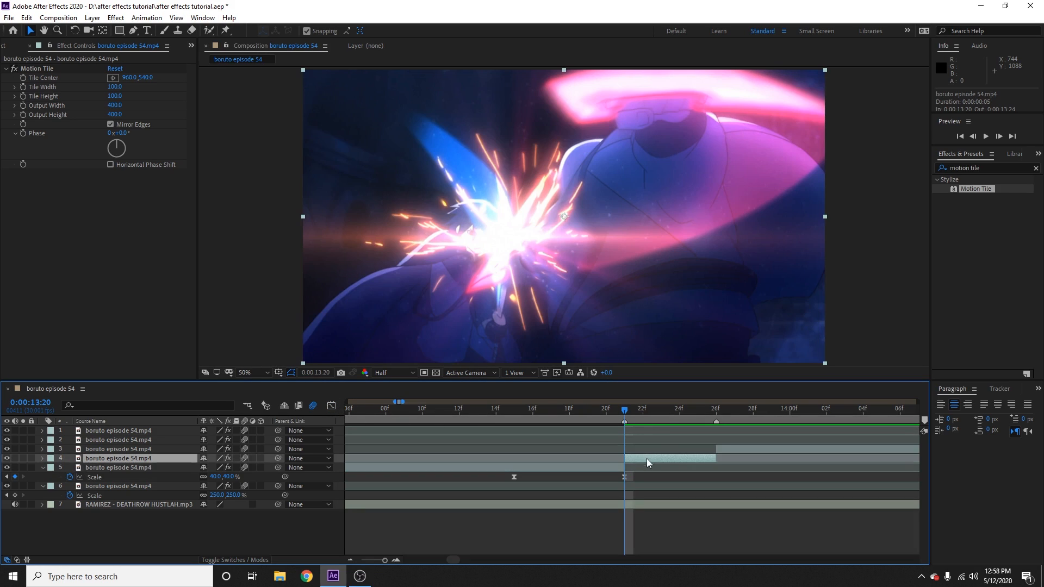
{"action": "key", "text": "s"}
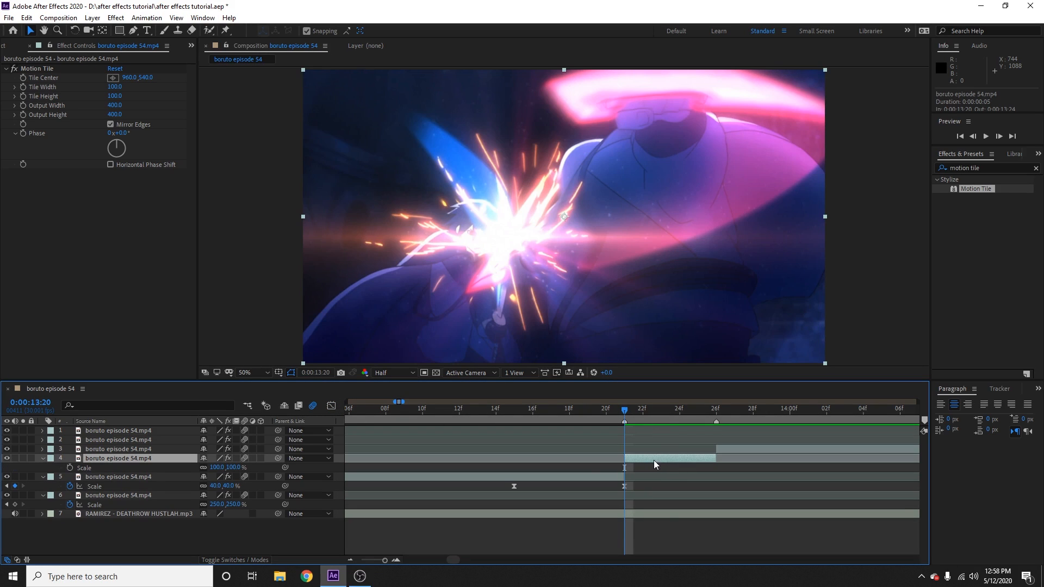
{"action": "left_click", "coordinate": [69, 467]}
{"action": "left_click", "coordinate": [216, 467]}
{"action": "type", "text": "250"}
{"action": "key", "text": "Return"}
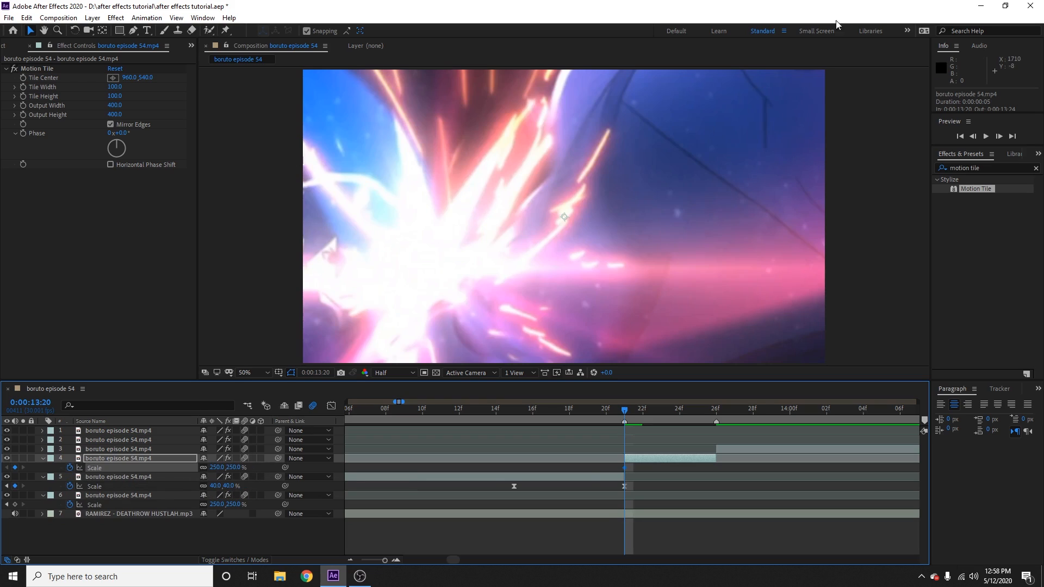
Set the layer 4 segment's Scale to 100% four frames after its start, at 0:00:13:24
{"action": "left_click", "coordinate": [999, 137]}
{"action": "left_click", "coordinate": [998, 137]}
{"action": "left_click", "coordinate": [999, 136]}
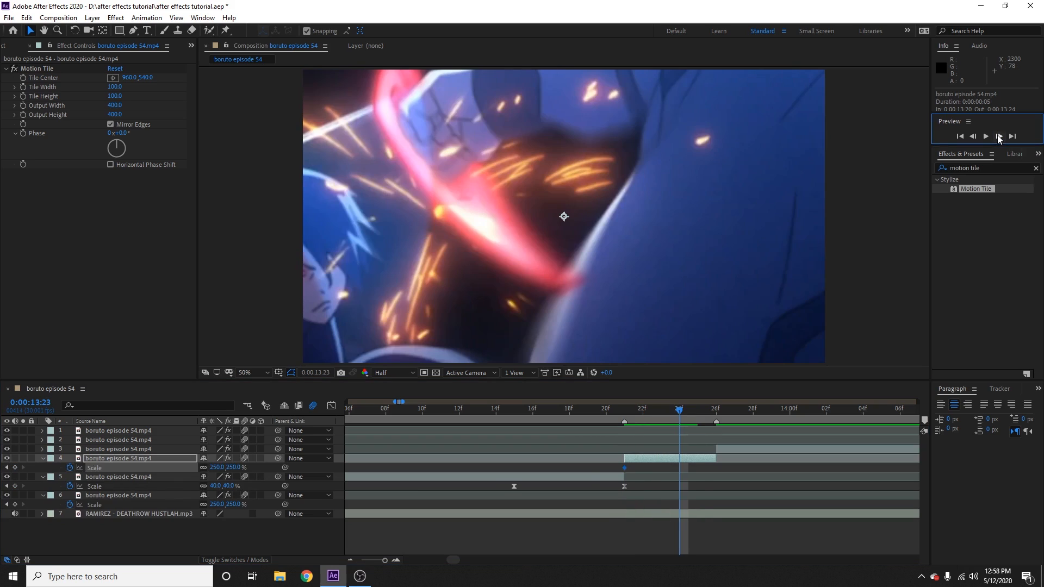
{"action": "left_click", "coordinate": [999, 137]}
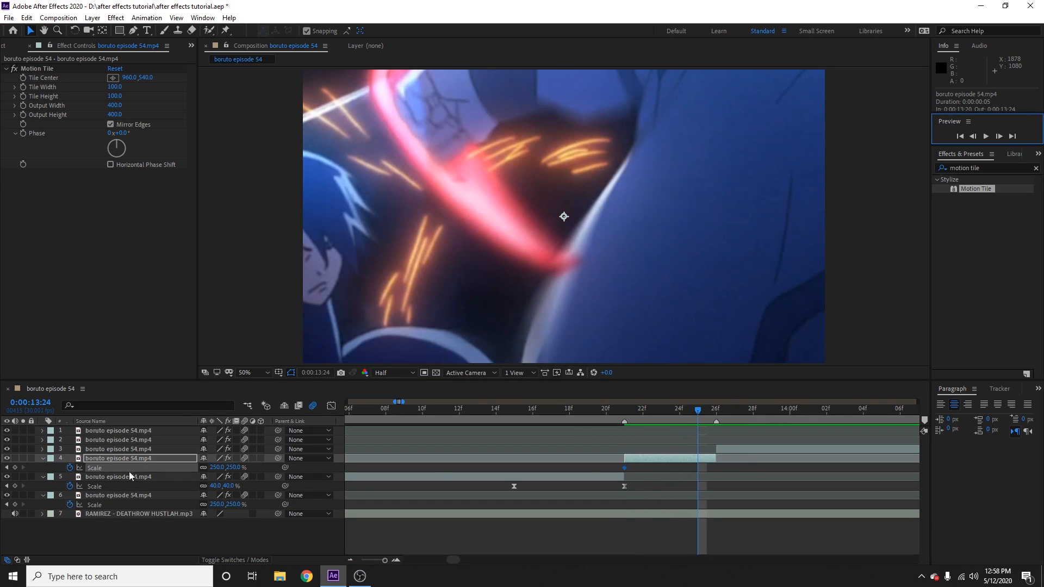
{"action": "left_click", "coordinate": [216, 468]}
{"action": "type", "text": "100"}
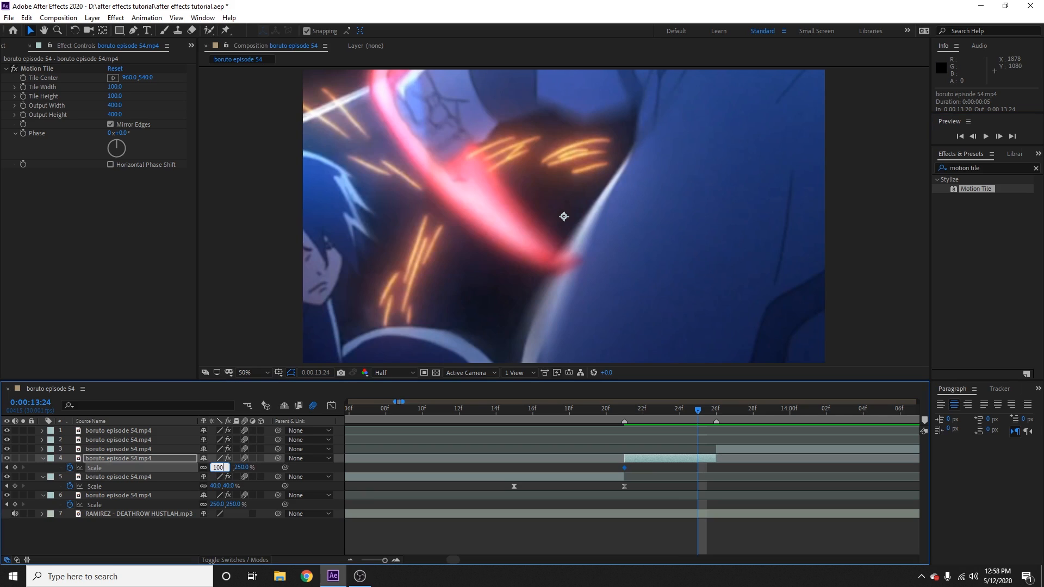
{"action": "key", "text": "Return"}
Apply Easy Ease to both of layer 4's Scale keyframes and reshape the value curve to drop steeply right after the cut
{"action": "left_click_drag", "start_coordinate": [602, 468], "coordinate": [732, 465]}
{"action": "key", "text": "F9"}
{"action": "left_click", "coordinate": [331, 406]}
{"action": "left_click", "coordinate": [646, 440]}
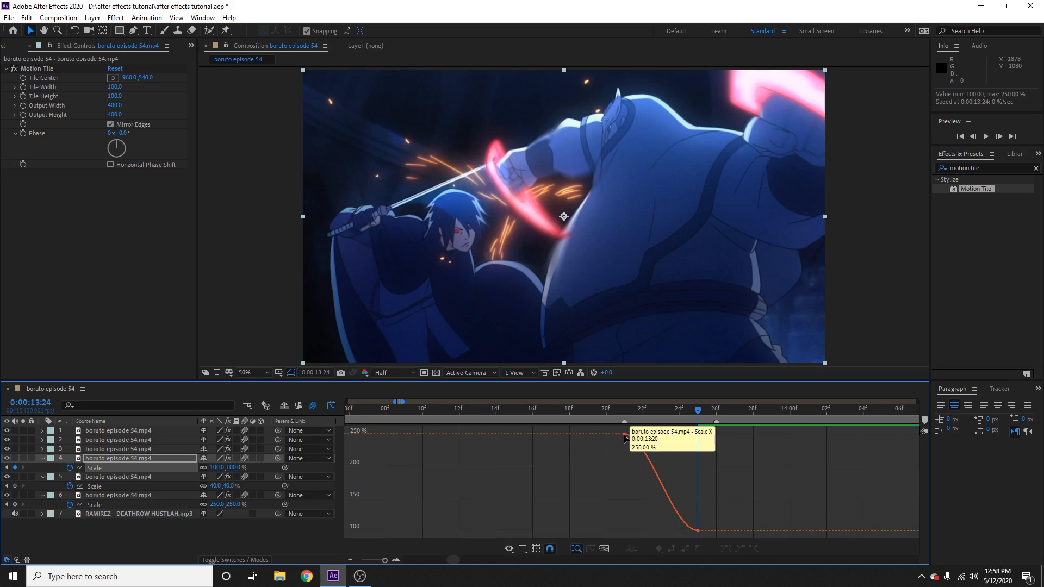
{"action": "left_click_drag", "start_coordinate": [649, 433], "coordinate": [638, 530]}
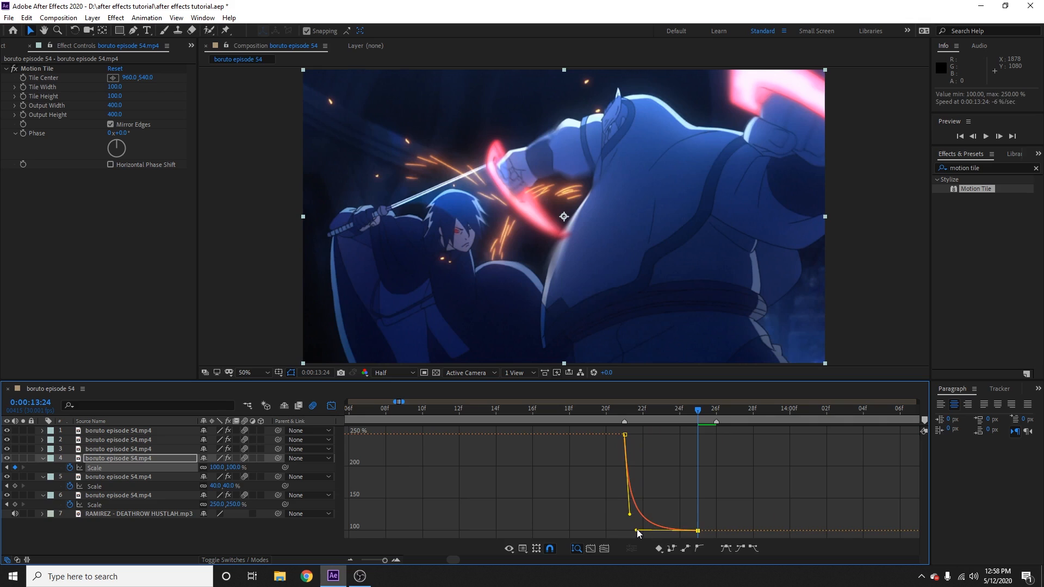
{"action": "left_click", "coordinate": [332, 406]}
Play back the zoom transition across the second beat marker, starting at 0:00:13:05
{"action": "left_click", "coordinate": [349, 561]}
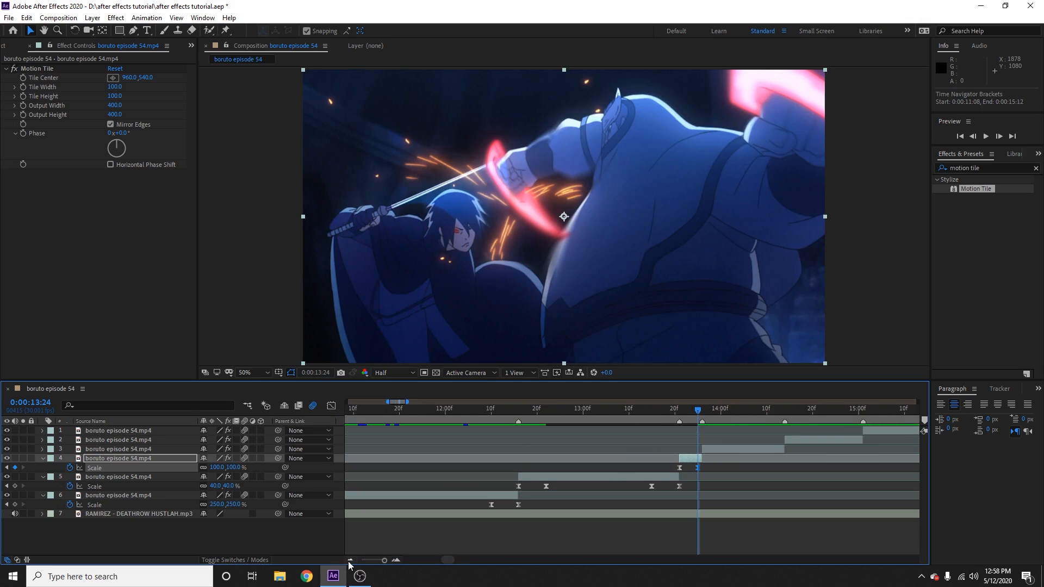
{"action": "left_click", "coordinate": [621, 409]}
{"action": "key", "text": "space"}
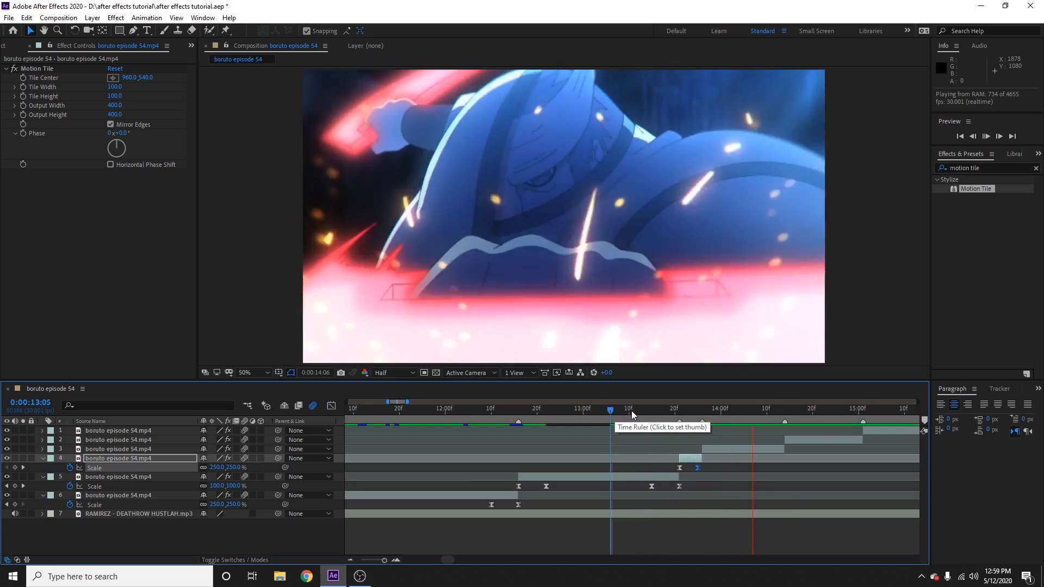
Move layer 4's 100% Scale keyframe two frames earlier, to 0:00:13:22
{"action": "left_click", "coordinate": [699, 421]}
{"action": "left_click", "coordinate": [703, 420]}
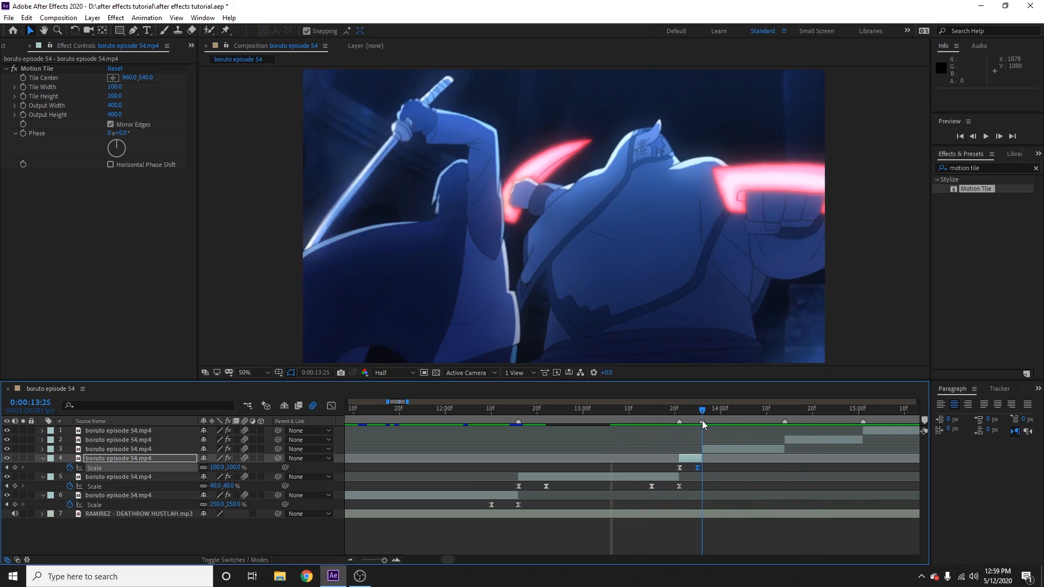
{"action": "left_click", "coordinate": [398, 560]}
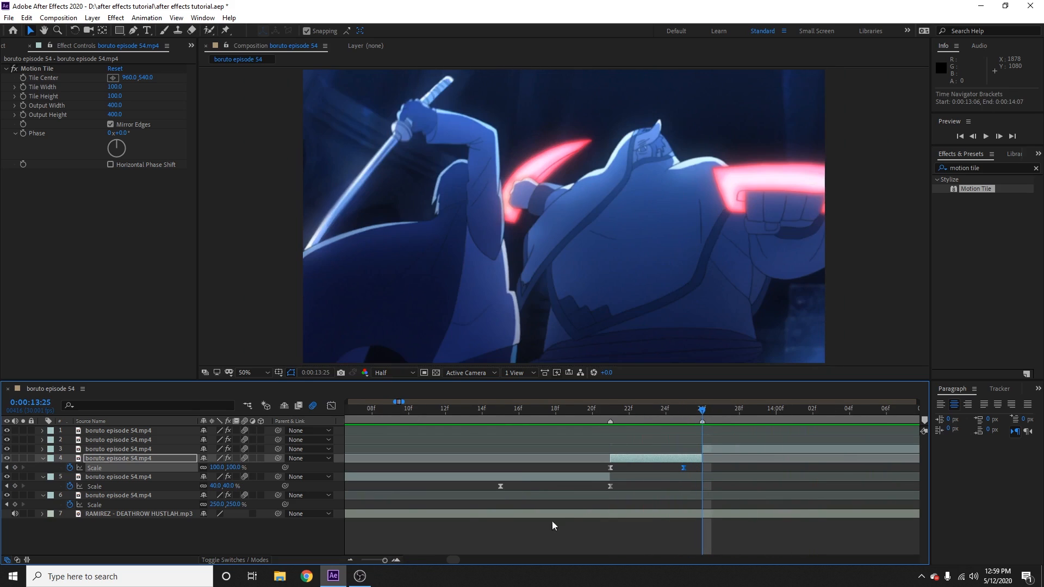
{"action": "left_click", "coordinate": [396, 561]}
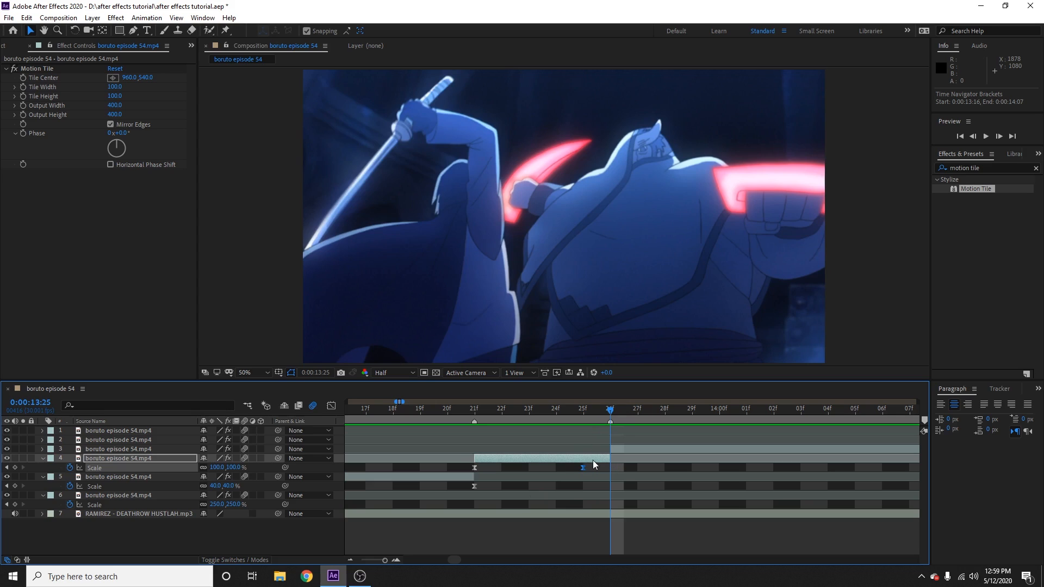
{"action": "mouse_move", "coordinate": [583, 469]}
{"action": "left_click_drag", "start_coordinate": [583, 469], "coordinate": [536, 471]}
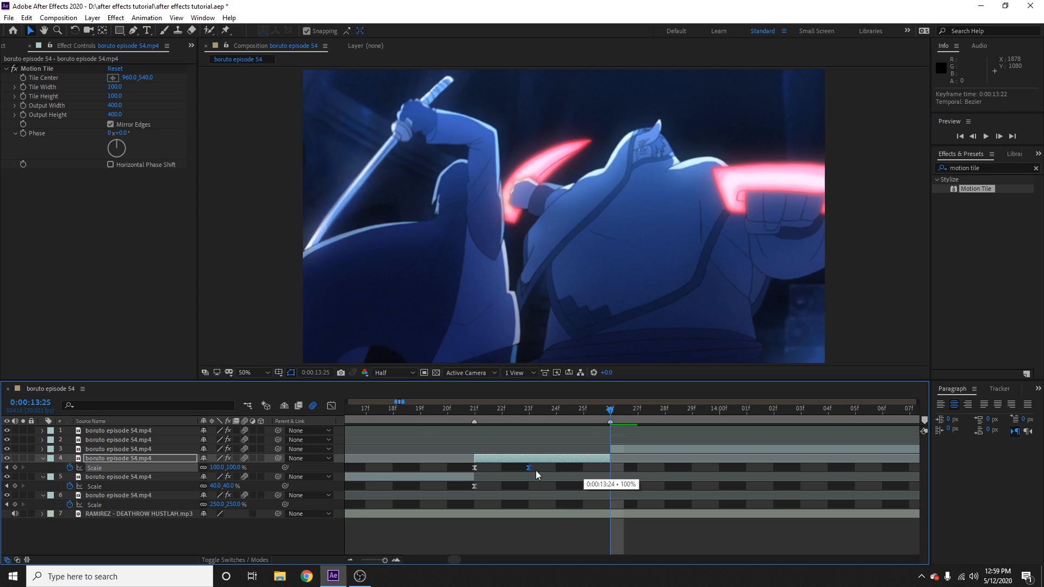
Add a 250% Scale keyframe to layer 4 at its end on the third beat marker, 0:00:13:25
{"action": "left_click", "coordinate": [593, 459]}
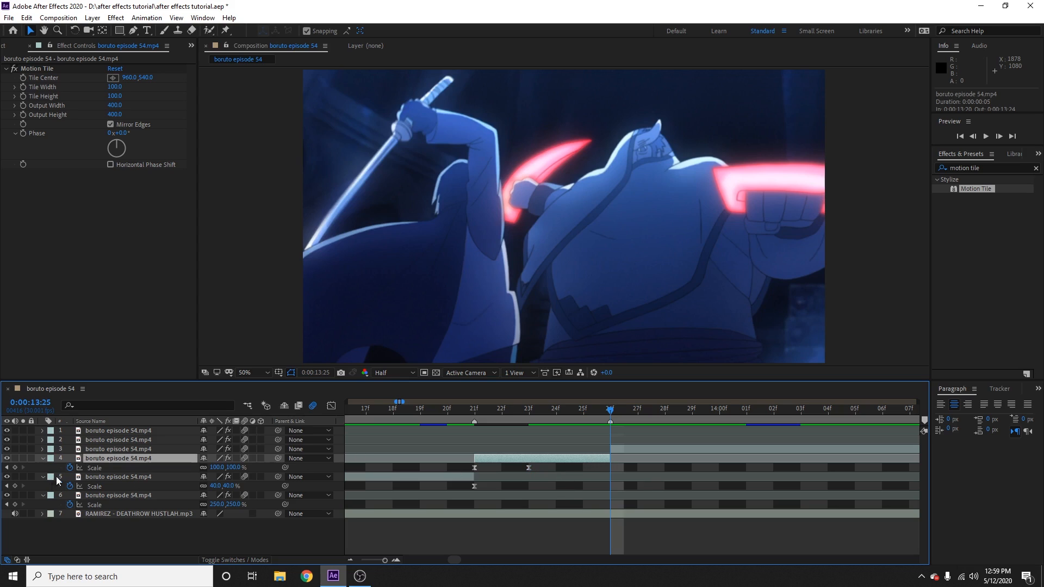
{"action": "left_click", "coordinate": [15, 467]}
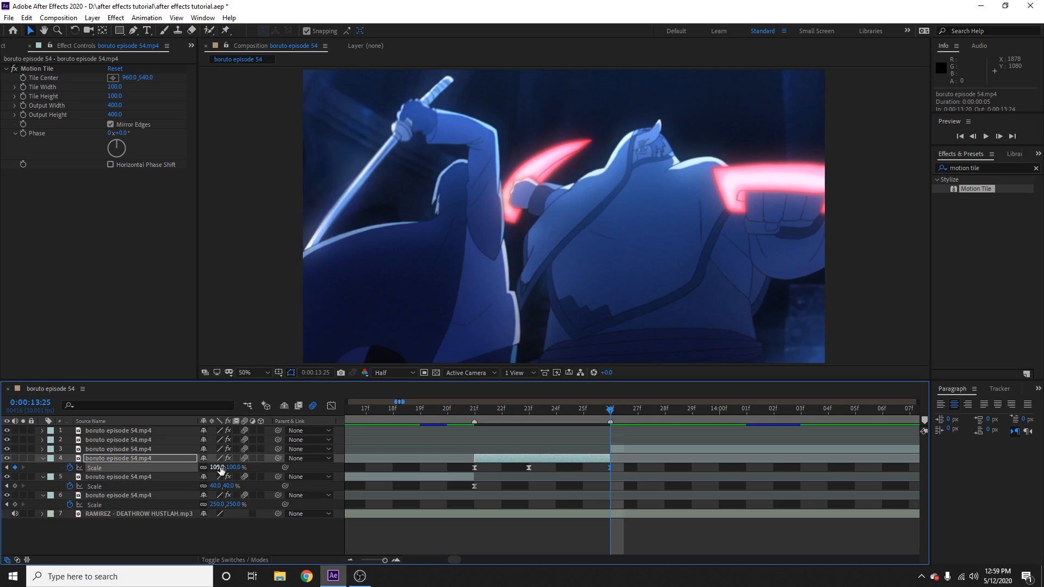
{"action": "type", "text": "250"}
{"action": "key", "text": "Return"}
Set layer 4's Scale to 100% two frames before the third beat marker, at 0:00:13:23
{"action": "left_click", "coordinate": [974, 136]}
{"action": "left_click", "coordinate": [975, 136]}
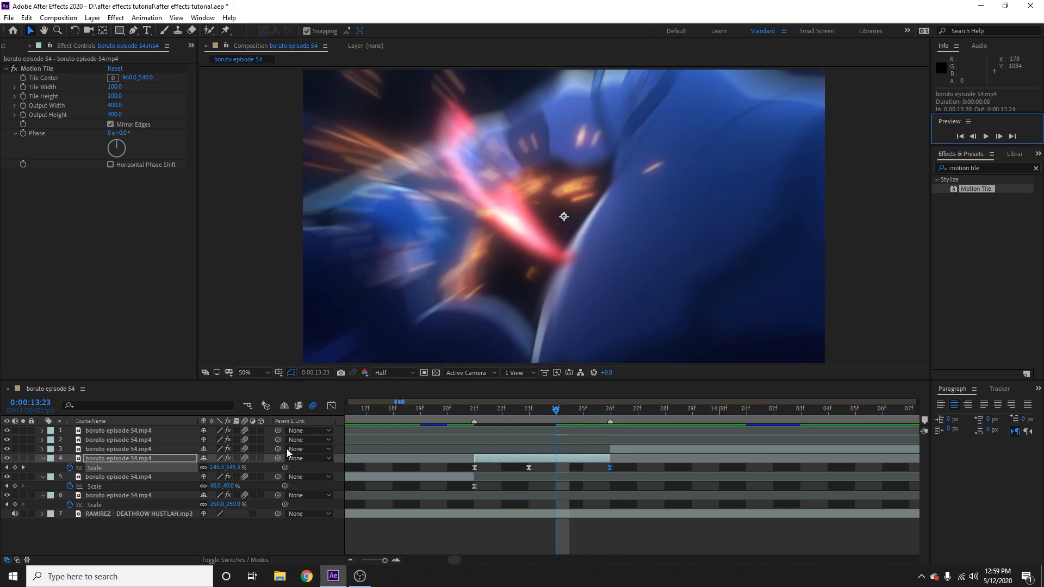
{"action": "left_click", "coordinate": [216, 468]}
{"action": "type", "text": "100"}
{"action": "key", "text": "Return"}
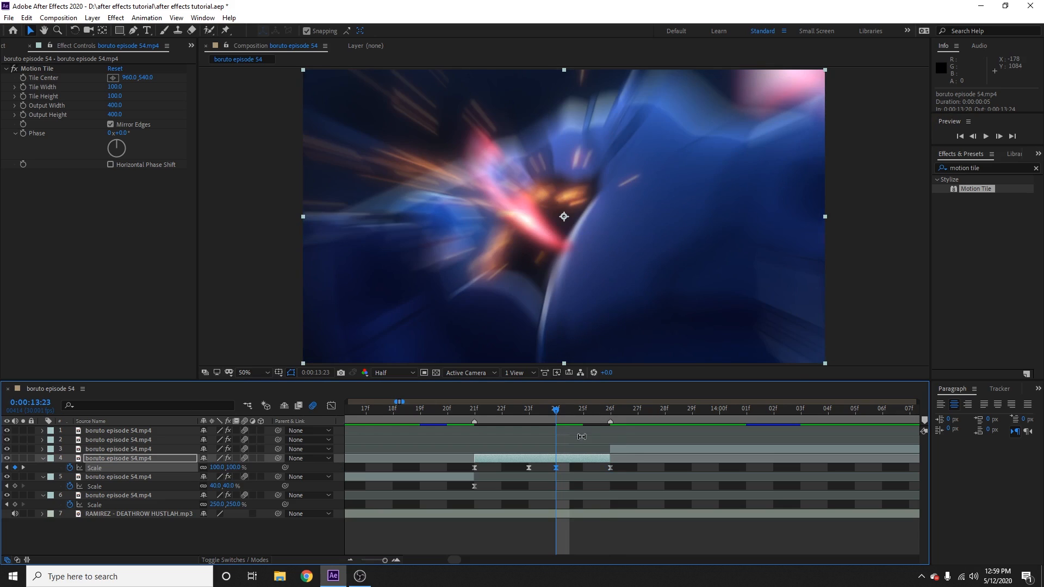
Flatten the dip in layer 4's Scale value curve between its two 100% keyframes
{"action": "left_click_drag", "start_coordinate": [628, 465], "coordinate": [461, 466]}
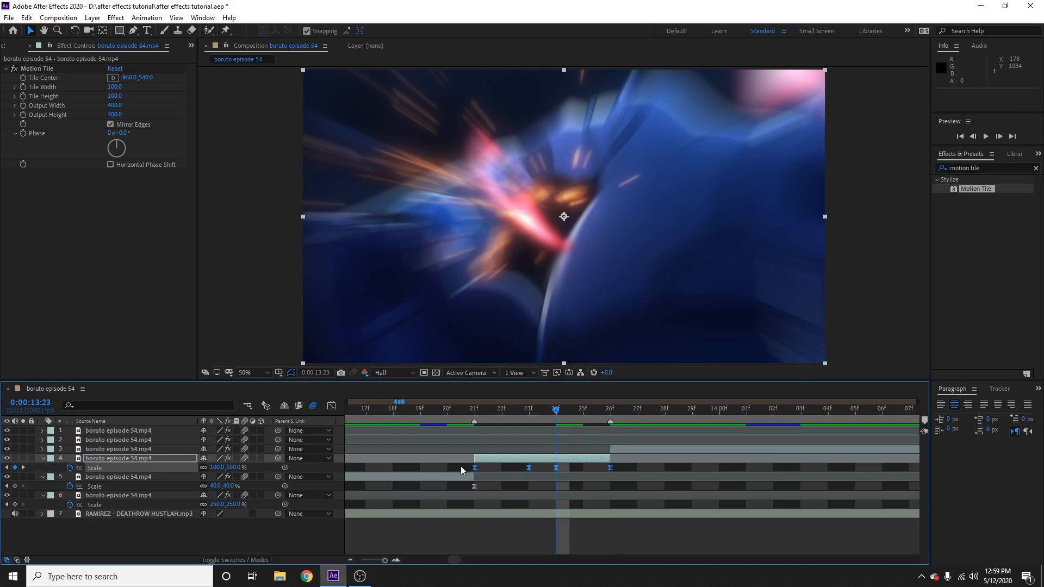
{"action": "left_click", "coordinate": [334, 407]}
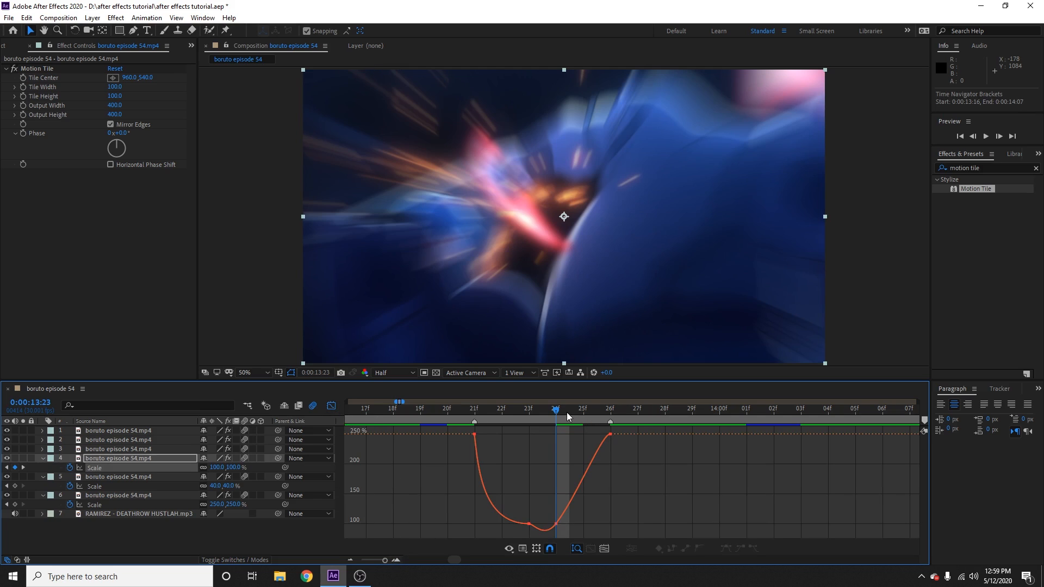
{"action": "double_click", "coordinate": [556, 524]}
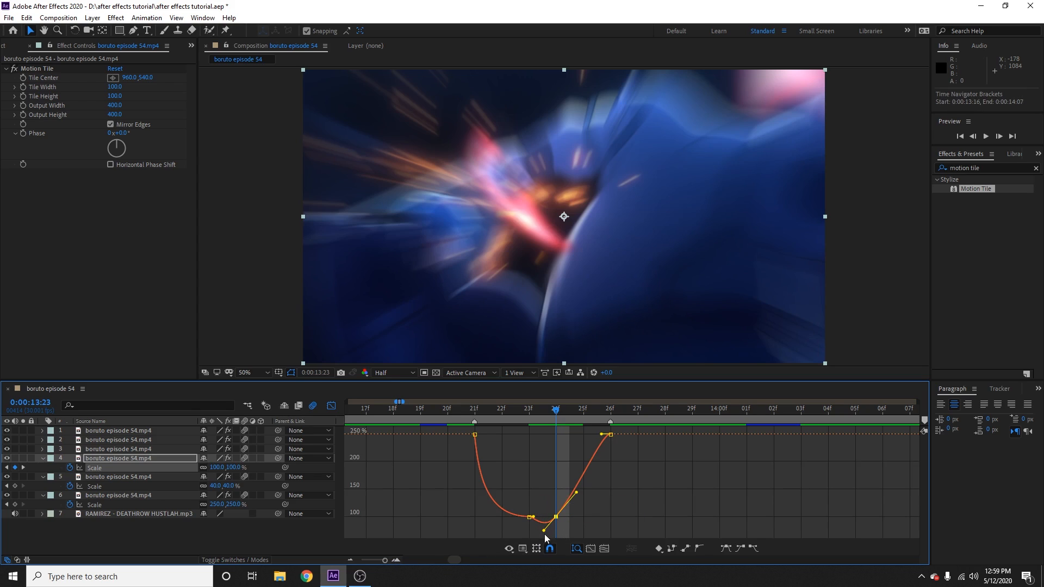
{"action": "left_click_drag", "start_coordinate": [544, 531], "coordinate": [543, 524]}
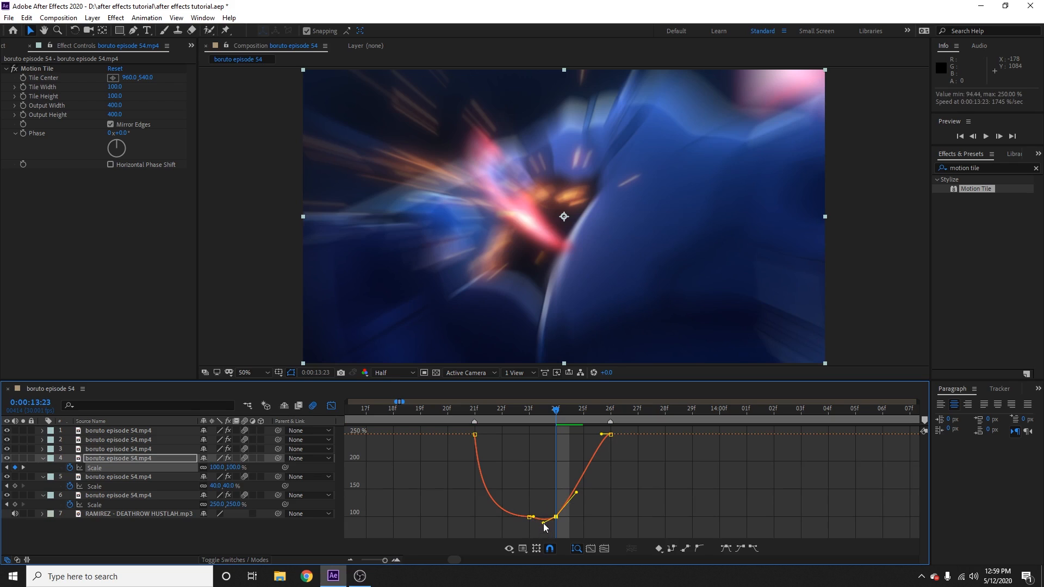
{"action": "left_click", "coordinate": [635, 508]}
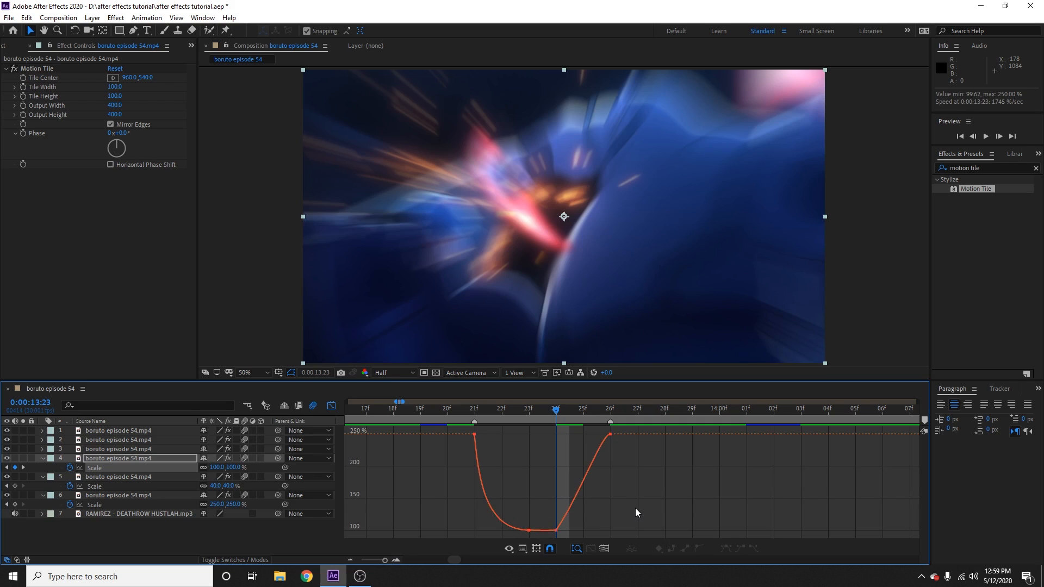
Reshape the end of layer 4's Scale value curve to rise steeply just before the third beat marker
{"action": "left_click", "coordinate": [610, 434]}
{"action": "left_click_drag", "start_coordinate": [601, 442], "coordinate": [585, 530]}
{"action": "left_click_drag", "start_coordinate": [531, 417], "coordinate": [503, 421]}
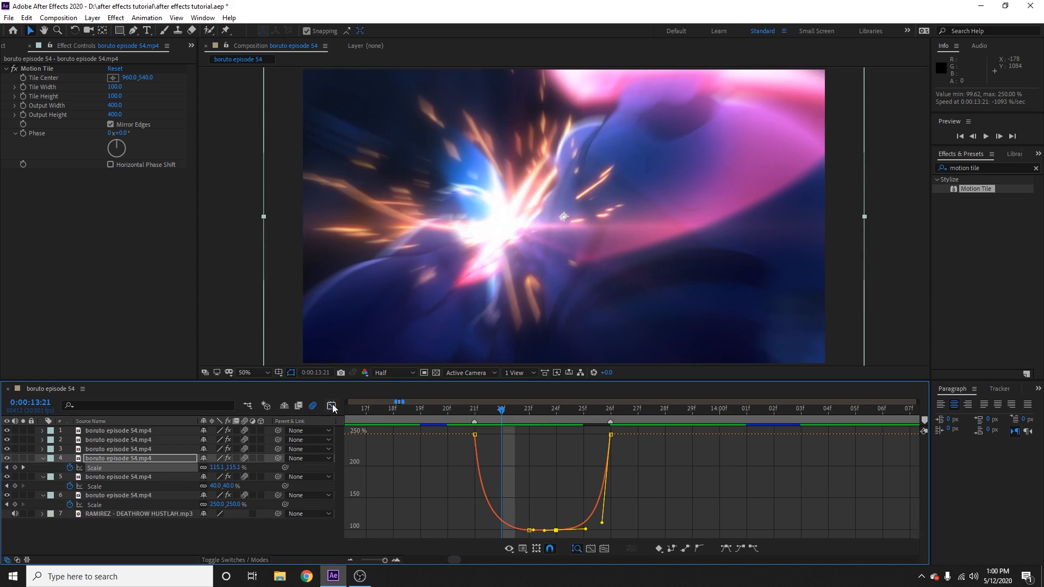
{"action": "left_click", "coordinate": [332, 406]}
Add a 40% Scale keyframe to layer 3 at its start on the third beat marker, 0:00:13:25
{"action": "left_click", "coordinate": [350, 560]}
{"action": "left_click_drag", "start_coordinate": [505, 415], "coordinate": [553, 440]}
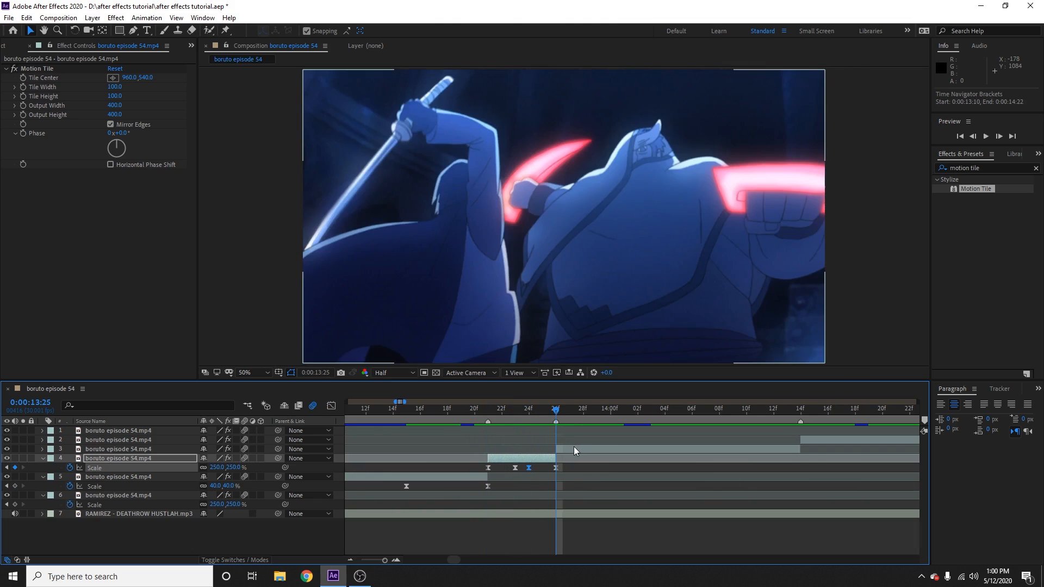
{"action": "left_click", "coordinate": [574, 446]}
{"action": "key", "text": "s"}
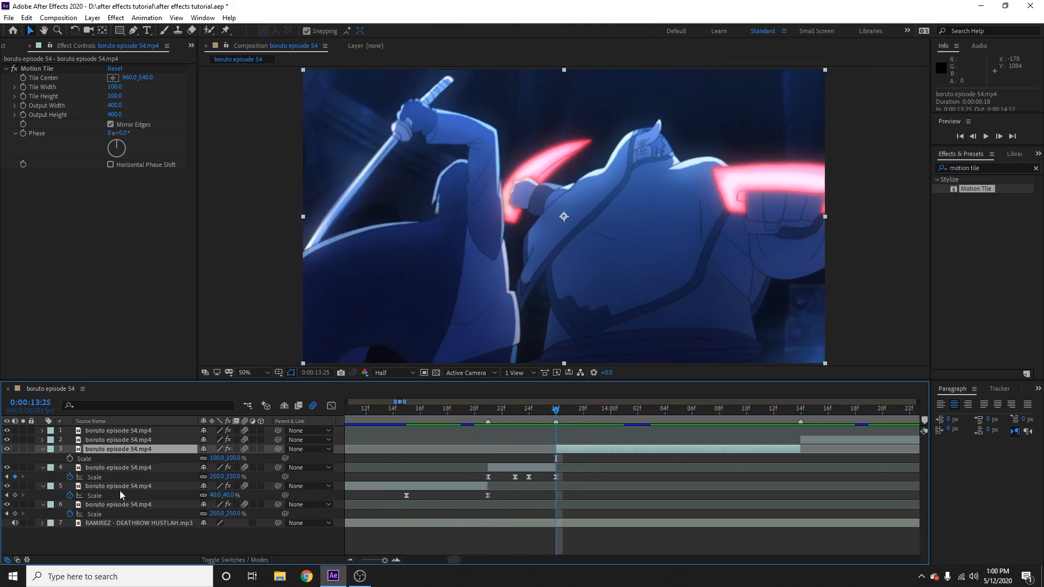
{"action": "left_click", "coordinate": [70, 458]}
{"action": "left_click", "coordinate": [219, 458]}
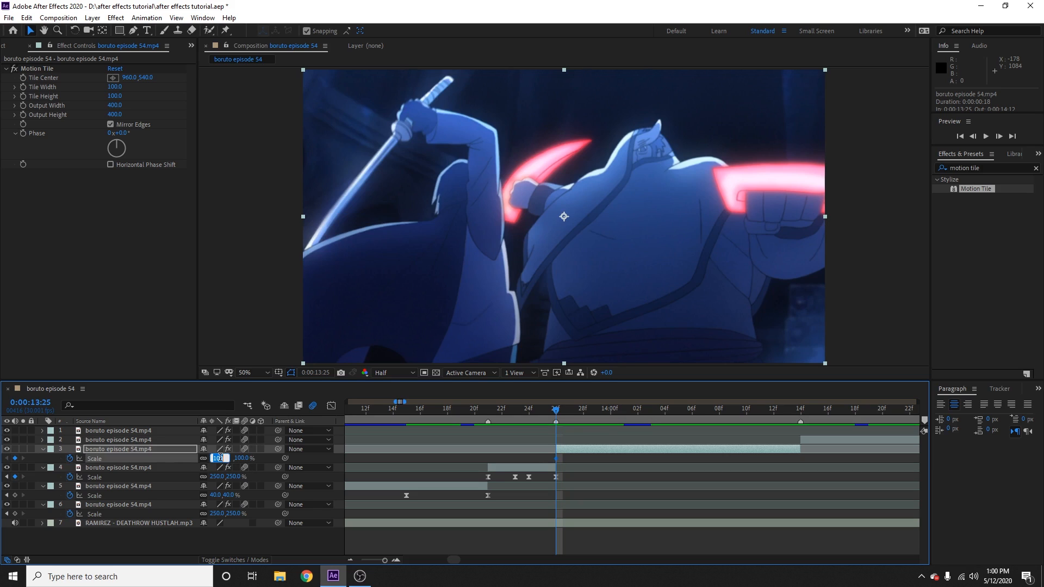
{"action": "type", "text": "40"}
{"action": "key", "text": "Return"}
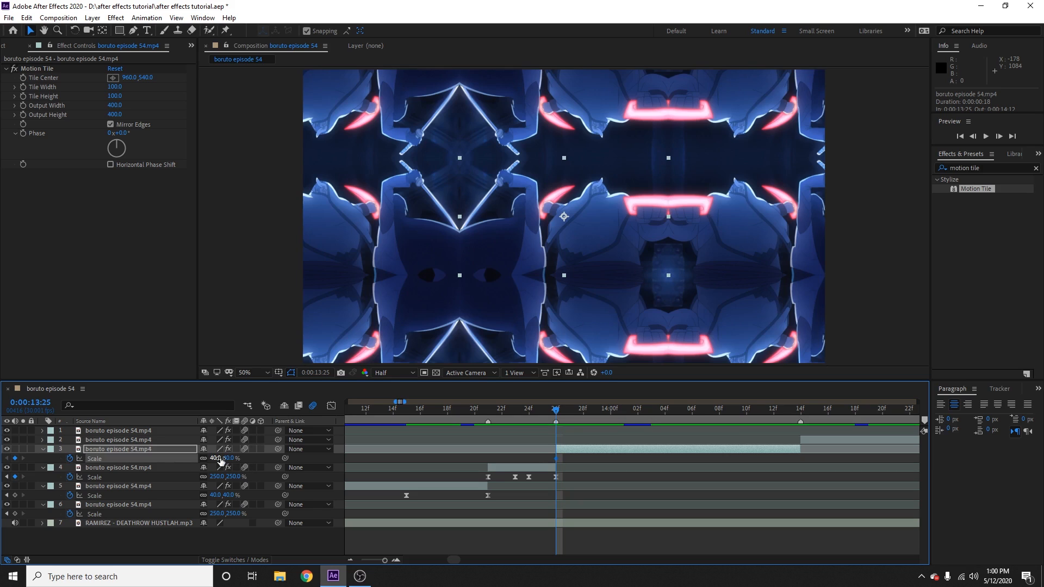
Set layer 3's Scale to 100% six frames after its start, at 0:00:14:01
{"action": "left_click", "coordinate": [998, 136]}
{"action": "left_click", "coordinate": [998, 137]}
{"action": "left_click", "coordinate": [998, 136]}
{"action": "left_click", "coordinate": [998, 136]}
{"action": "left_click", "coordinate": [998, 136]}
{"action": "left_click", "coordinate": [999, 136]}
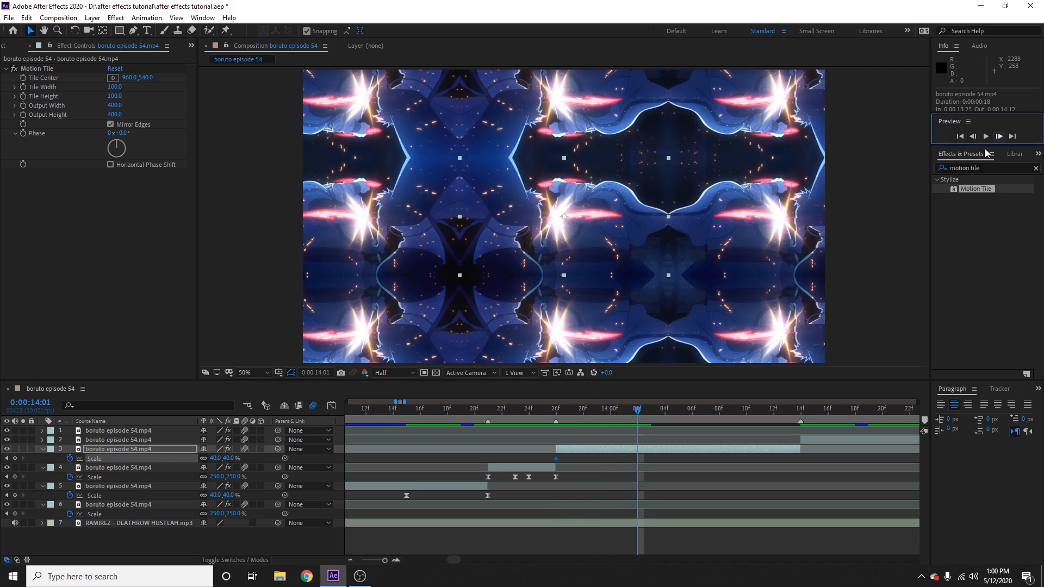
{"action": "left_click", "coordinate": [216, 459]}
{"action": "type", "text": "10"}
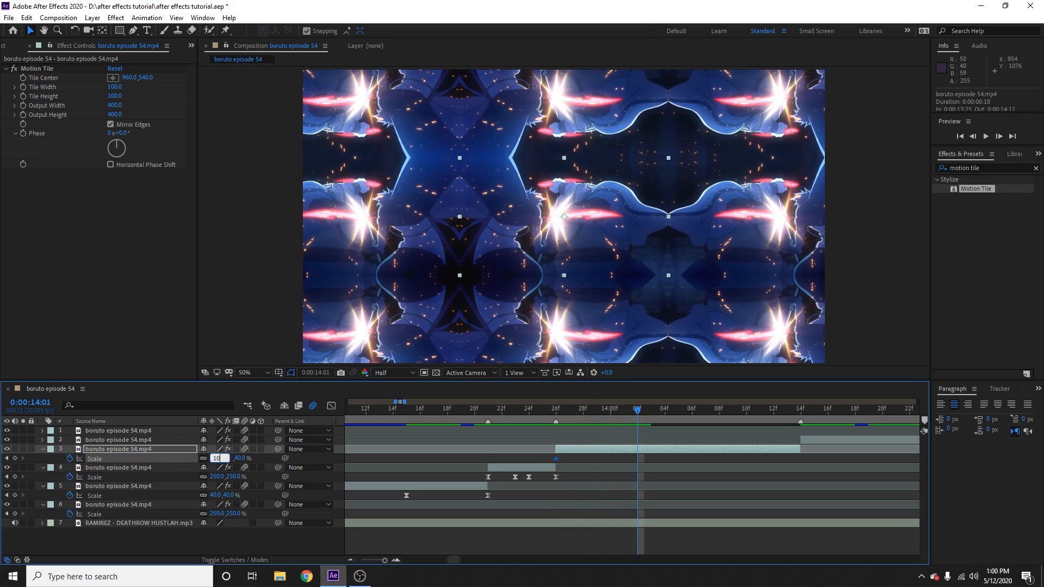
{"action": "key", "text": "Return"}
Easy-ease layer 3's two Scale keyframes and reshape their value curve to rise steeply and level off toward 100%
{"action": "left_click_drag", "start_coordinate": [549, 457], "coordinate": [648, 459]}
{"action": "key", "text": "F9"}
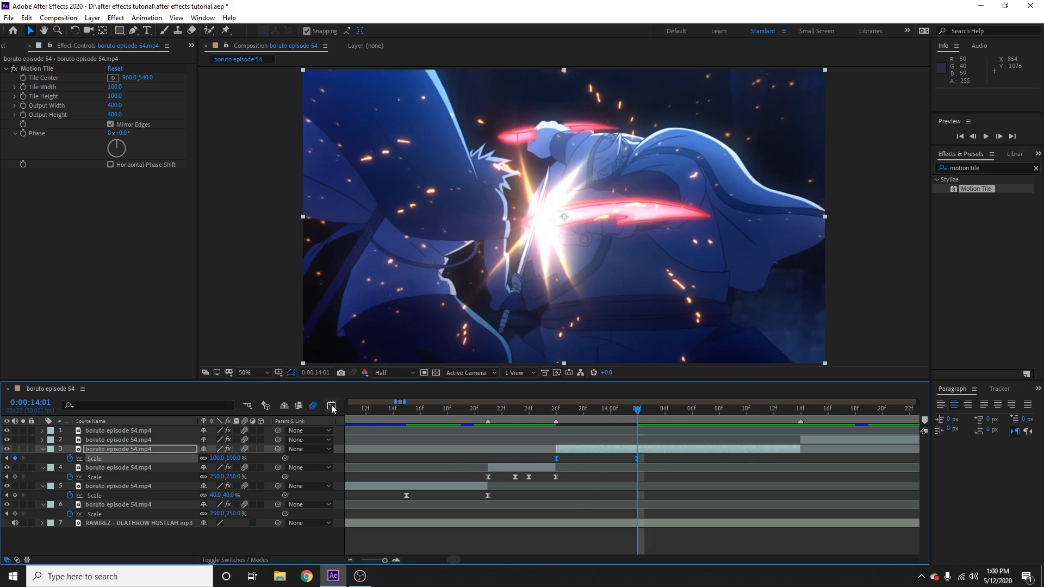
{"action": "left_click", "coordinate": [331, 406]}
{"action": "left_click", "coordinate": [565, 525]}
{"action": "left_click_drag", "start_coordinate": [583, 531], "coordinate": [520, 449]}
{"action": "left_click_drag", "start_coordinate": [610, 434], "coordinate": [576, 437]}
{"action": "left_click", "coordinate": [331, 406]}
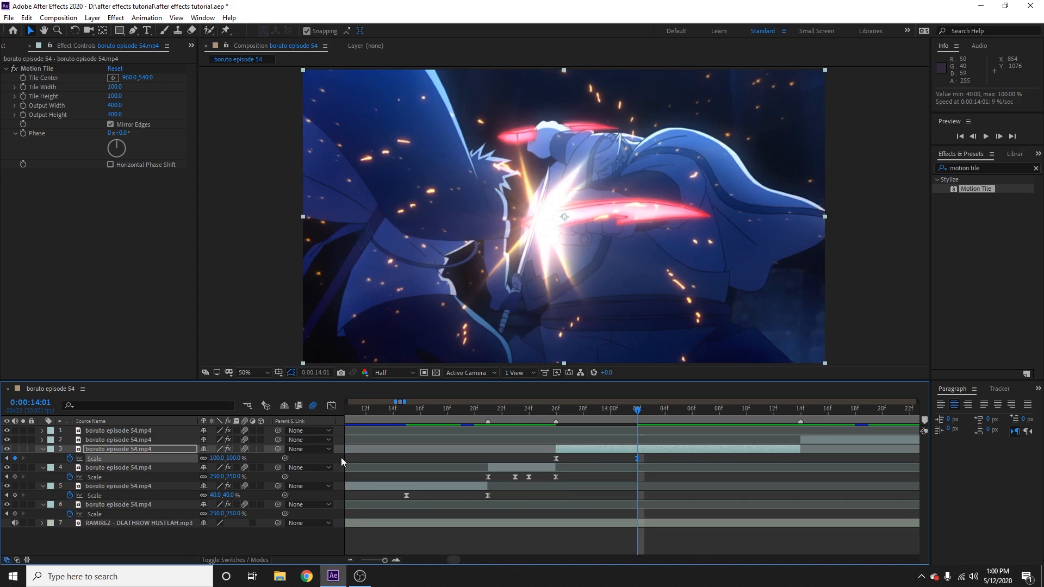
Play back the edit from 0:00:12:04 and again from 0:00:13:18 to check the zoom transitions across the cuts
{"action": "left_click", "coordinate": [351, 560]}
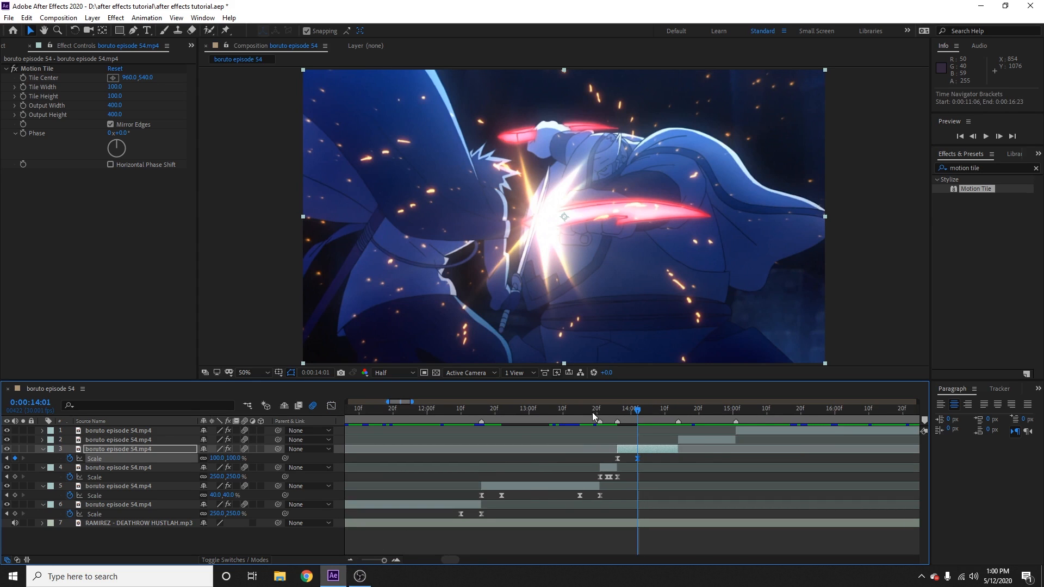
{"action": "left_click", "coordinate": [488, 410]}
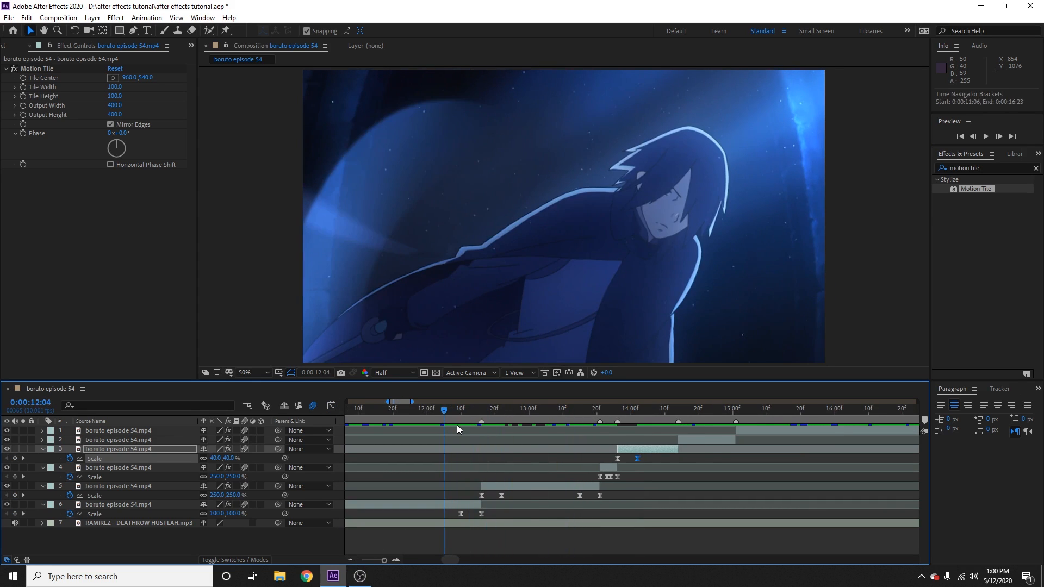
{"action": "key", "text": "space"}
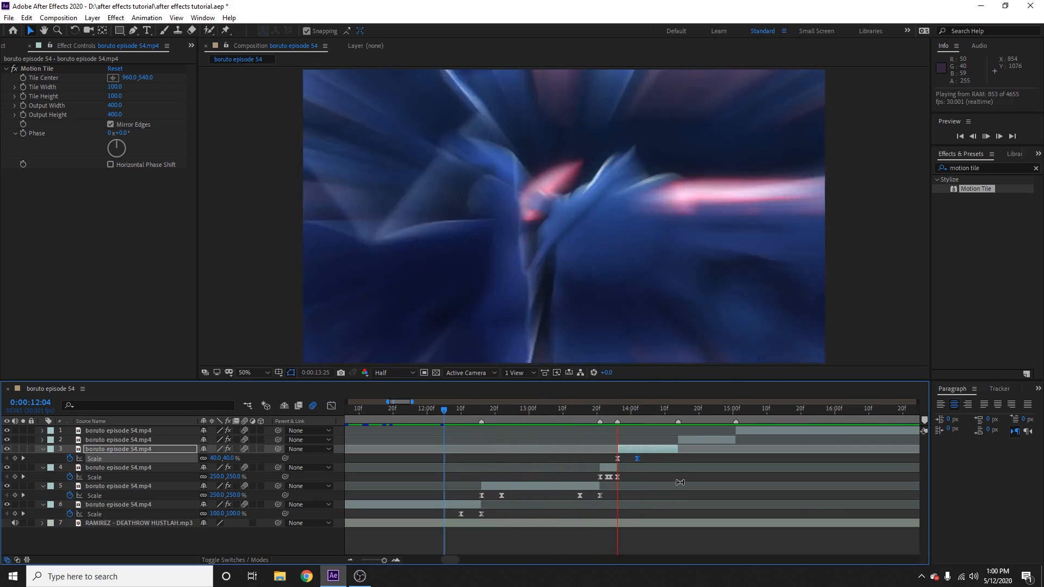
{"action": "key", "text": "space"}
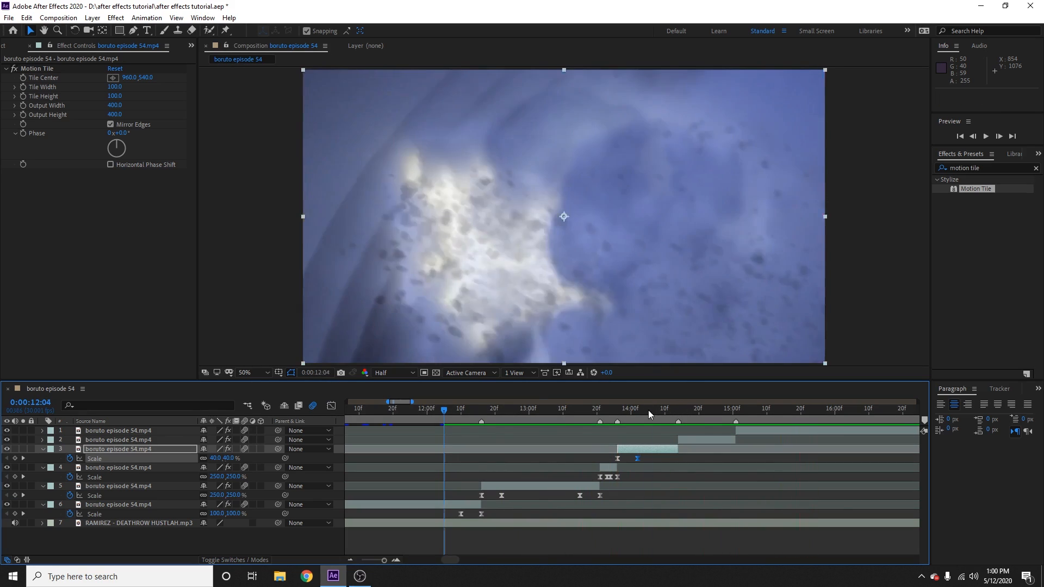
{"action": "left_click", "coordinate": [594, 410]}
{"action": "key", "text": "space"}
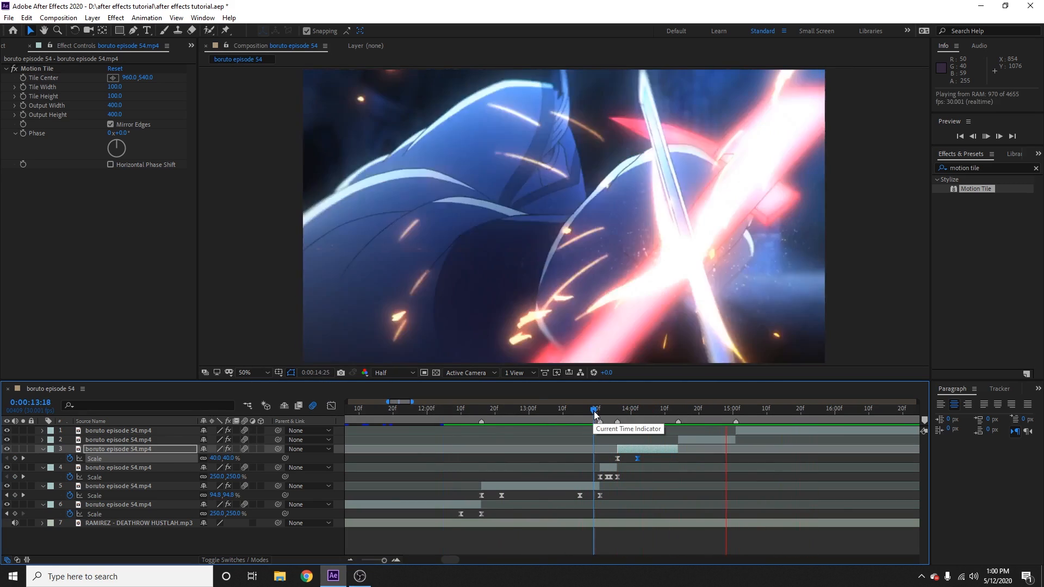
{"action": "left_click_drag", "start_coordinate": [594, 414], "coordinate": [560, 415]}
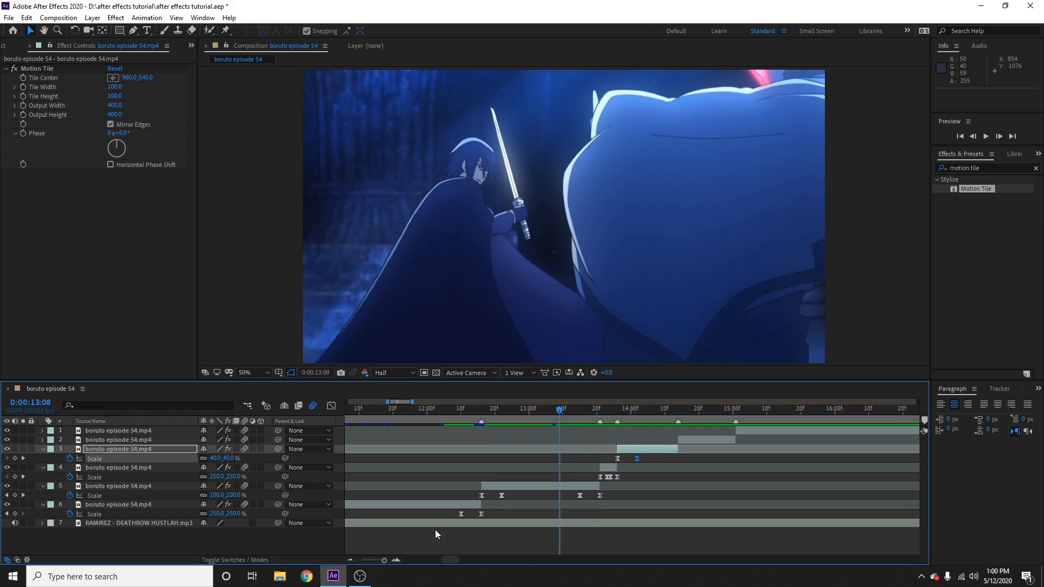
Copy layer 6's two Scale keyframes to layer 3 and shift them so the last one sits at its end, 0:00:14:13
{"action": "left_click_drag", "start_coordinate": [673, 410], "coordinate": [678, 416]}
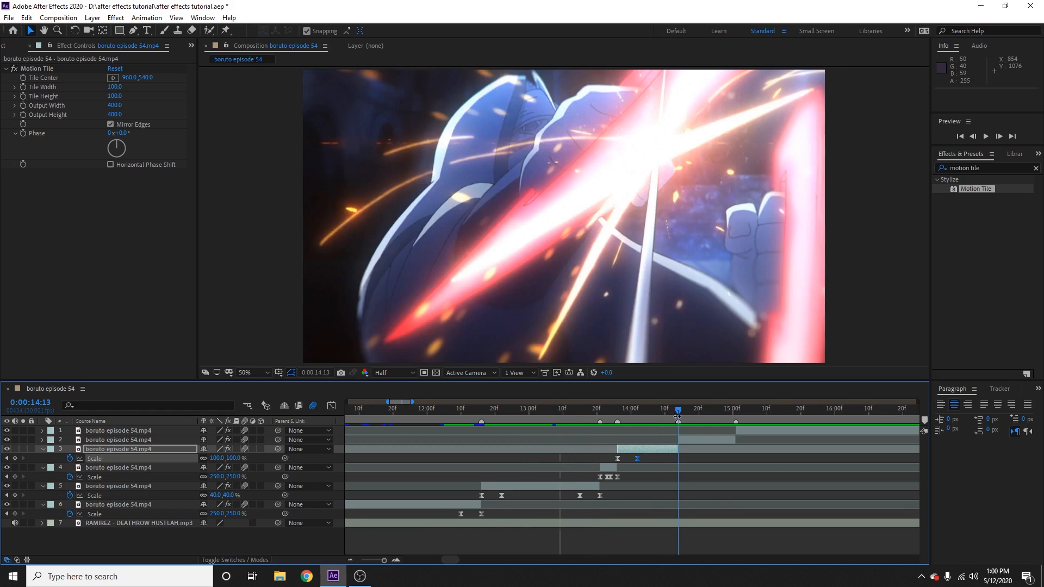
{"action": "left_click_drag", "start_coordinate": [447, 514], "coordinate": [497, 518]}
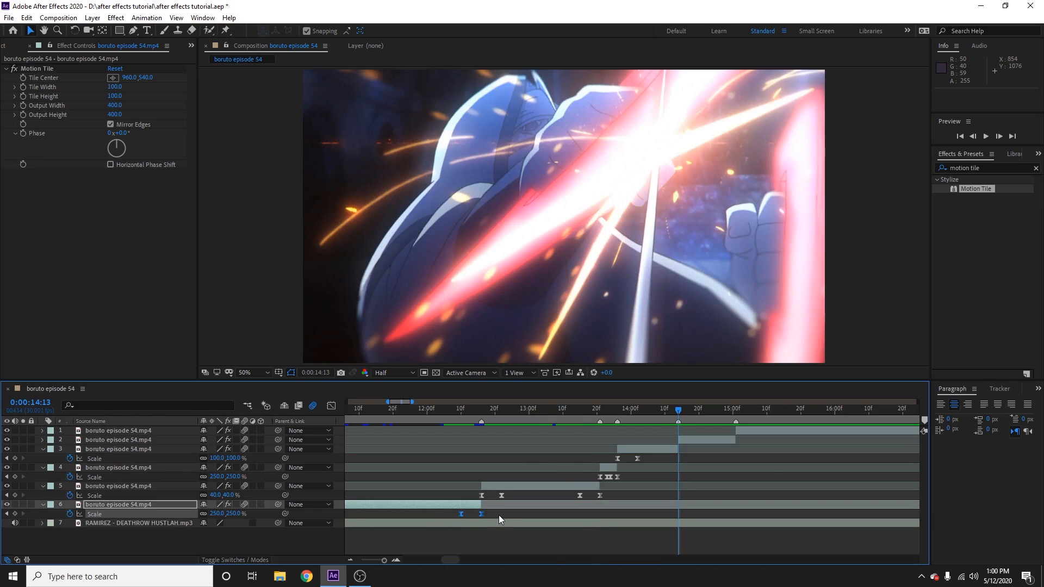
{"action": "key", "text": "ctrl+c"}
{"action": "left_click", "coordinate": [664, 450]}
{"action": "key", "text": "ctrl+v"}
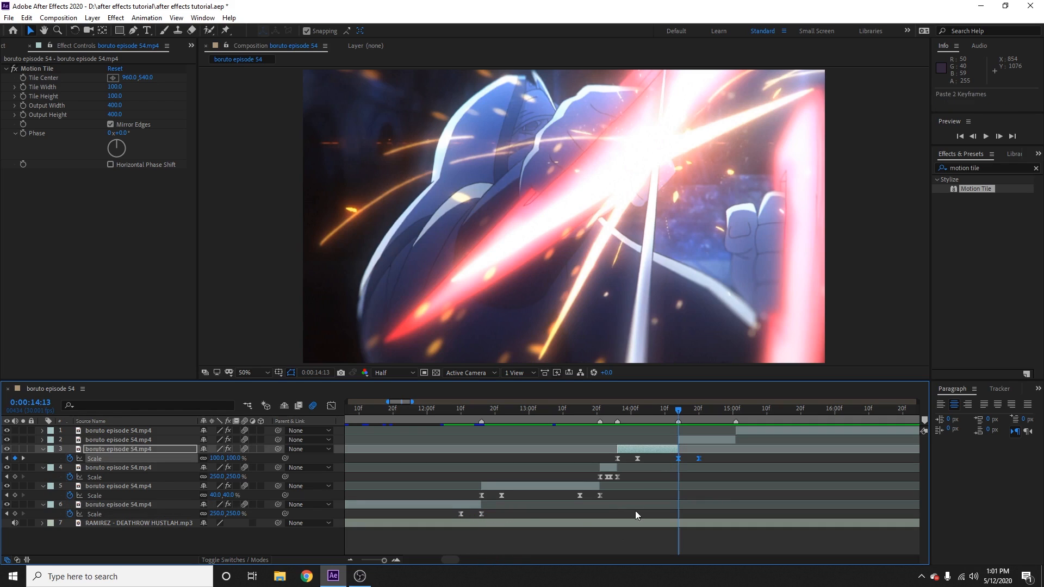
{"action": "left_click", "coordinate": [397, 560]}
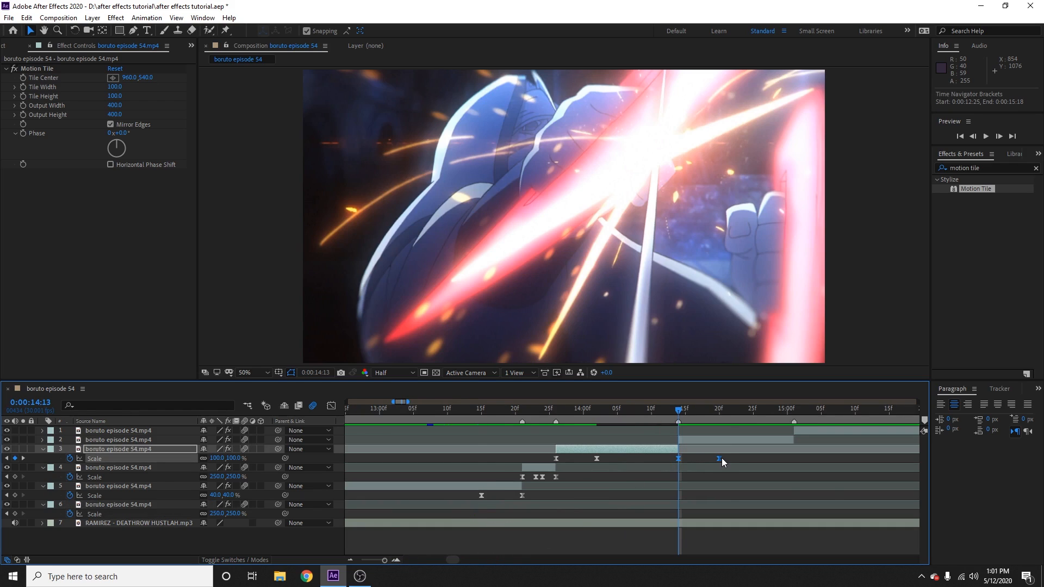
{"action": "left_click_drag", "start_coordinate": [720, 458], "coordinate": [680, 459]}
{"action": "left_click", "coordinate": [350, 561]}
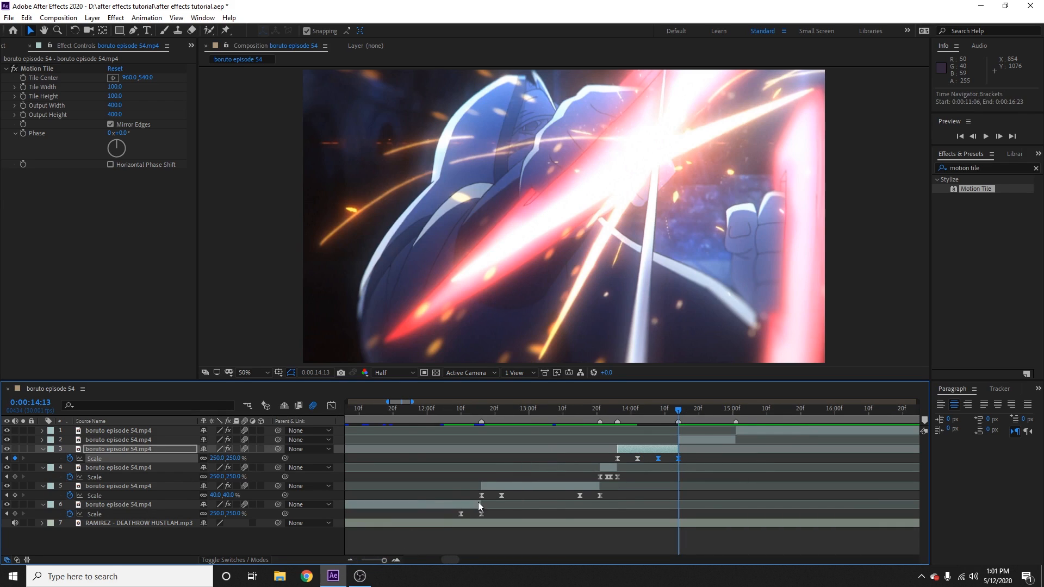
Copy layer 5's first two Scale keyframes to the start of layer 2 at 0:00:14:13 and reveal them
{"action": "left_click_drag", "start_coordinate": [459, 495], "coordinate": [513, 497]}
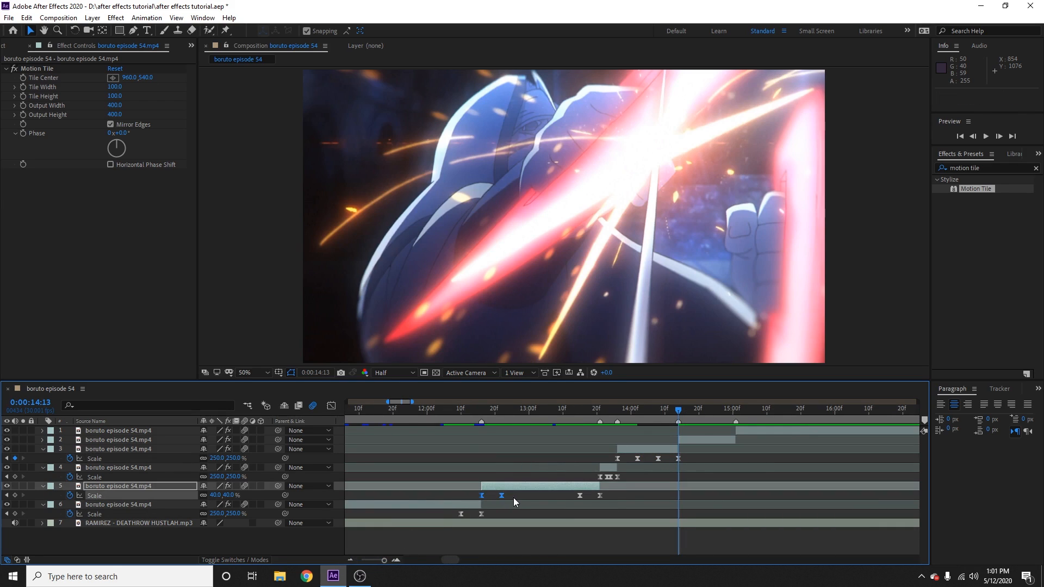
{"action": "left_click", "coordinate": [700, 441]}
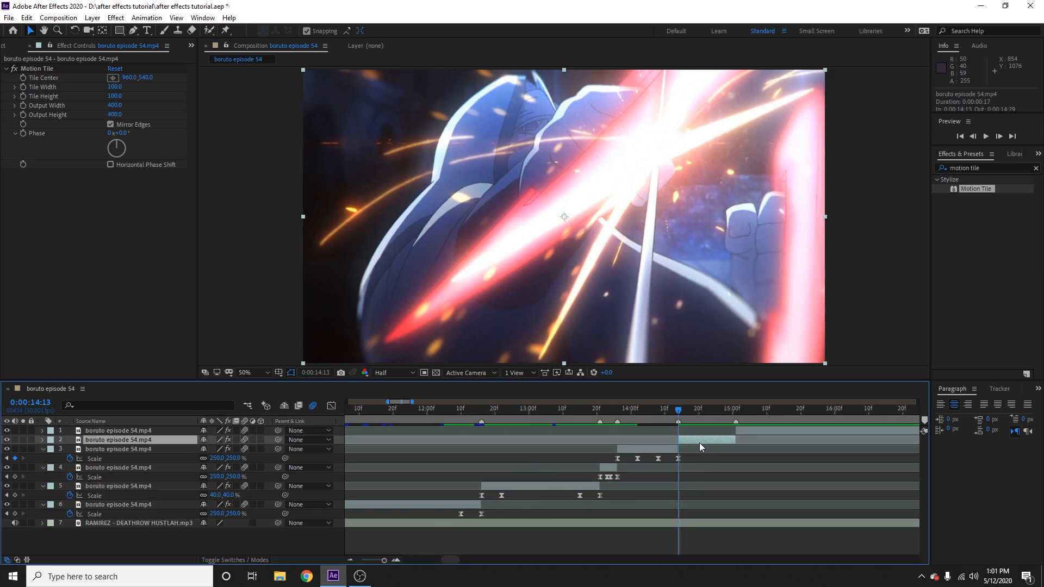
{"action": "key", "text": "ctrl+v"}
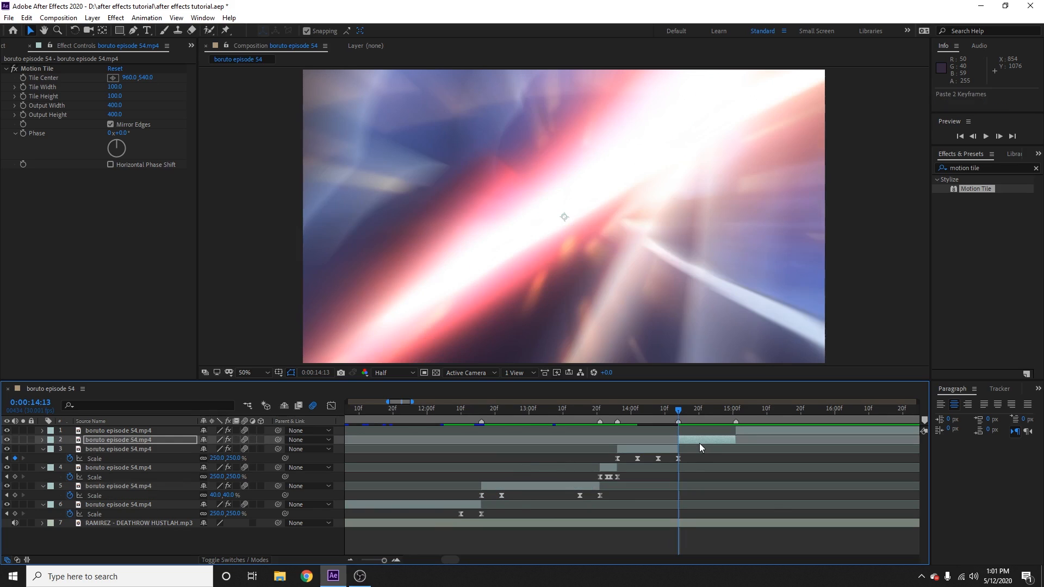
{"action": "key", "text": "u"}
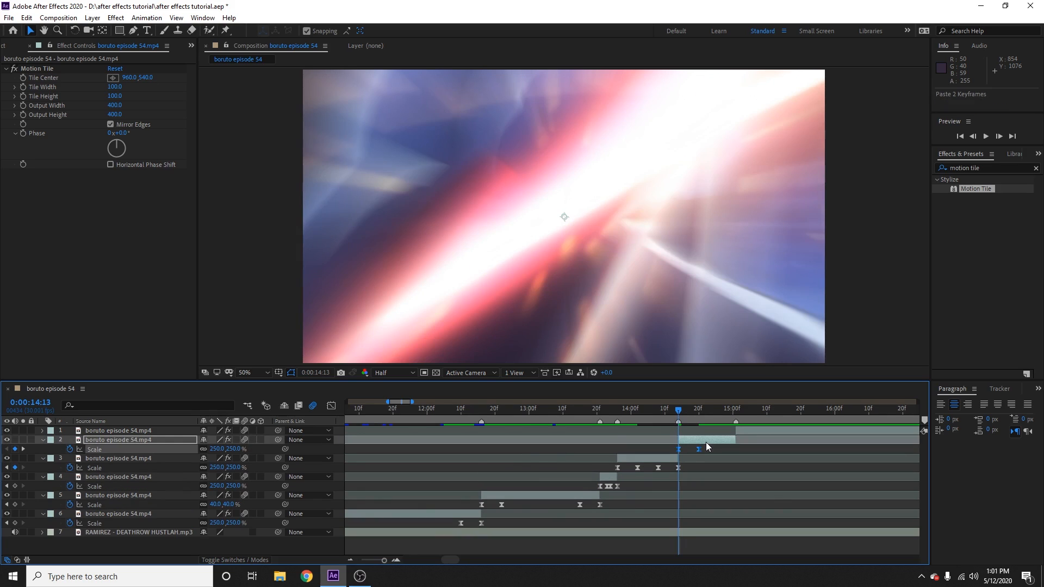
Preview the edit around the first zoom transition, starting from 0:00:12:09
{"action": "left_click_drag", "start_coordinate": [679, 419], "coordinate": [655, 421]}
{"action": "mouse_move", "coordinate": [466, 418]}
{"action": "left_mouse_down"}
{"action": "mouse_move", "coordinate": [667, 429]}
{"action": "mouse_move", "coordinate": [576, 412]}
{"action": "mouse_move", "coordinate": [461, 418]}
{"action": "left_mouse_up"}
{"action": "key", "text": "space"}
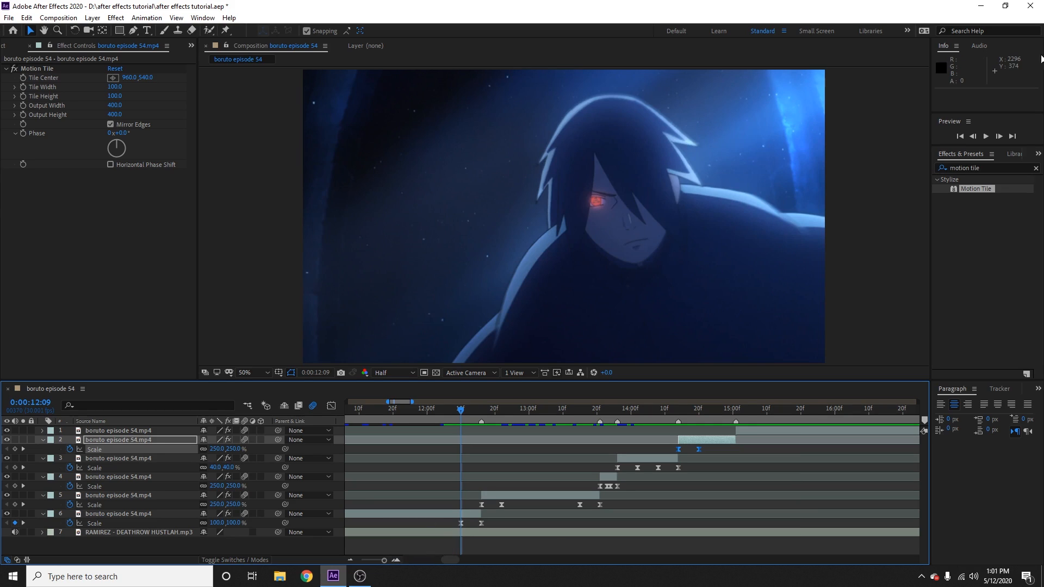
Find the Video Copilot Twitch effect and apply it to layer 6
{"action": "left_click", "coordinate": [1037, 170]}
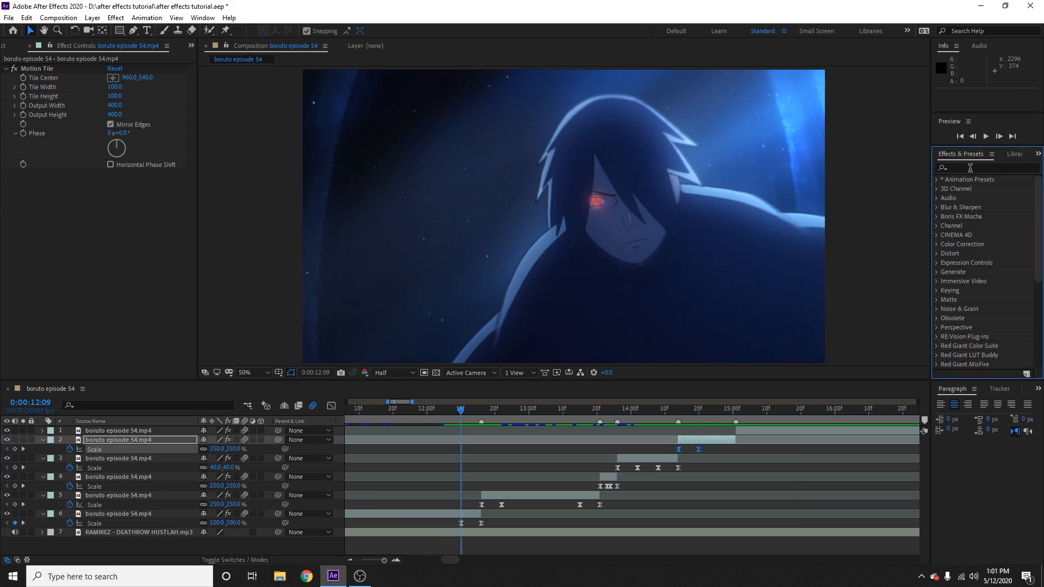
{"action": "left_click", "coordinate": [985, 168]}
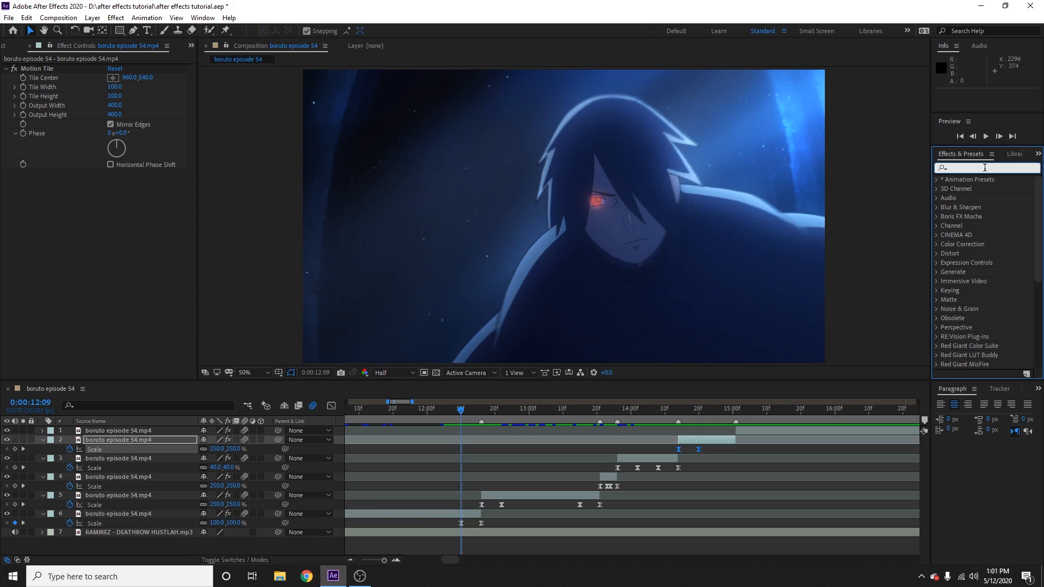
{"action": "type", "text": "twitch"}
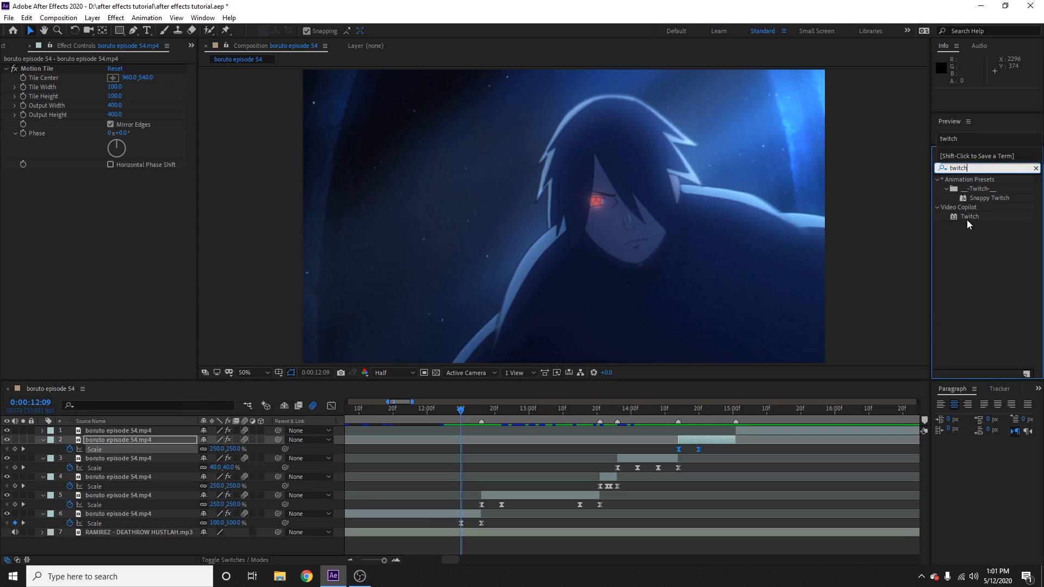
{"action": "left_click_drag", "start_coordinate": [982, 220], "coordinate": [465, 518]}
Set the Twitch effect's Amount to 50 and enable its Slide operator
{"action": "left_click", "coordinate": [397, 560]}
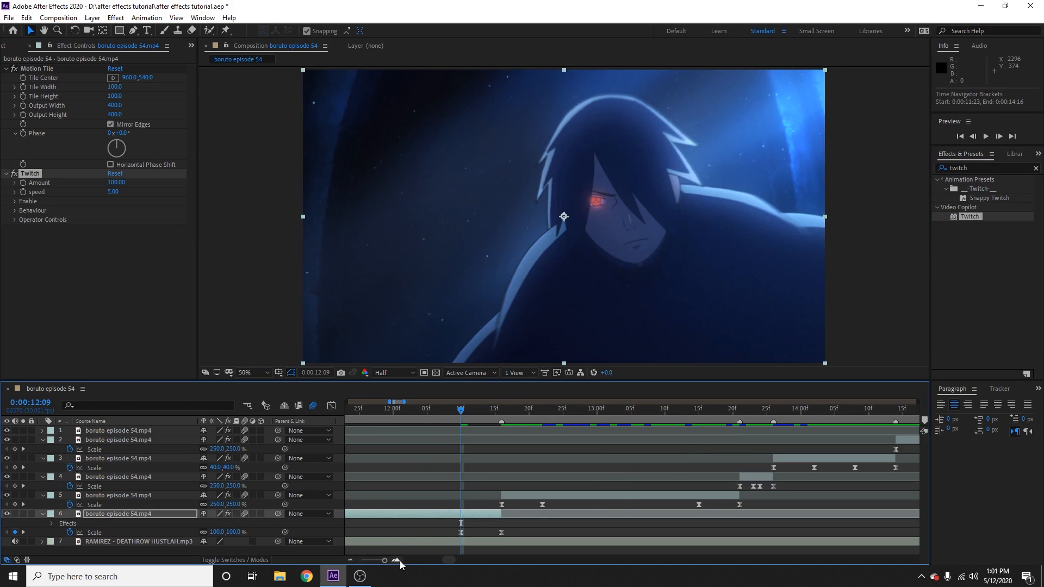
{"action": "left_click", "coordinate": [396, 561]}
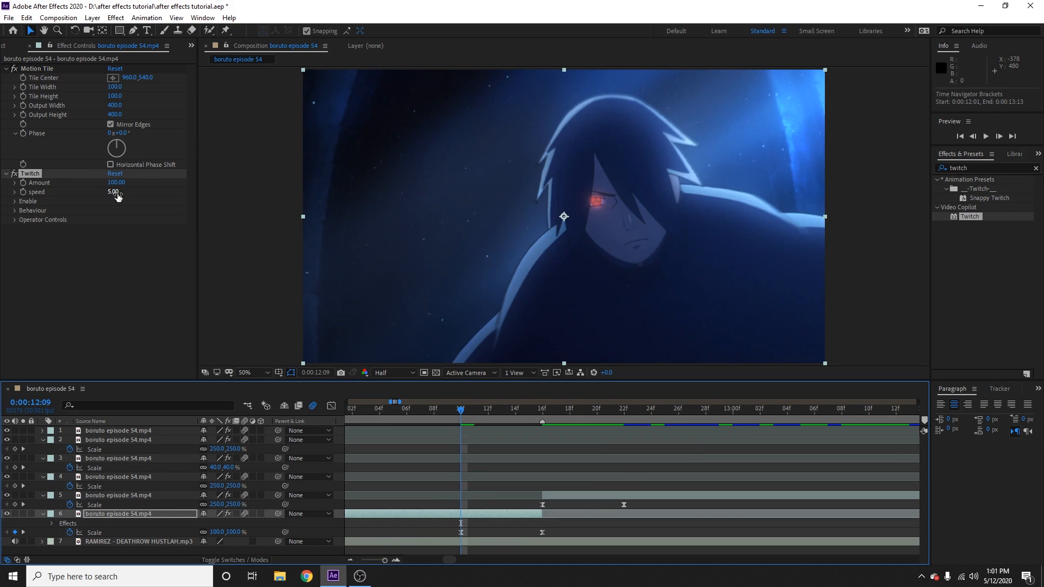
{"action": "left_click", "coordinate": [116, 183]}
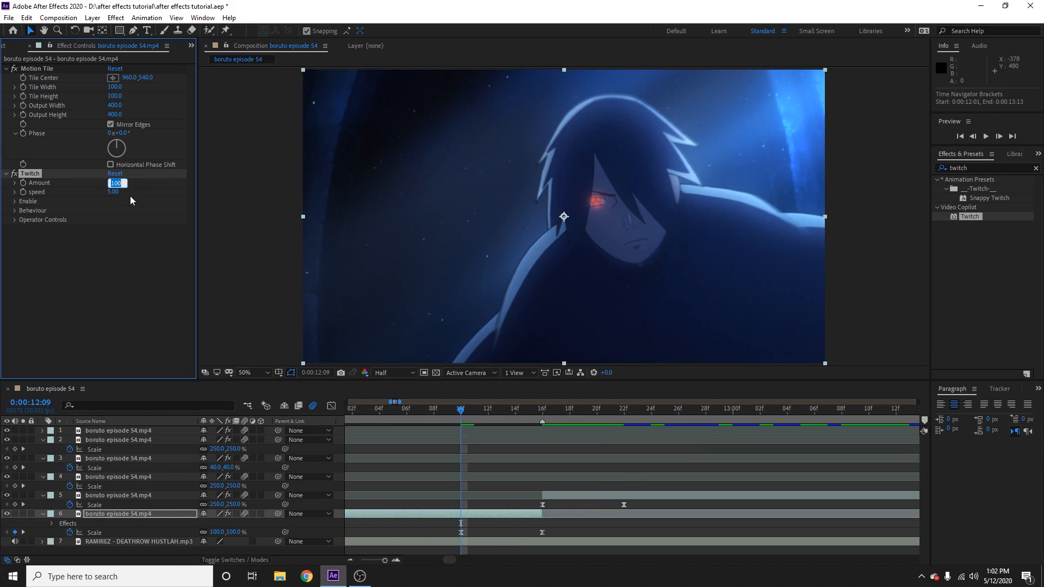
{"action": "type", "text": "50"}
{"action": "key", "text": "Return"}
{"action": "left_click", "coordinate": [16, 203]}
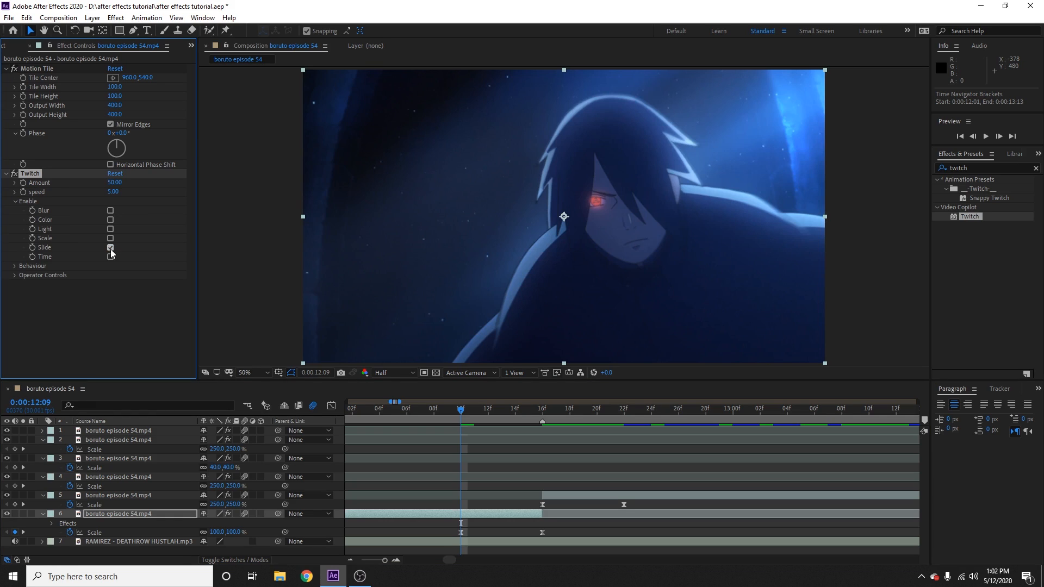
{"action": "left_click", "coordinate": [16, 202]}
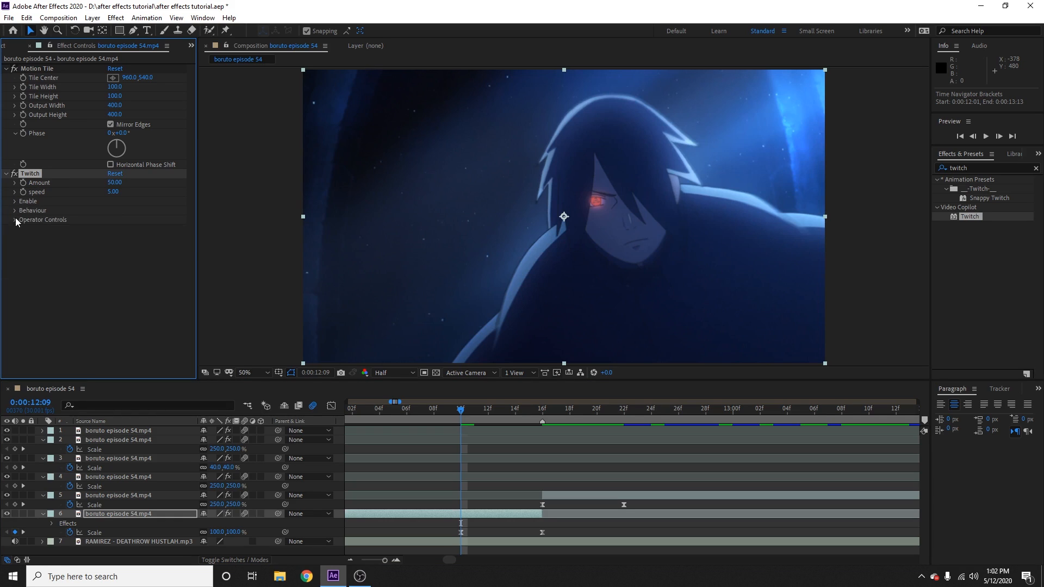
Set Twitch's Slide Amount to 70 and its Slide Twitches per second to 15
{"action": "left_click", "coordinate": [15, 220]}
{"action": "left_click", "coordinate": [24, 267]}
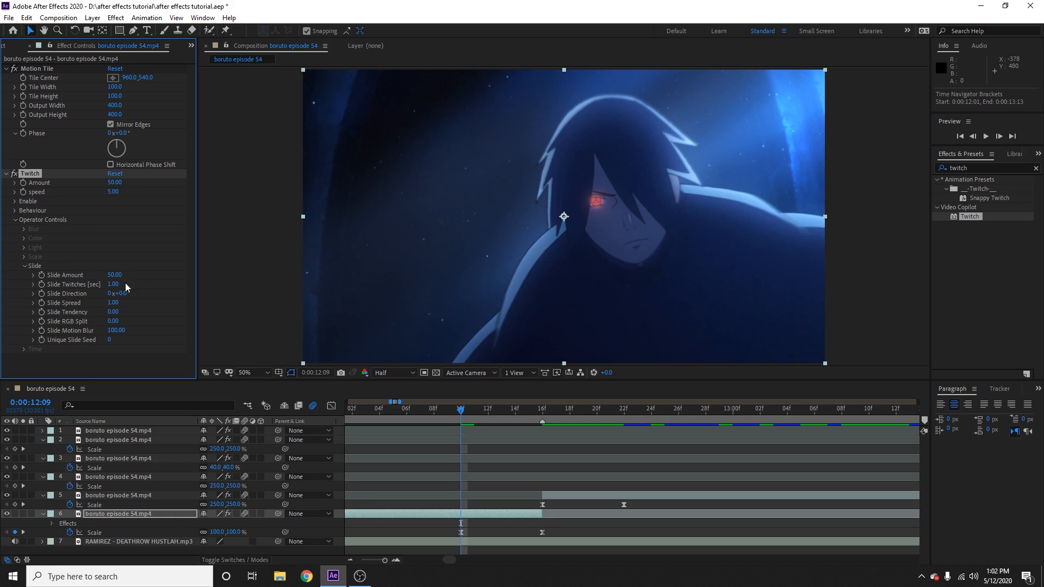
{"action": "left_click", "coordinate": [115, 275]}
{"action": "type", "text": "70"}
{"action": "key", "text": "Return"}
{"action": "left_click", "coordinate": [115, 285]}
{"action": "type", "text": "15"}
{"action": "key", "text": "Return"}
Set Twitch's Slide Tendency to 0.5, Unique Slide Seed to 20 and Slide RGB Split to 4
{"action": "left_click", "coordinate": [114, 312]}
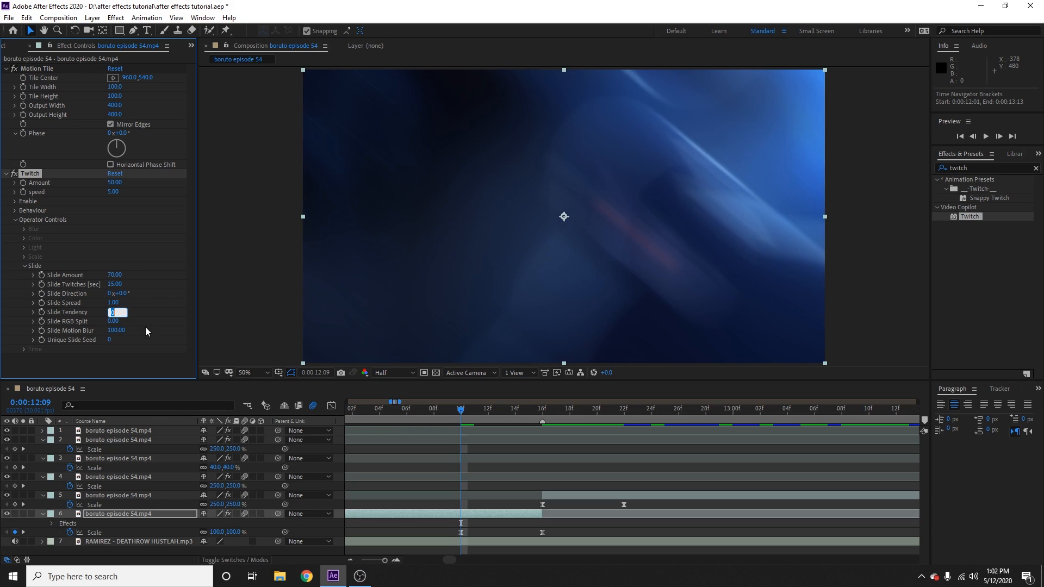
{"action": "key", "text": "BackSpace"}
{"action": "left_click", "coordinate": [121, 331]}
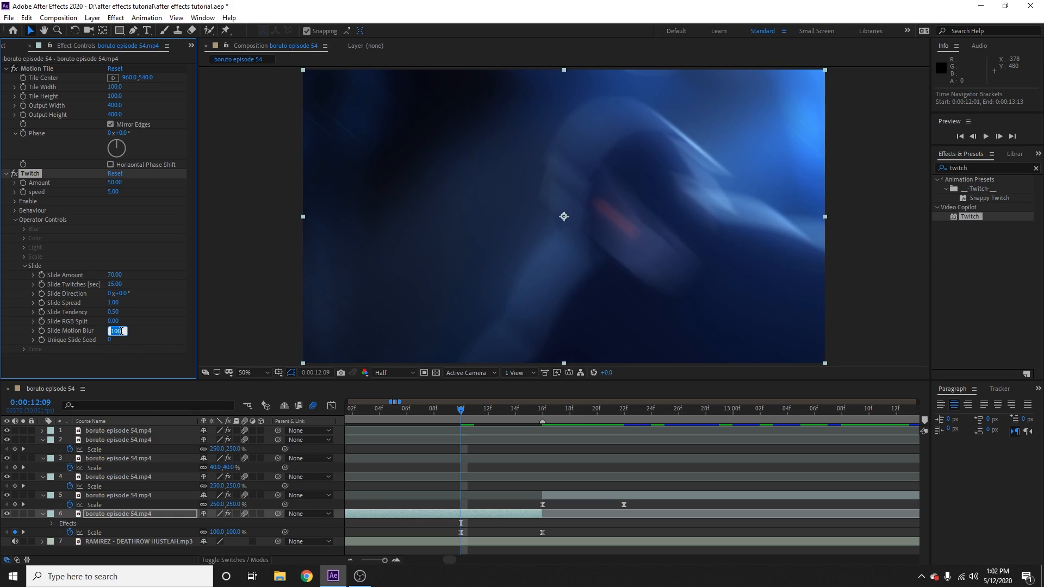
{"action": "key", "text": "Tab"}
{"action": "type", "text": "20"}
{"action": "left_click", "coordinate": [113, 321]}
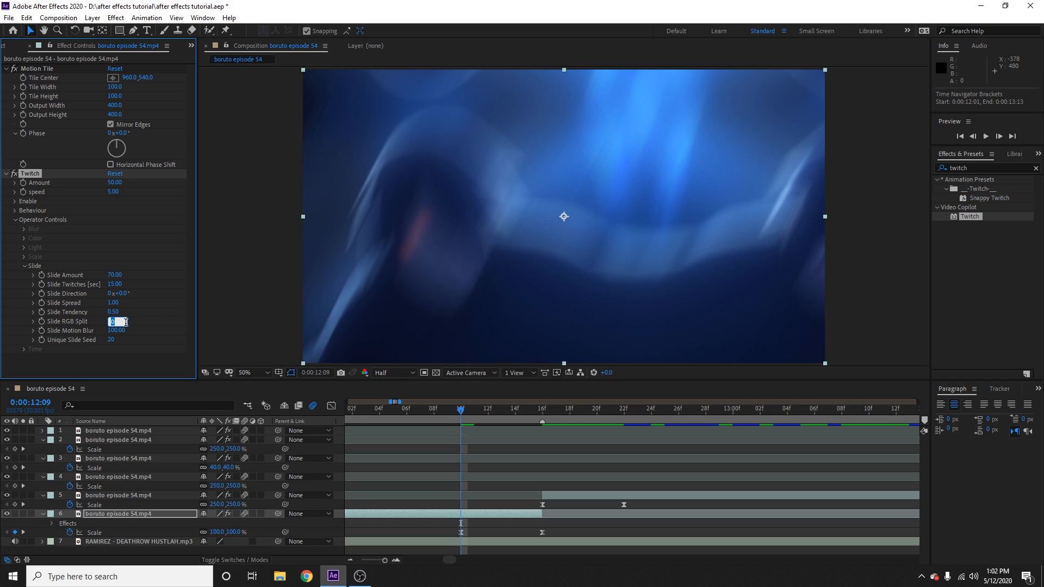
{"action": "type", "text": "4"}
{"action": "key", "text": "Return"}
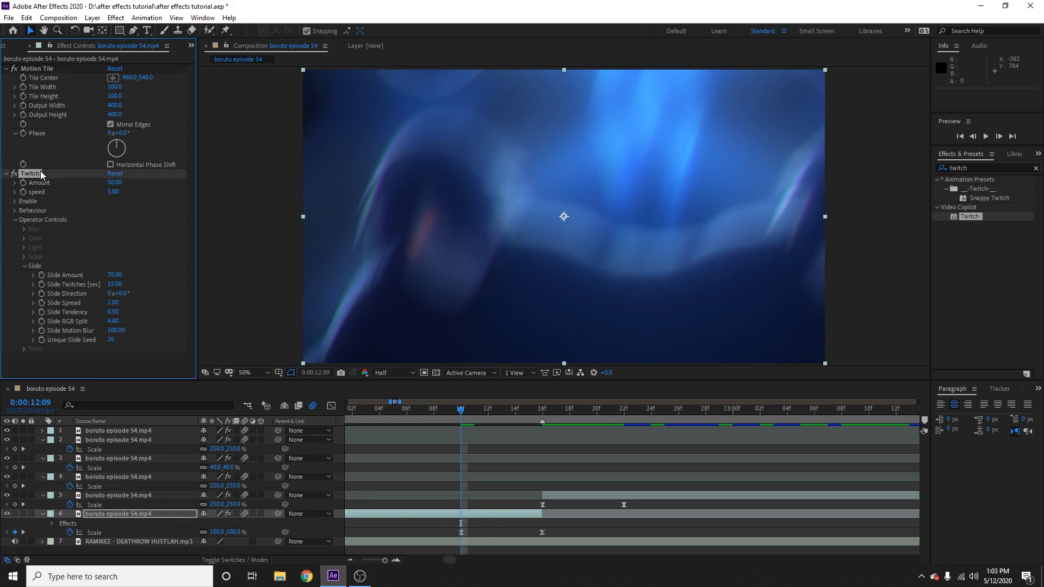
Paste the configured Twitch effect onto layer 5 and disable it on layer 6
{"action": "left_click", "coordinate": [568, 496]}
{"action": "key", "text": "ctrl+v"}
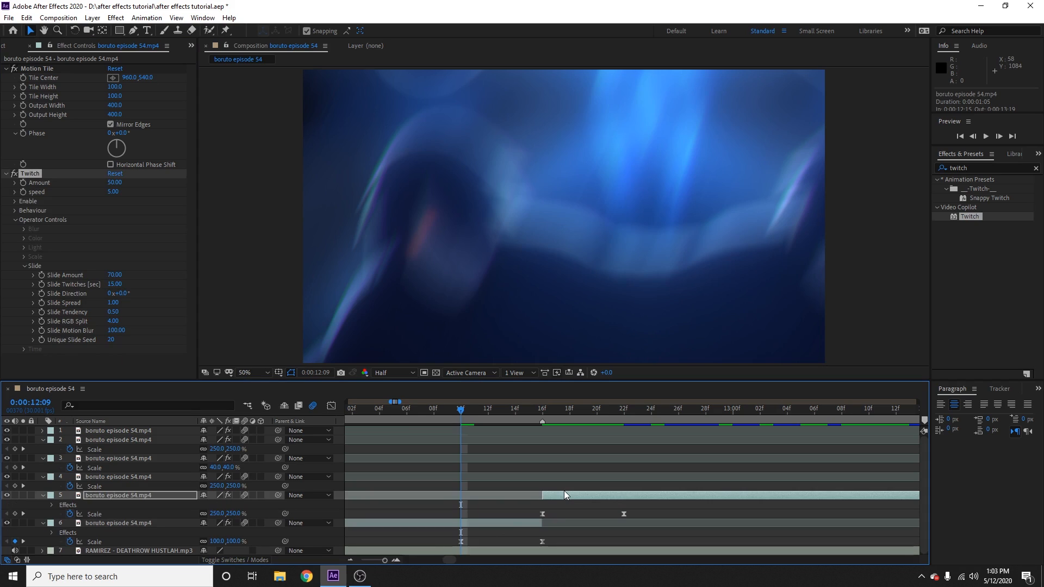
{"action": "left_click", "coordinate": [497, 523]}
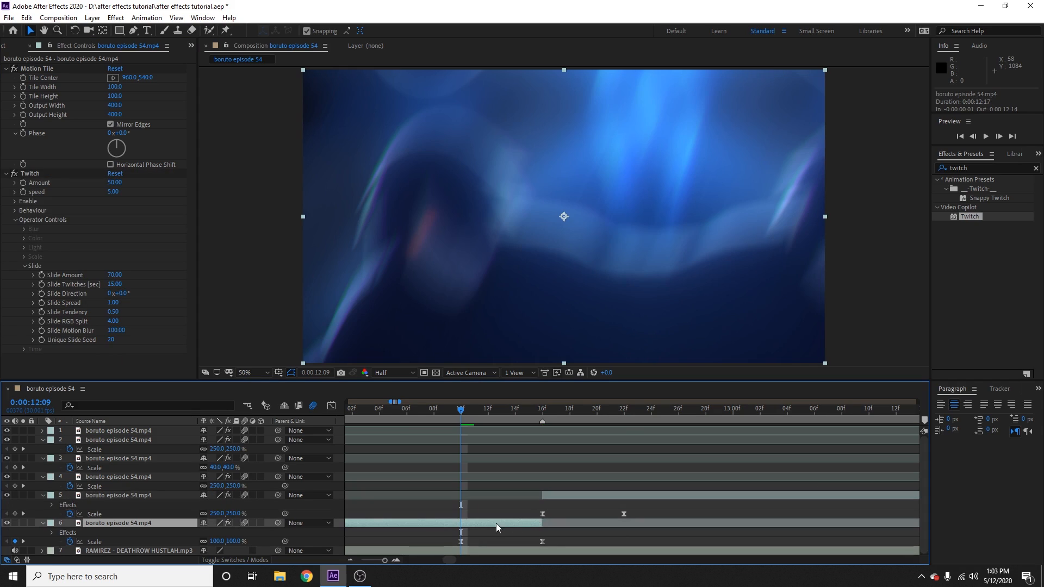
{"action": "left_click", "coordinate": [14, 174]}
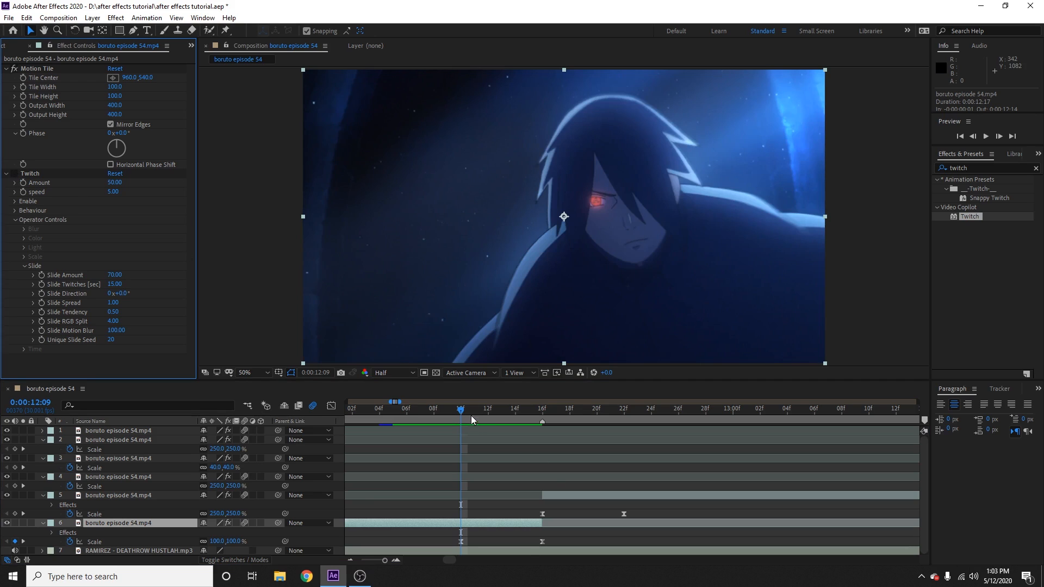
Keyframe layer 5's Twitch Amount at the cut at 0:00:12:15 and reveal the layer's keyframed properties
{"action": "left_click_drag", "start_coordinate": [463, 414], "coordinate": [538, 442]}
{"action": "left_click", "coordinate": [559, 496]}
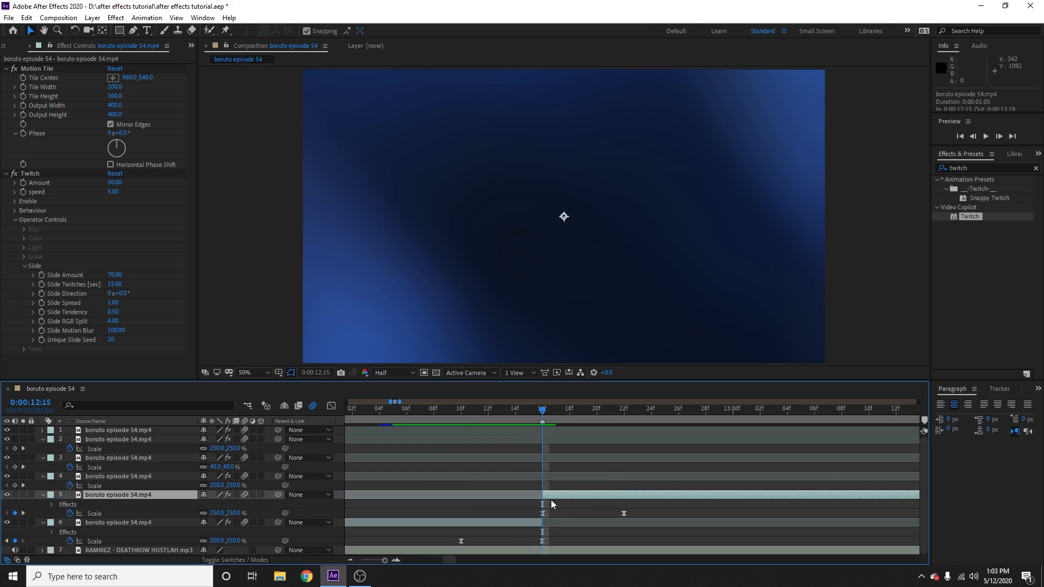
{"action": "left_click_drag", "start_coordinate": [542, 412], "coordinate": [544, 451]}
{"action": "left_click", "coordinate": [23, 185]}
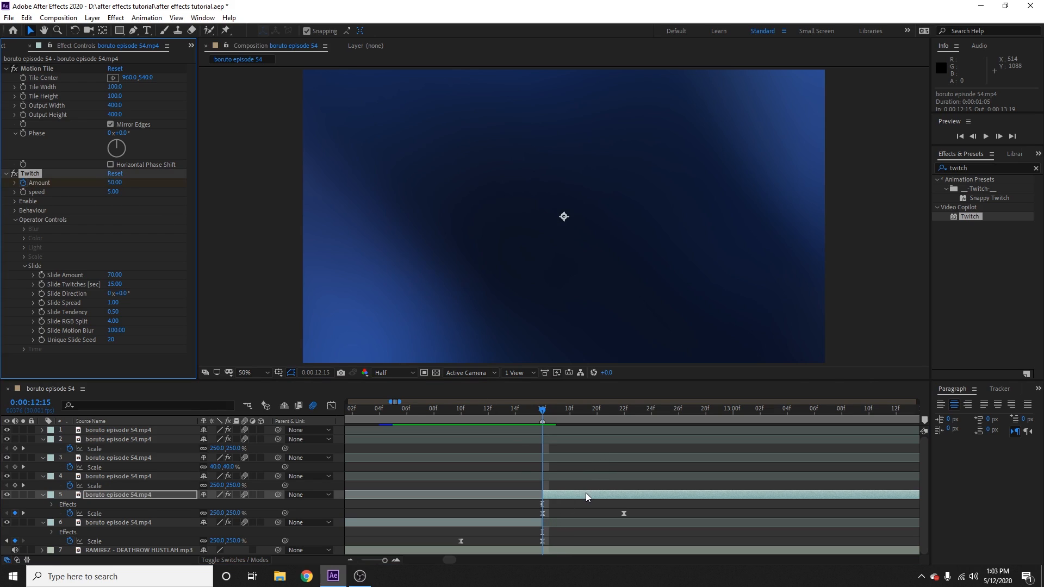
{"action": "key", "text": "u"}
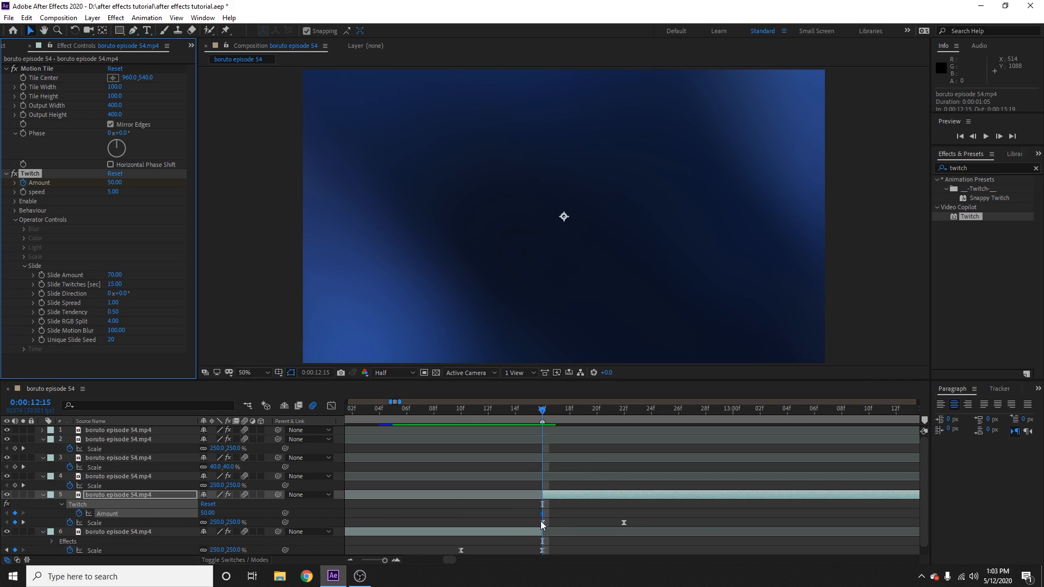
Set layer 5's Twitch Amount to 0 at 0:00:12:21 and apply Easy Ease to both Amount keyframes
{"action": "left_click", "coordinate": [1000, 136]}
{"action": "left_click", "coordinate": [999, 137]}
{"action": "left_click", "coordinate": [999, 137]}
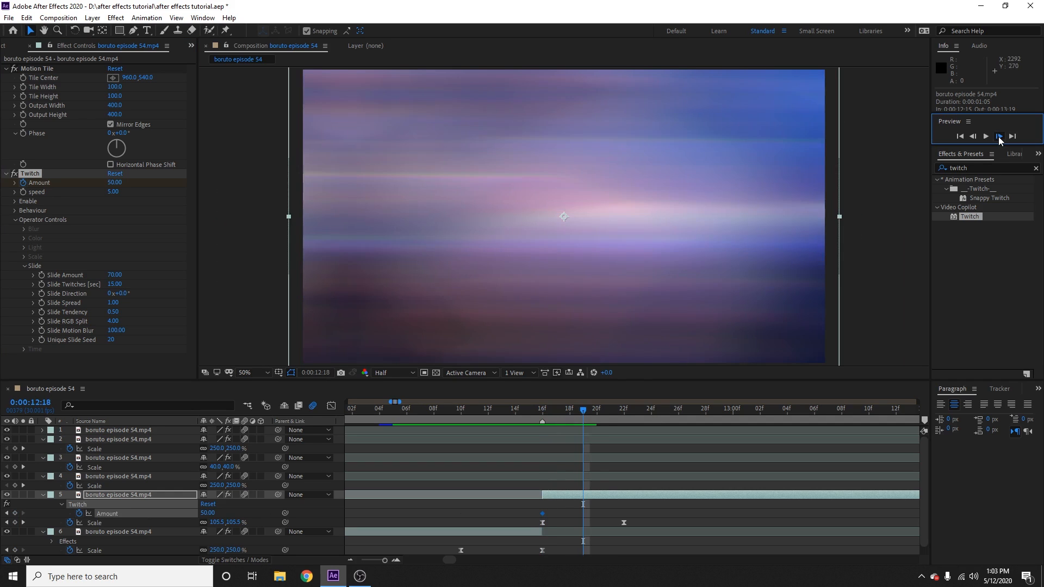
{"action": "left_click", "coordinate": [1000, 137]}
{"action": "left_click", "coordinate": [999, 137]}
{"action": "left_click", "coordinate": [1000, 137]}
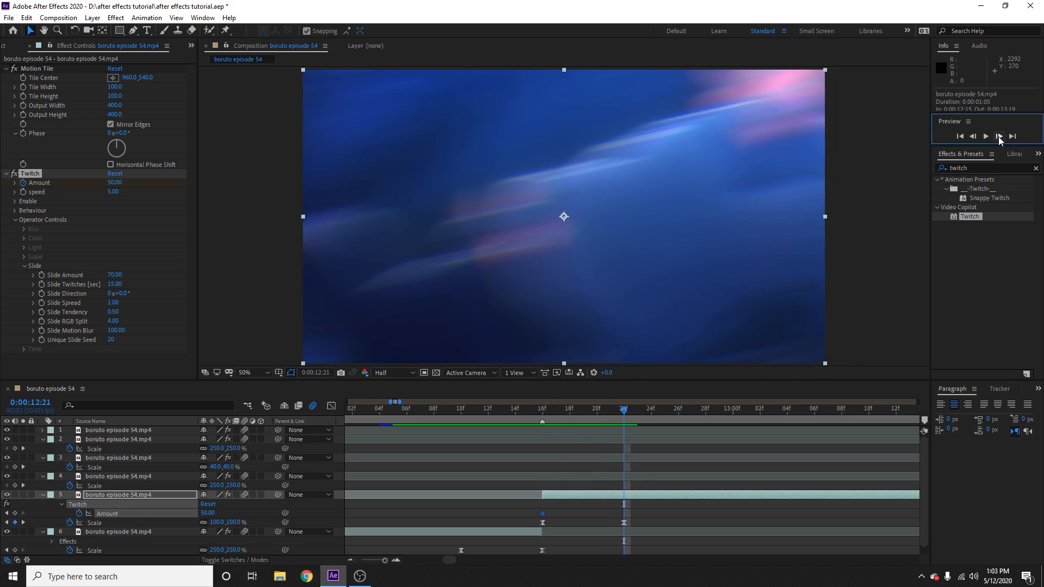
{"action": "left_click", "coordinate": [208, 513]}
{"action": "type", "text": "0"}
{"action": "key", "text": "Return"}
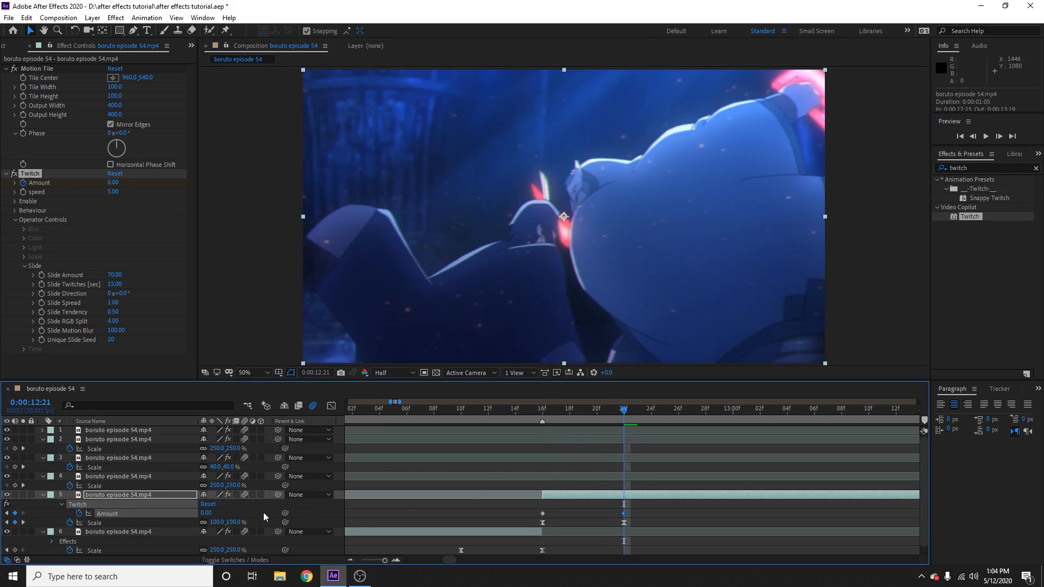
{"action": "left_click_drag", "start_coordinate": [527, 511], "coordinate": [638, 516]}
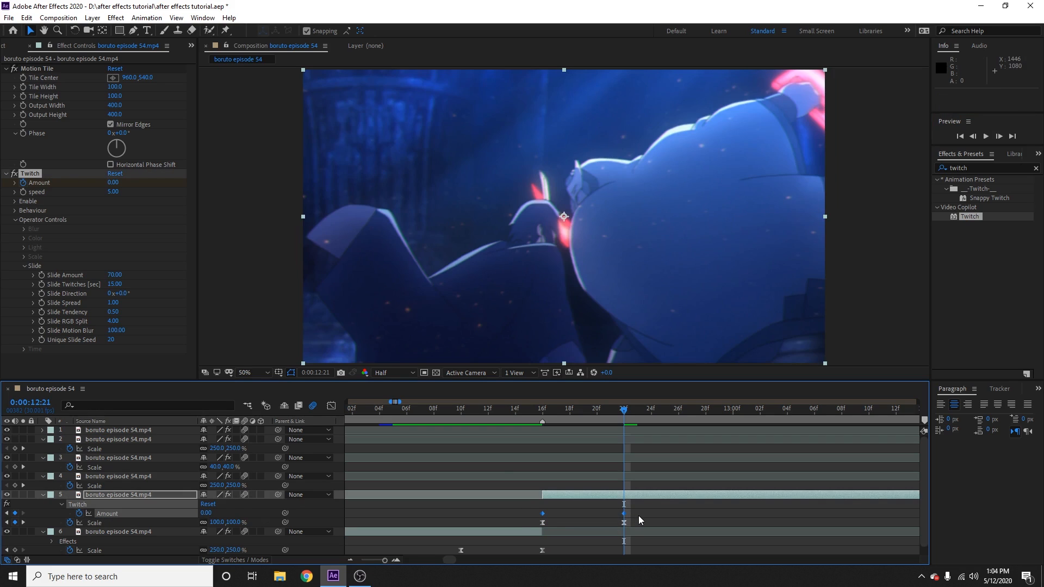
{"action": "key", "text": "F9"}
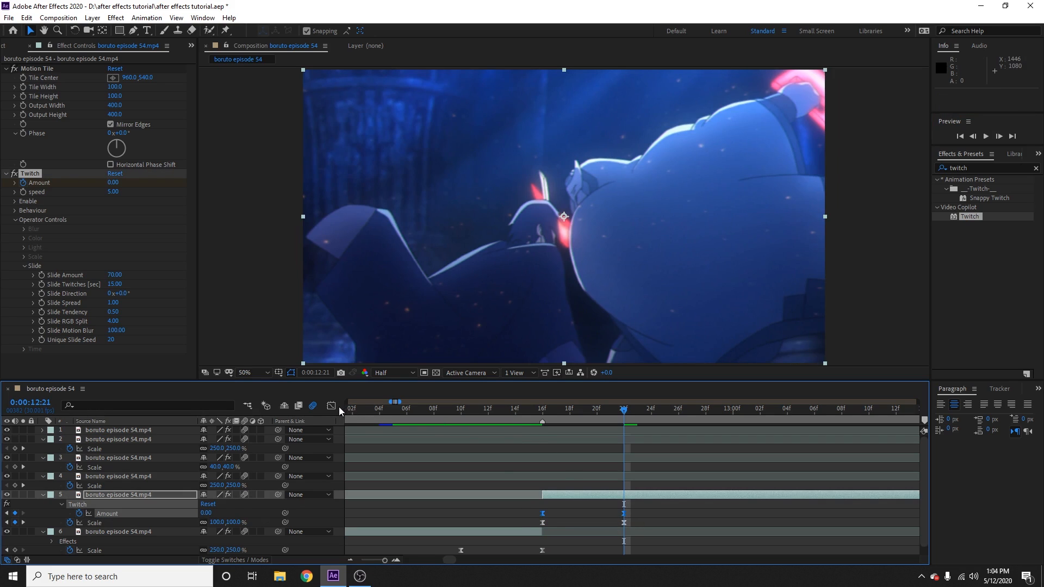
Preview the slide shake across the cut between layers 6 and 5
{"action": "left_click_drag", "start_coordinate": [578, 410], "coordinate": [528, 416]}
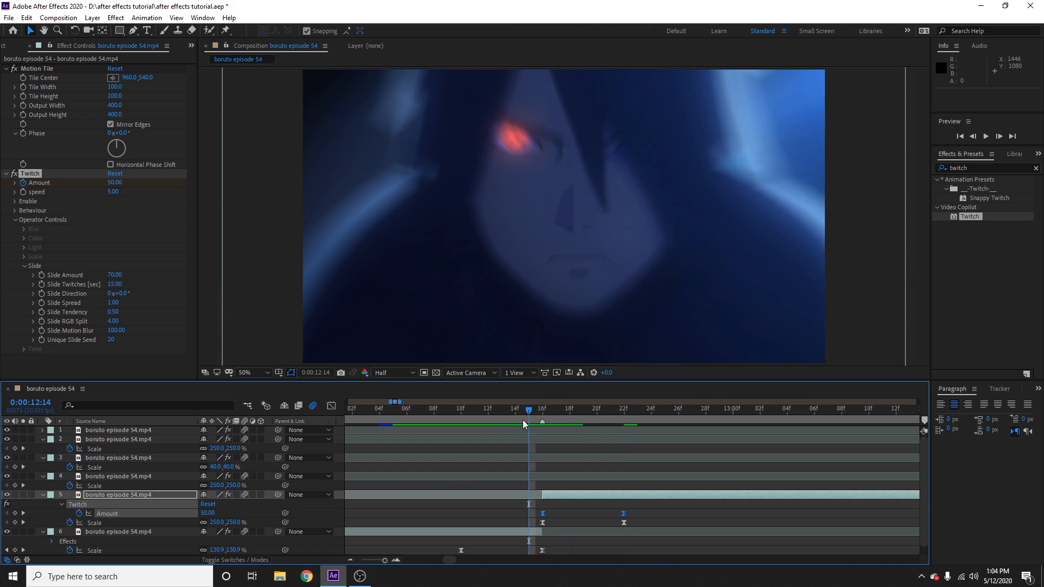
{"action": "left_click", "coordinate": [352, 560]}
{"action": "left_click", "coordinate": [352, 559]}
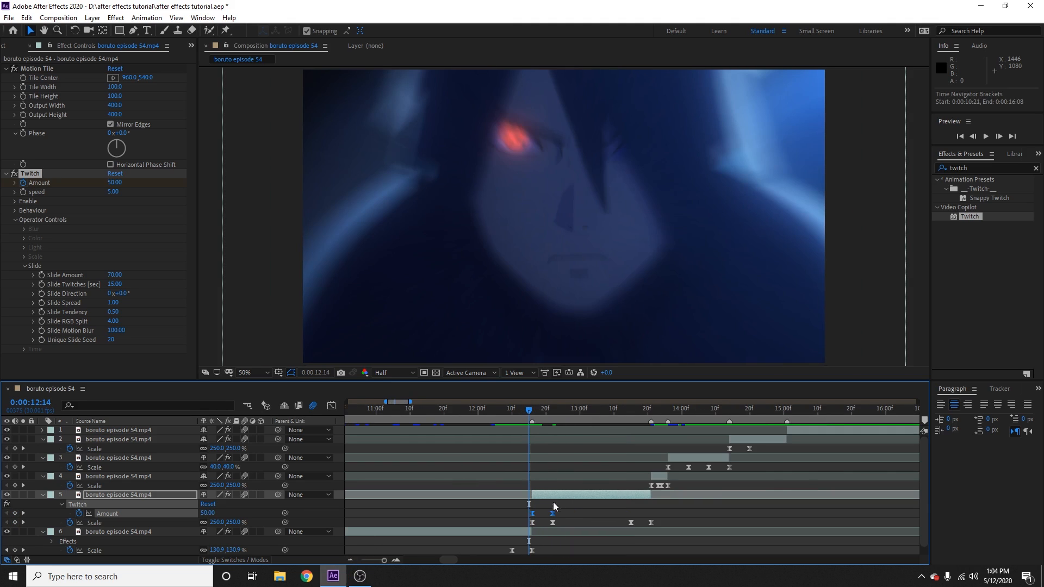
{"action": "key", "text": "space"}
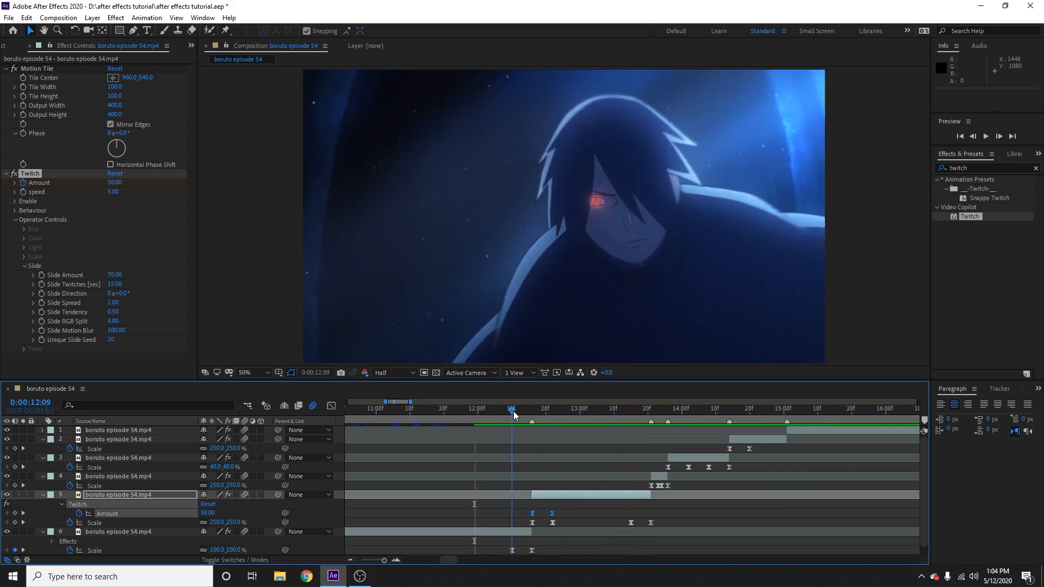
{"action": "key", "text": "space"}
{"action": "key", "text": "space"}
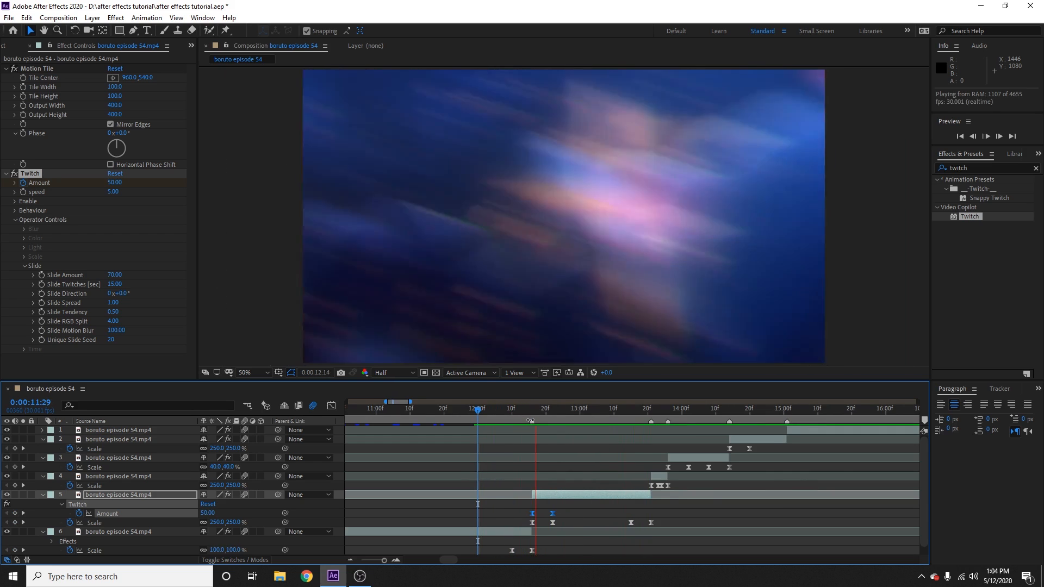
{"action": "key", "text": "space"}
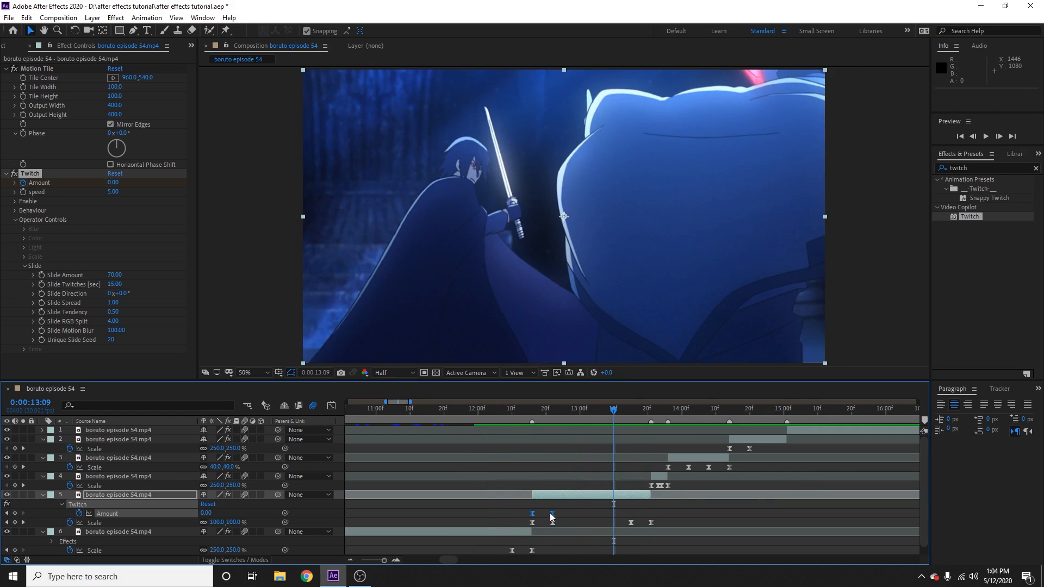
Copy layer 5's two Twitch Amount keyframes to layer 4 at 0:00:13:20 and reveal them there
{"action": "left_click", "coordinate": [396, 561]}
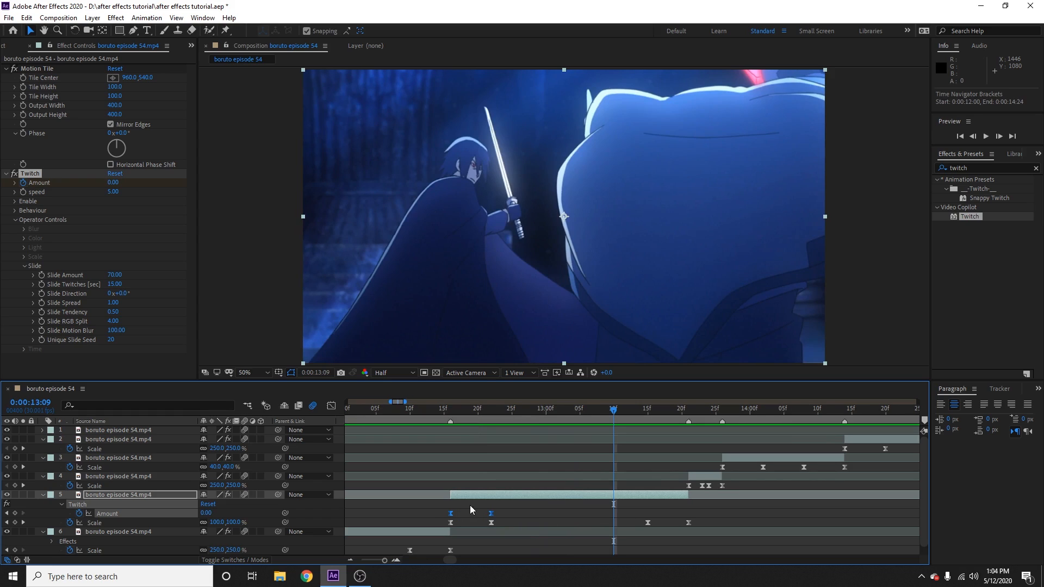
{"action": "key", "text": "ctrl+c"}
{"action": "left_click_drag", "start_coordinate": [441, 509], "coordinate": [503, 517]}
{"action": "key", "text": "ctrl+c"}
{"action": "left_click_drag", "start_coordinate": [611, 416], "coordinate": [690, 431]}
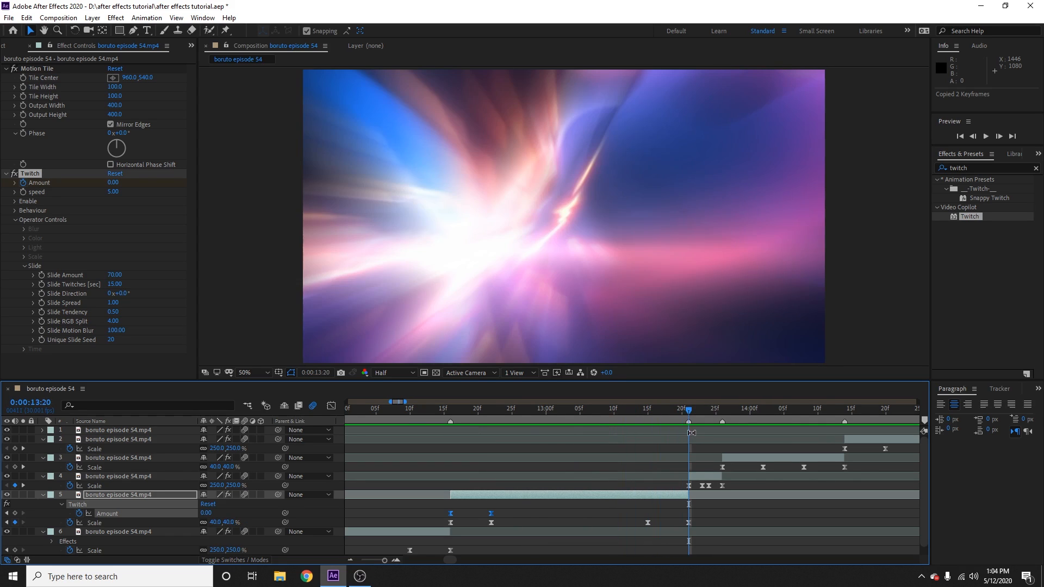
{"action": "left_click", "coordinate": [704, 477]}
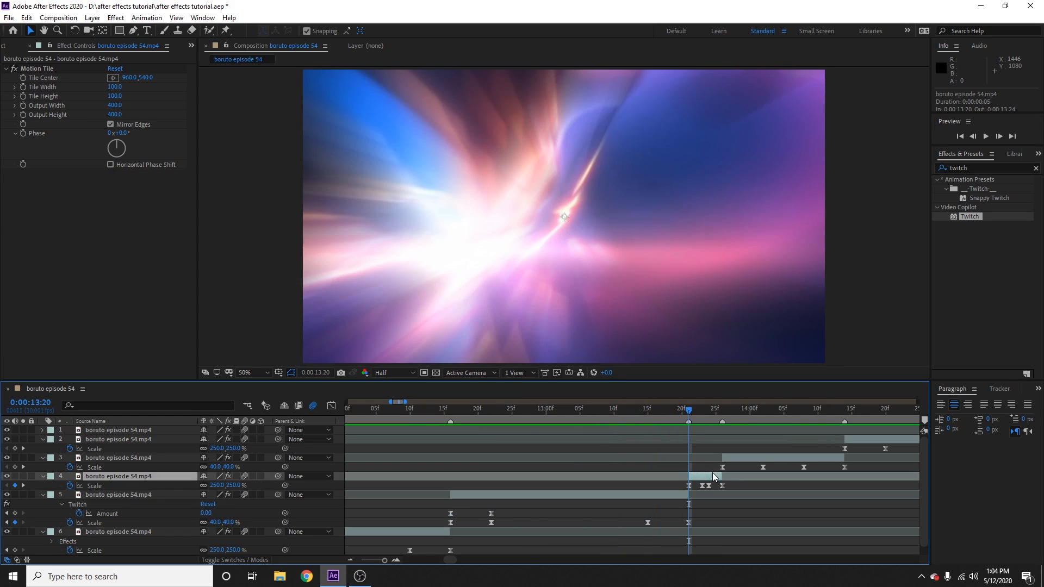
{"action": "key", "text": "ctrl+v"}
{"action": "key", "text": "u"}
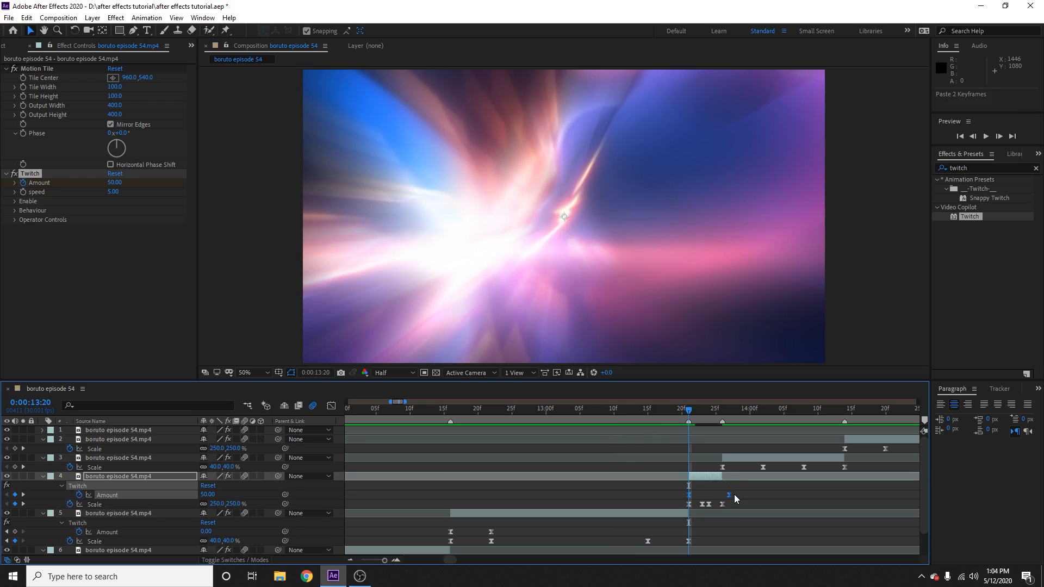
Move layer 4's second Twitch Amount keyframe to the clip's end at 0:00:13:25
{"action": "left_click", "coordinate": [397, 559]}
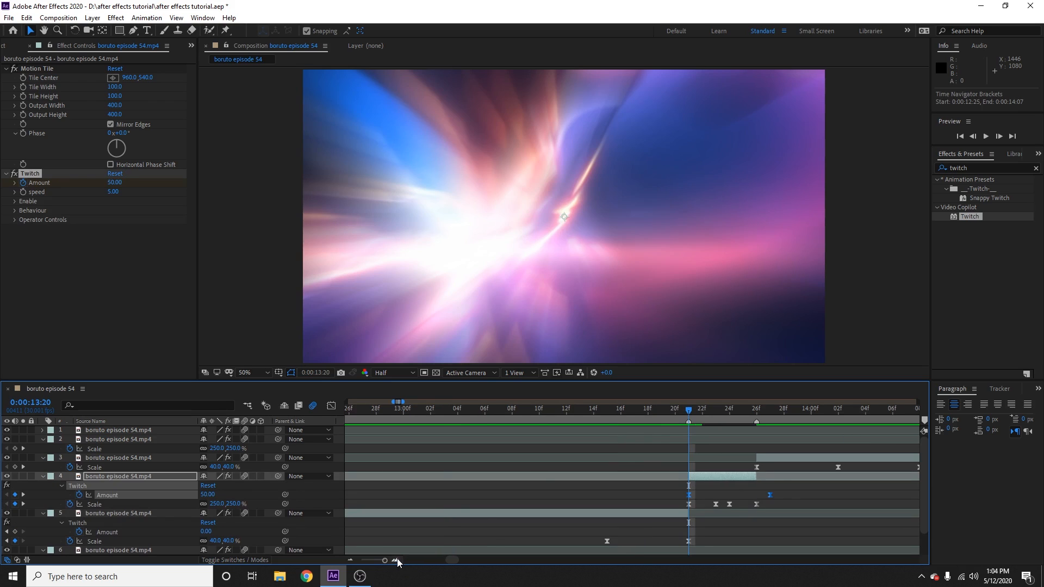
{"action": "left_click_drag", "start_coordinate": [771, 495], "coordinate": [758, 496]}
{"action": "left_click", "coordinate": [782, 488]}
Paste the Twitch Amount keyframes onto layer 3 at 0:00:13:25 and reveal them
{"action": "left_click_drag", "start_coordinate": [689, 412], "coordinate": [755, 439]}
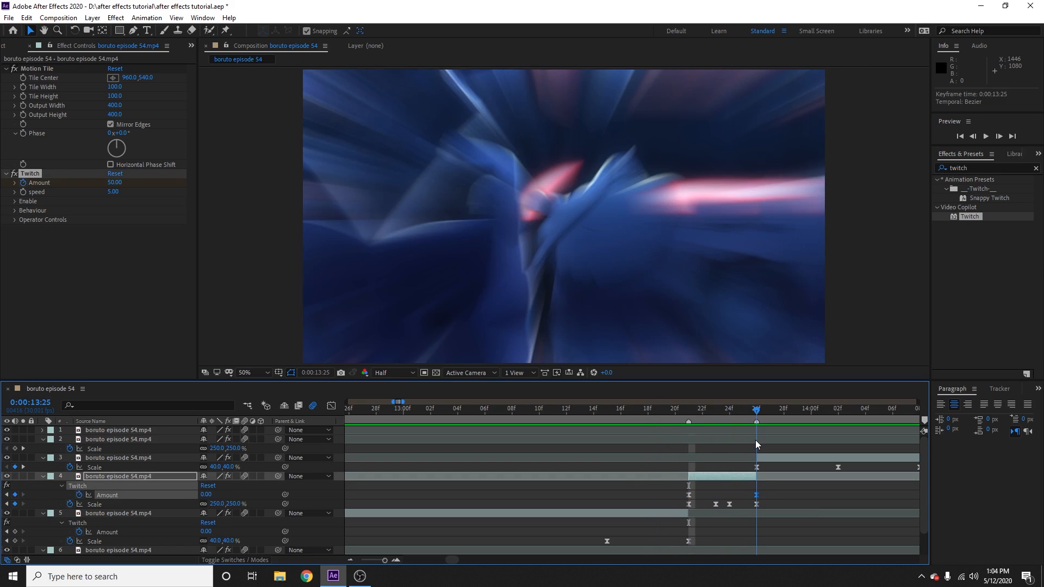
{"action": "left_click", "coordinate": [771, 457]}
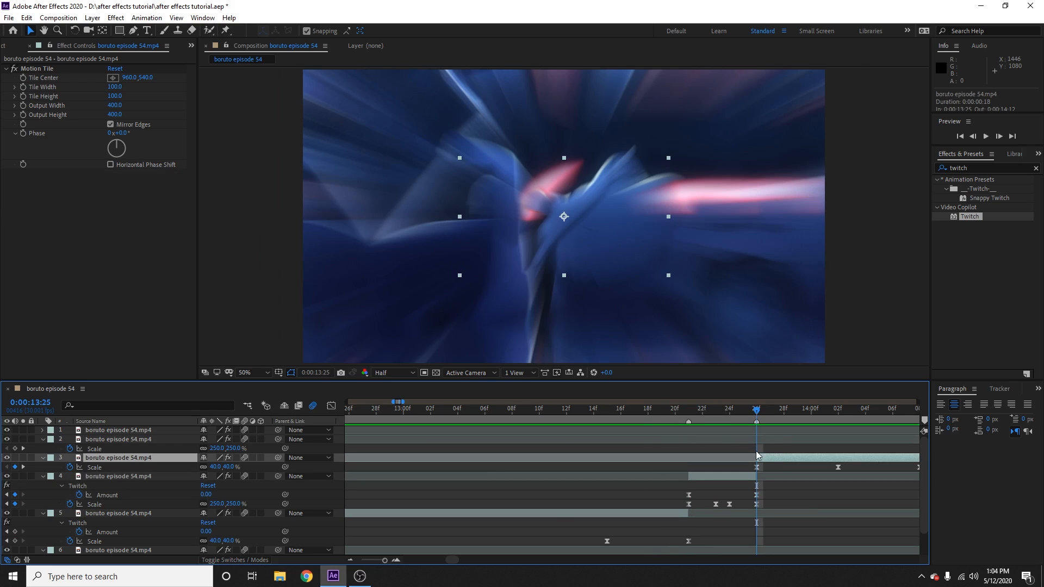
{"action": "key", "text": "ctrl+v"}
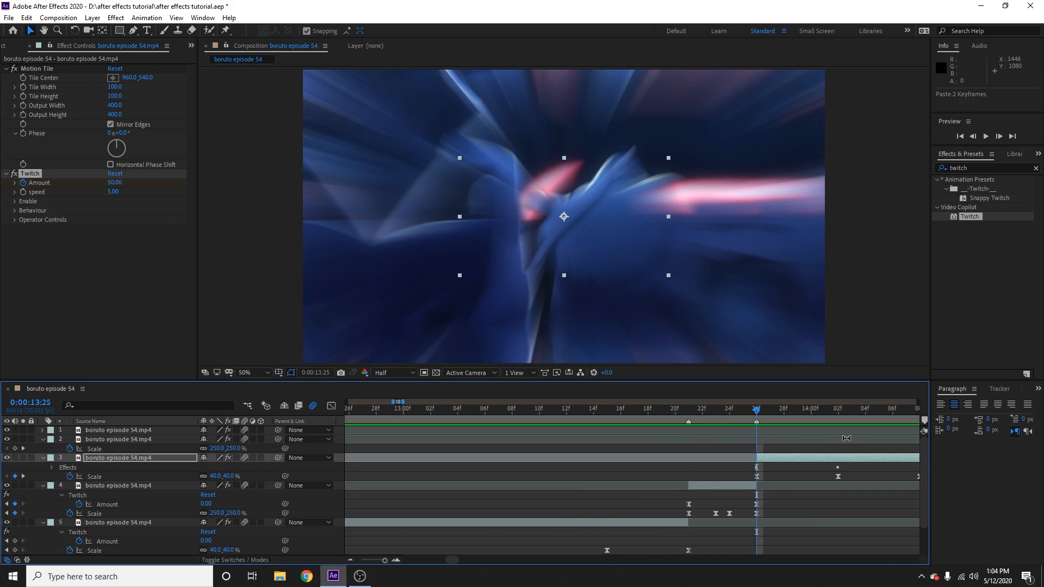
{"action": "key", "text": "u"}
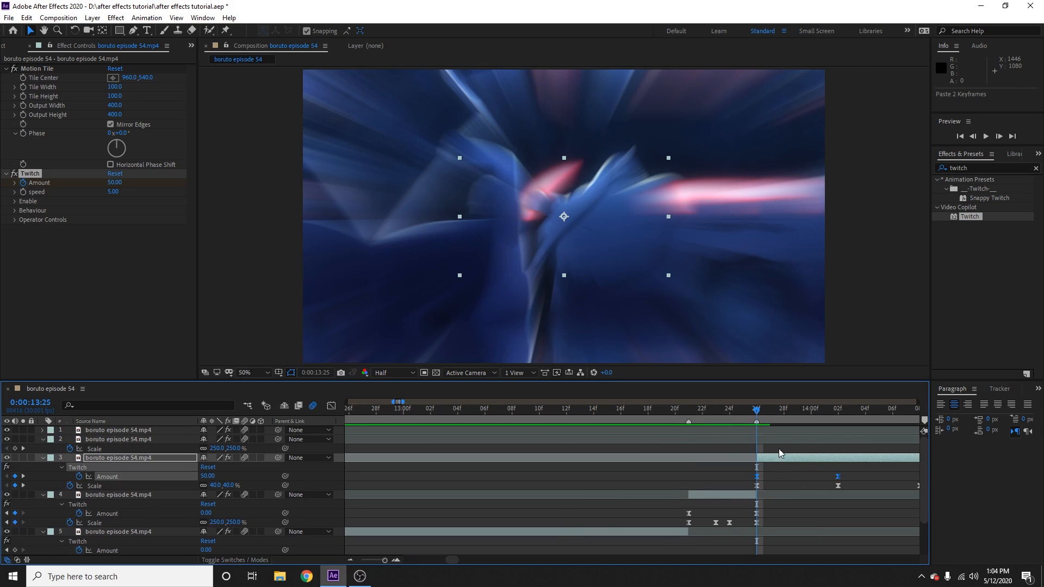
{"action": "left_click", "coordinate": [350, 559]}
{"action": "left_click", "coordinate": [395, 560]}
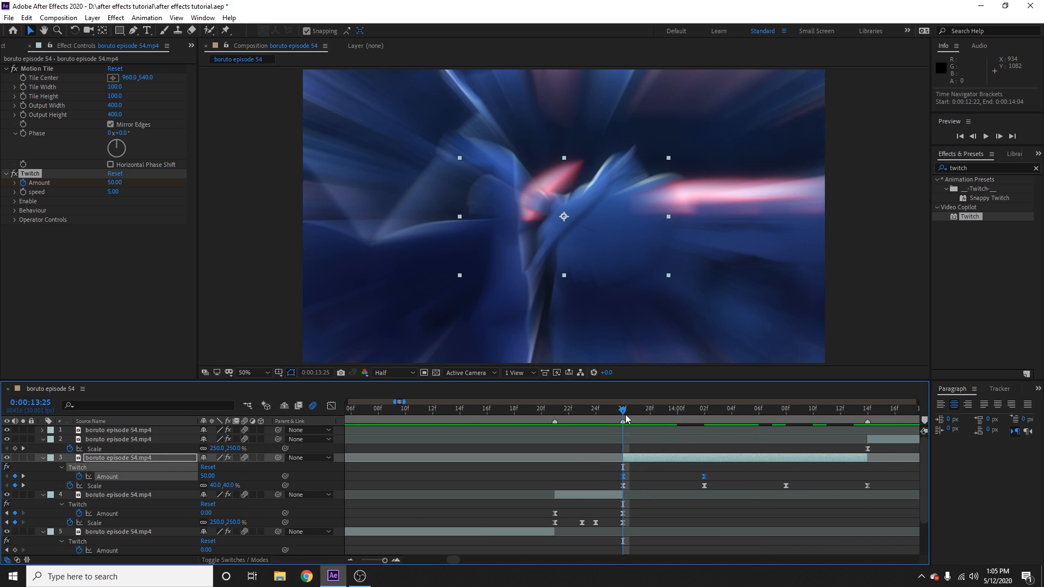
Compare layer 3 at 0:00:13:25 with Twitch on and off, and delete the pasted effect
{"action": "mouse_move", "coordinate": [625, 415]}
{"action": "left_mouse_down"}
{"action": "mouse_move", "coordinate": [703, 425]}
{"action": "mouse_move", "coordinate": [621, 431]}
{"action": "left_mouse_up"}
{"action": "mouse_move", "coordinate": [623, 418]}
{"action": "left_mouse_down"}
{"action": "mouse_move", "coordinate": [701, 425]}
{"action": "mouse_move", "coordinate": [620, 429]}
{"action": "left_mouse_up"}
{"action": "left_click", "coordinate": [15, 175]}
{"action": "left_click", "coordinate": [15, 175]}
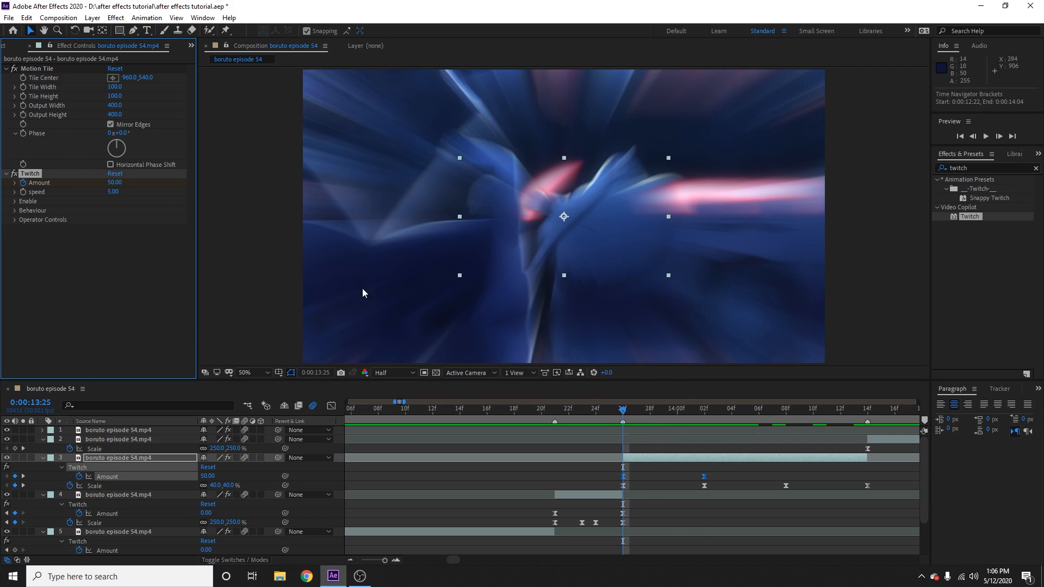
{"action": "left_click", "coordinate": [14, 174]}
{"action": "left_click", "coordinate": [15, 175]}
{"action": "left_click", "coordinate": [33, 176]}
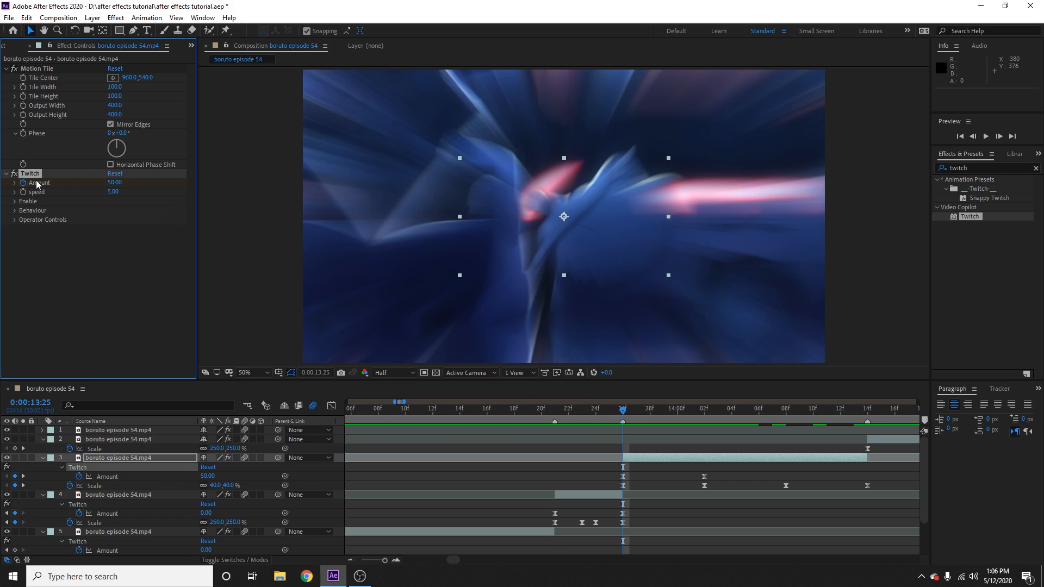
{"action": "key", "text": "Delete"}
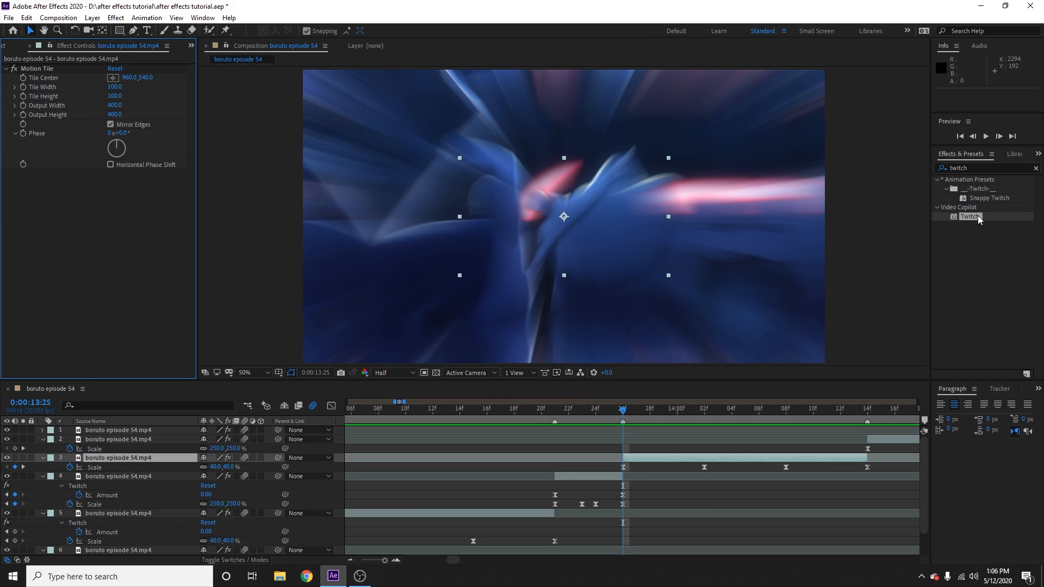
Apply a fresh Twitch effect to layer 3 with Amount 50 and the Slide operator enabled
{"action": "double_click", "coordinate": [969, 216]}
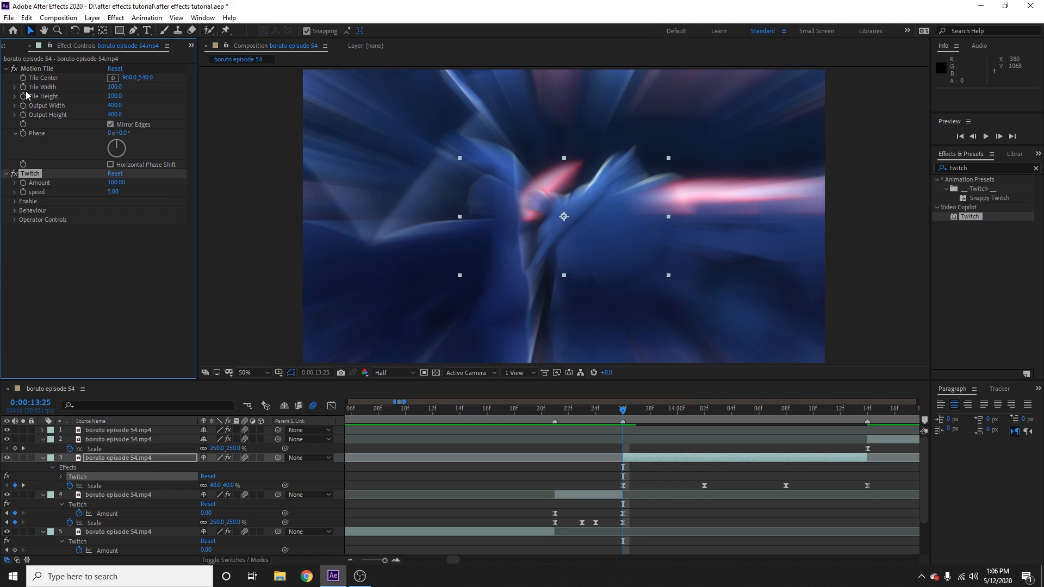
{"action": "left_click", "coordinate": [116, 182]}
{"action": "type", "text": "50"}
{"action": "key", "text": "Return"}
{"action": "left_click", "coordinate": [15, 201]}
{"action": "left_click", "coordinate": [109, 246]}
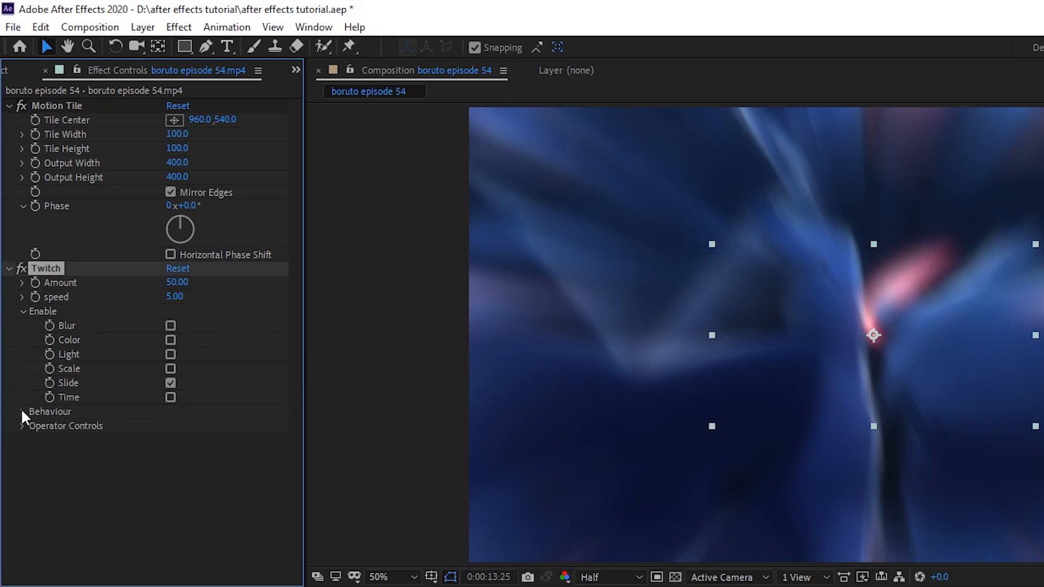
Expand the Behaviour and Slide operator controls of layer 3's Twitch effect and set Slide Amount to 70
{"action": "left_click", "coordinate": [22, 411]}
{"action": "left_click", "coordinate": [22, 512]}
{"action": "scroll", "coordinate": [39, 509], "scroll_direction": "down", "scroll_amount": 1}
{"action": "left_click", "coordinate": [36, 564]}
{"action": "scroll", "coordinate": [65, 538], "scroll_direction": "down", "scroll_amount": 3}
{"action": "left_click", "coordinate": [181, 464]}
{"action": "type", "text": "70"}
{"action": "key", "text": "Return"}
{"action": "key", "text": "Return"}
{"action": "key", "text": "Return"}
Set layer 3's Slide Twitches [sec] to 15 and Slide Tendency to 0.5
{"action": "left_click", "coordinate": [174, 478]}
{"action": "type", "text": "15"}
{"action": "key", "text": "Return"}
{"action": "left_click", "coordinate": [175, 521]}
{"action": "type", "text": "0.5"}
{"action": "key", "text": "Return"}
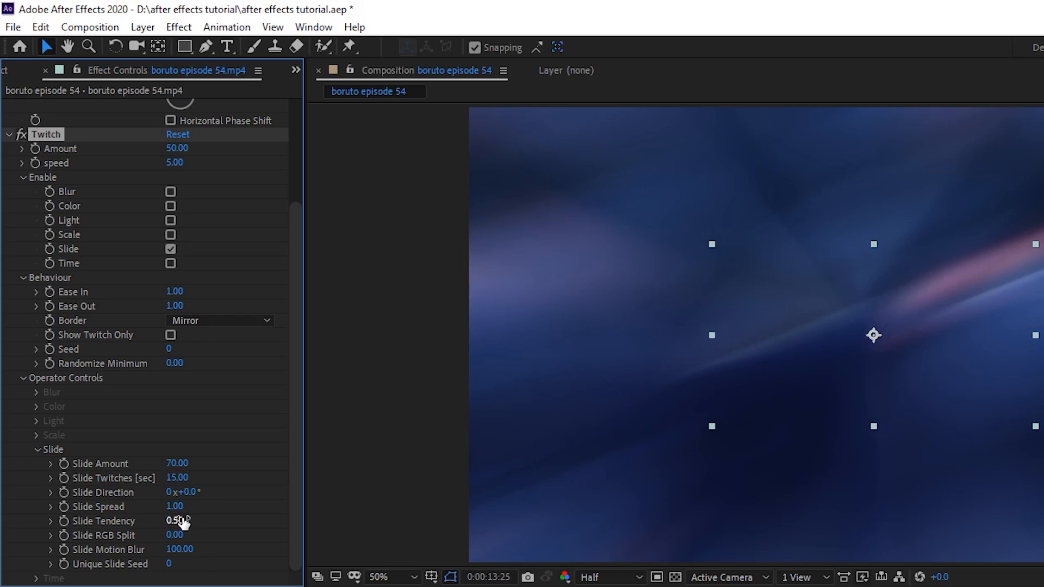
Set layer 3's Slide RGB Split to 4 and Unique Slide Seed to 20
{"action": "type", "text": "4"}
{"action": "key", "text": "Return"}
{"action": "left_click", "coordinate": [173, 564]}
{"action": "type", "text": "10"}
{"action": "key", "text": "Return"}
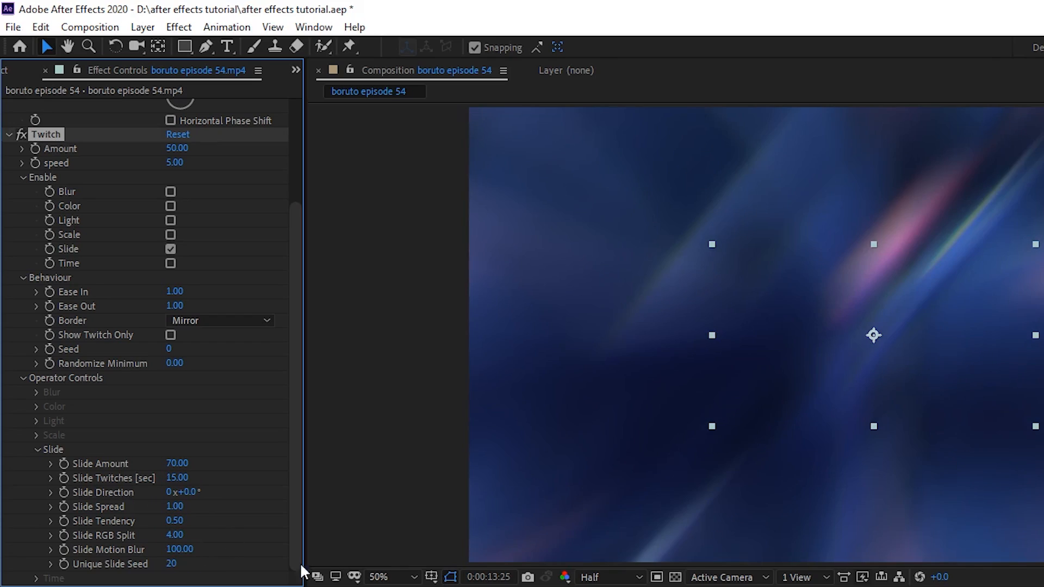
Keyframe layer 3's Twitch Amount at 0:00:13:25, go to 0:00:14:01 and reveal the layer's keyframed properties
{"action": "scroll", "coordinate": [180, 489], "scroll_direction": "up", "scroll_amount": 3}
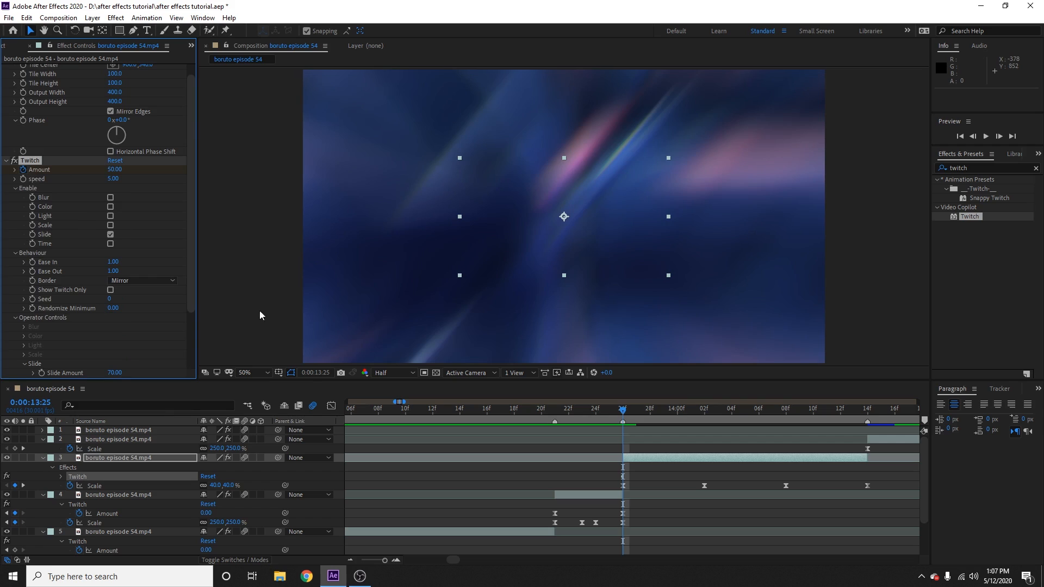
{"action": "left_click_drag", "start_coordinate": [632, 417], "coordinate": [705, 411]}
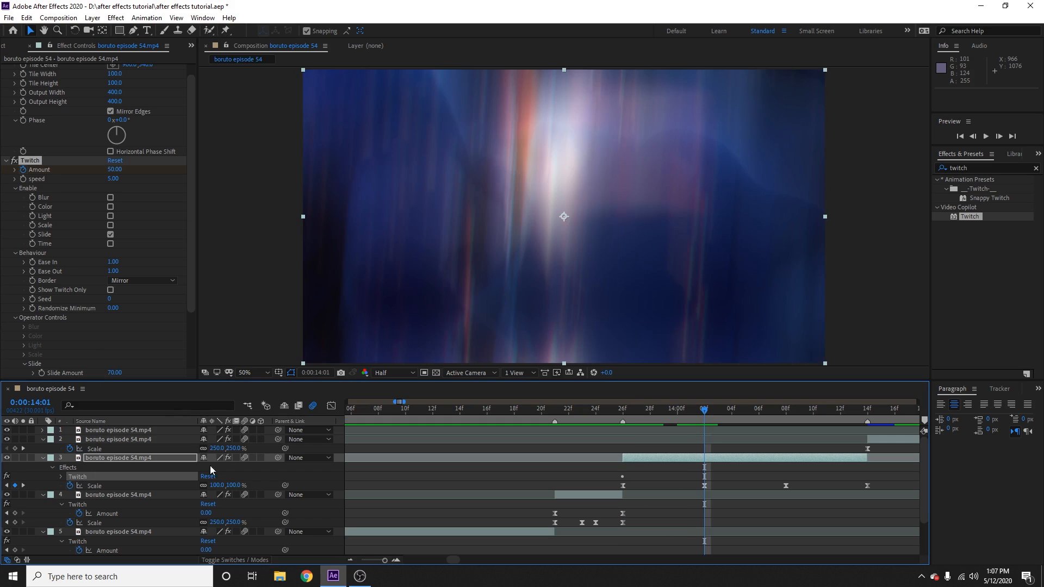
{"action": "left_click", "coordinate": [133, 458]}
{"action": "key", "text": "u"}
{"action": "key", "text": "u"}
{"action": "key", "text": "u"}
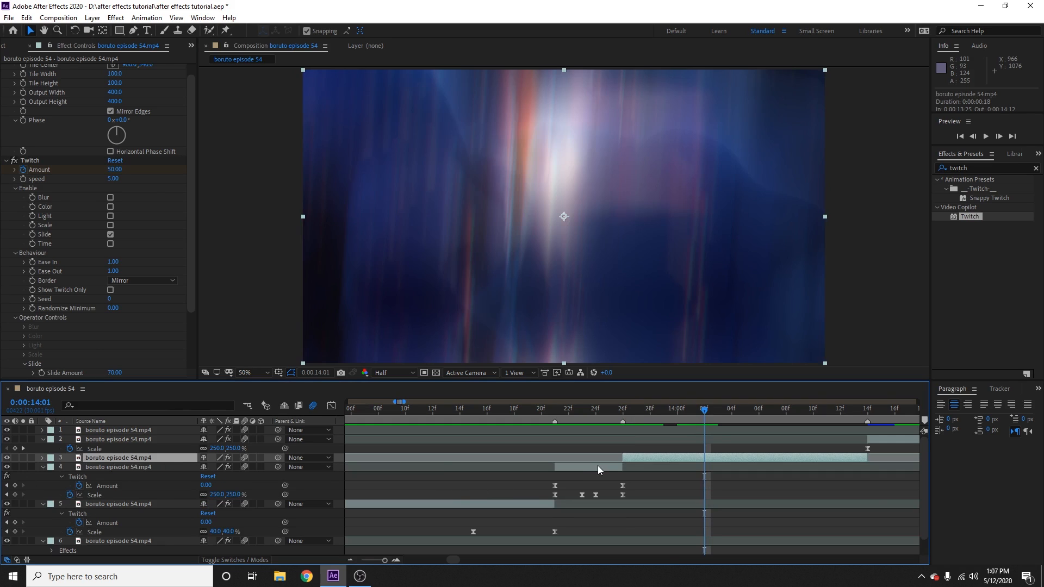
{"action": "key", "text": "u"}
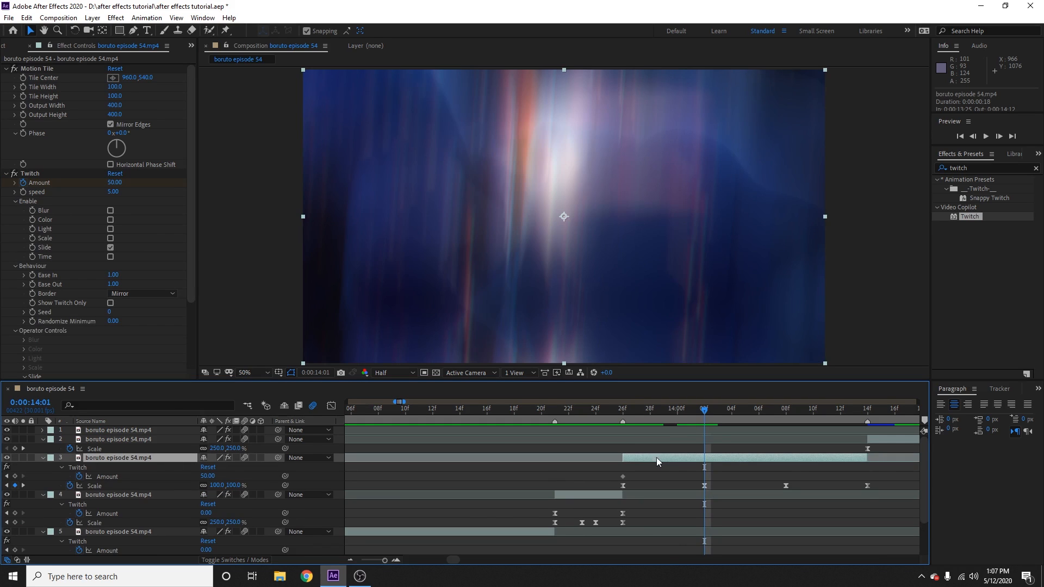
Add a Twitch Amount keyframe of 0 on layer 3 at 0:00:14:01 and ease both Amount keyframes
{"action": "left_click", "coordinate": [15, 477]}
{"action": "left_click", "coordinate": [208, 476]}
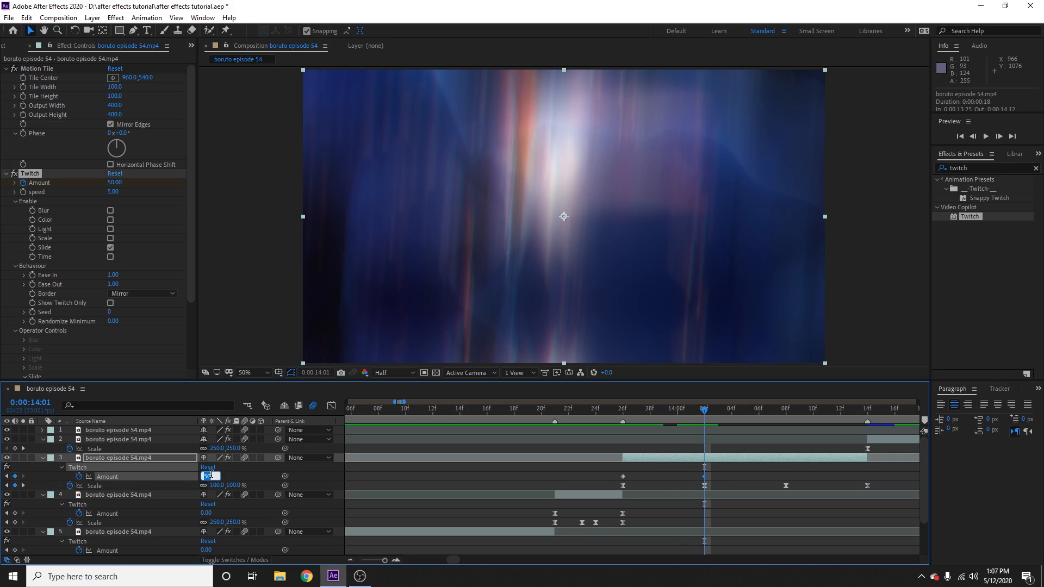
{"action": "type", "text": "0"}
{"action": "key", "text": "Return"}
{"action": "left_click_drag", "start_coordinate": [589, 475], "coordinate": [736, 479]}
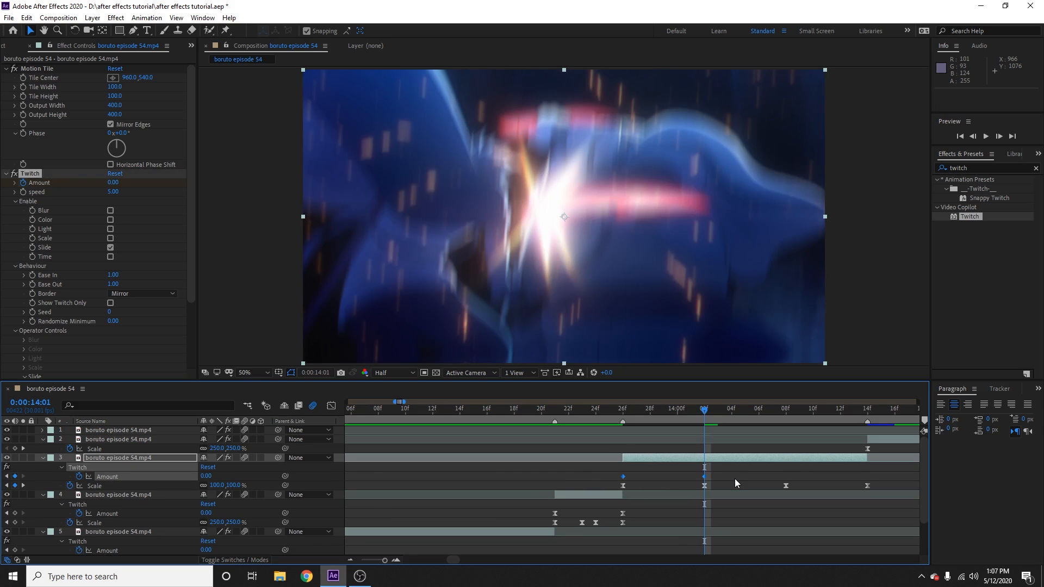
{"action": "left_click", "coordinate": [350, 561]}
{"action": "left_click_drag", "start_coordinate": [705, 412], "coordinate": [660, 434]}
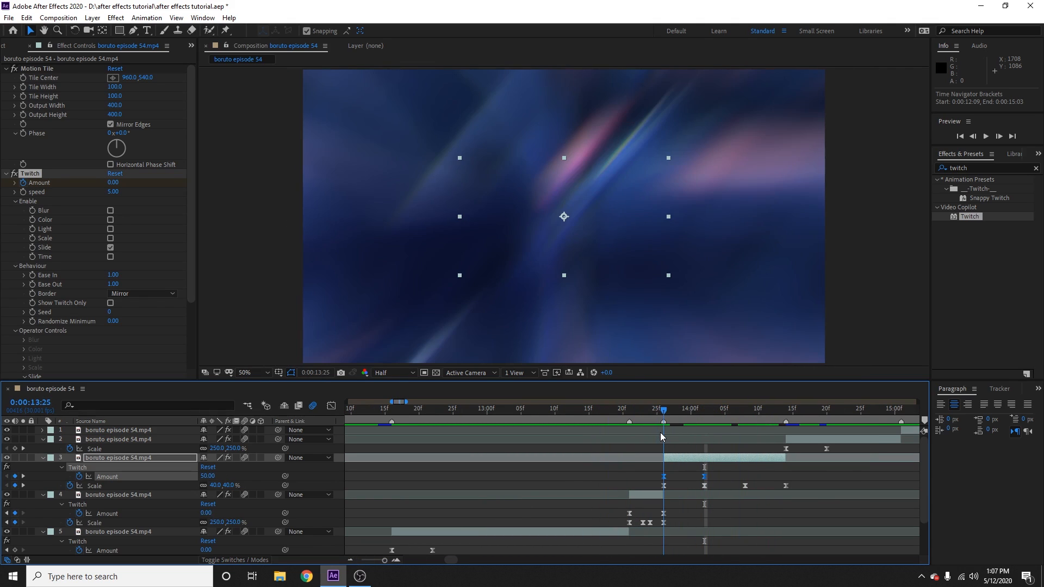
{"action": "left_click", "coordinate": [649, 469]}
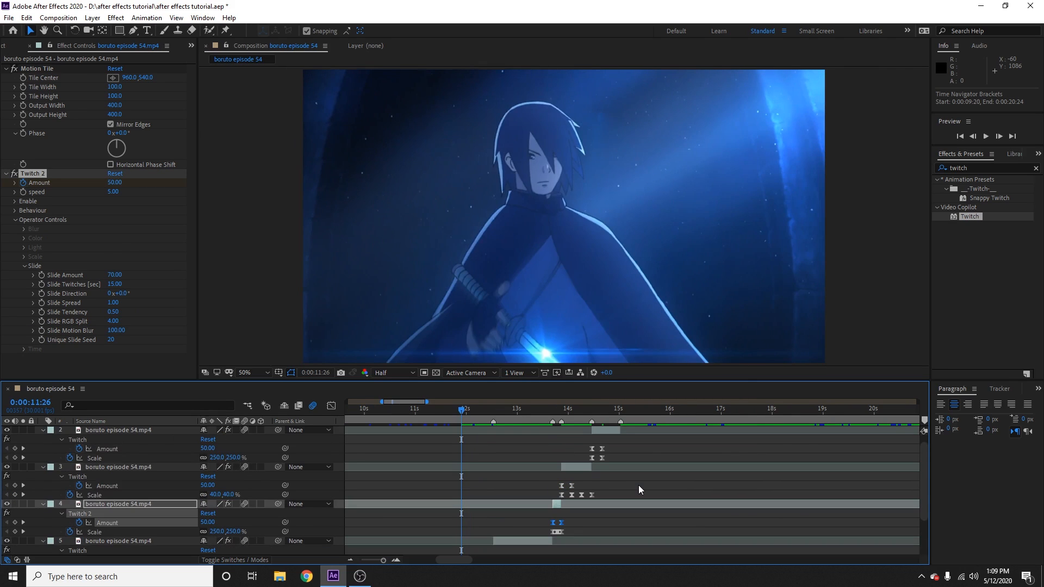
Play back the edit from 0:00:11:26 to review the twitch shakes across the cuts
{"action": "scroll", "coordinate": [664, 482], "scroll_direction": "down", "scroll_amount": 3}
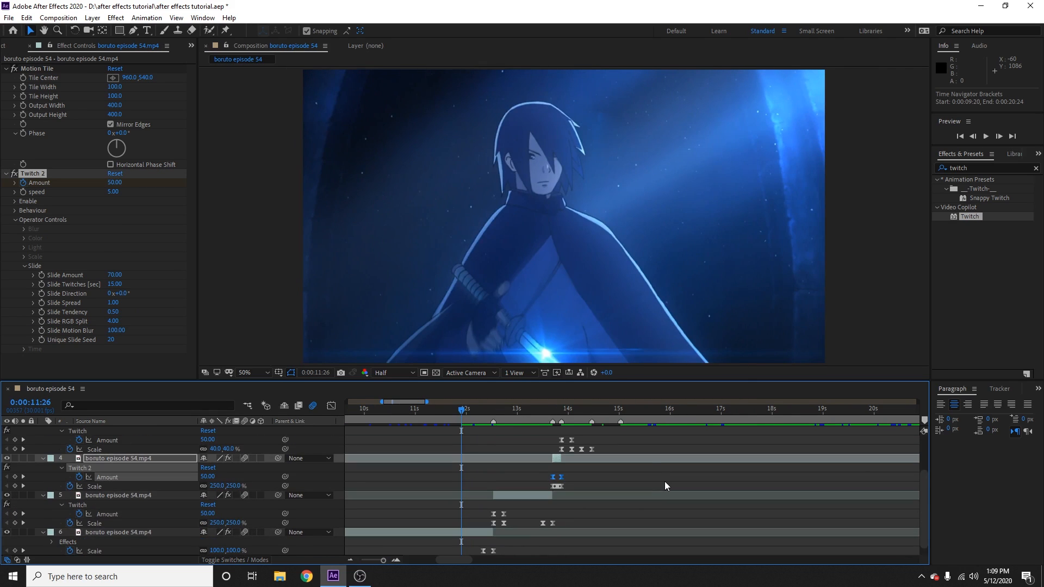
{"action": "key", "text": "space"}
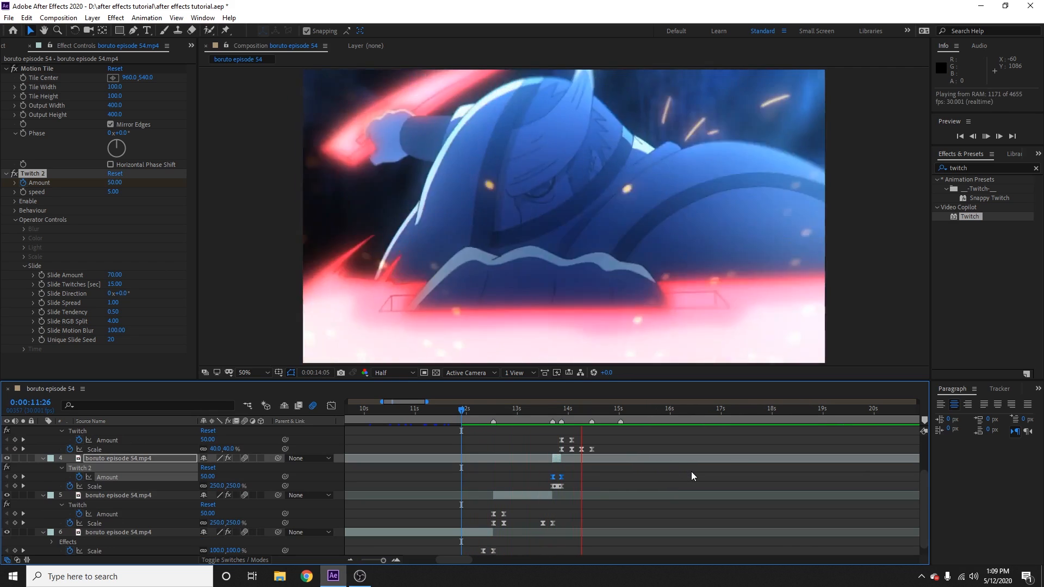
Try a Slide RGB Split of 0 on layer 5's Twitch effect at 0:00:12:15
{"action": "left_click_drag", "start_coordinate": [468, 412], "coordinate": [494, 414]}
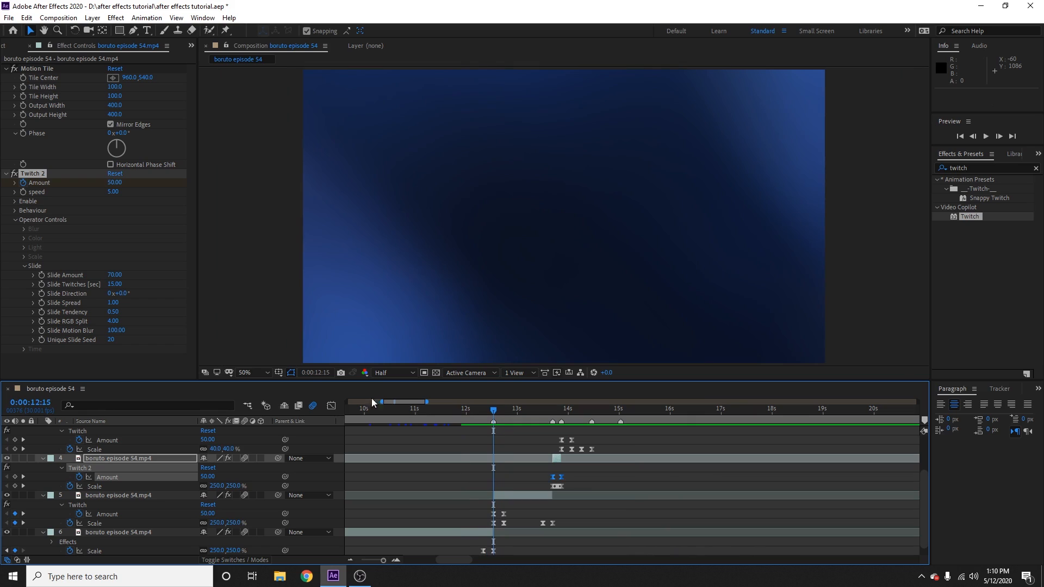
{"action": "left_click", "coordinate": [530, 497]}
{"action": "left_click", "coordinate": [117, 321]}
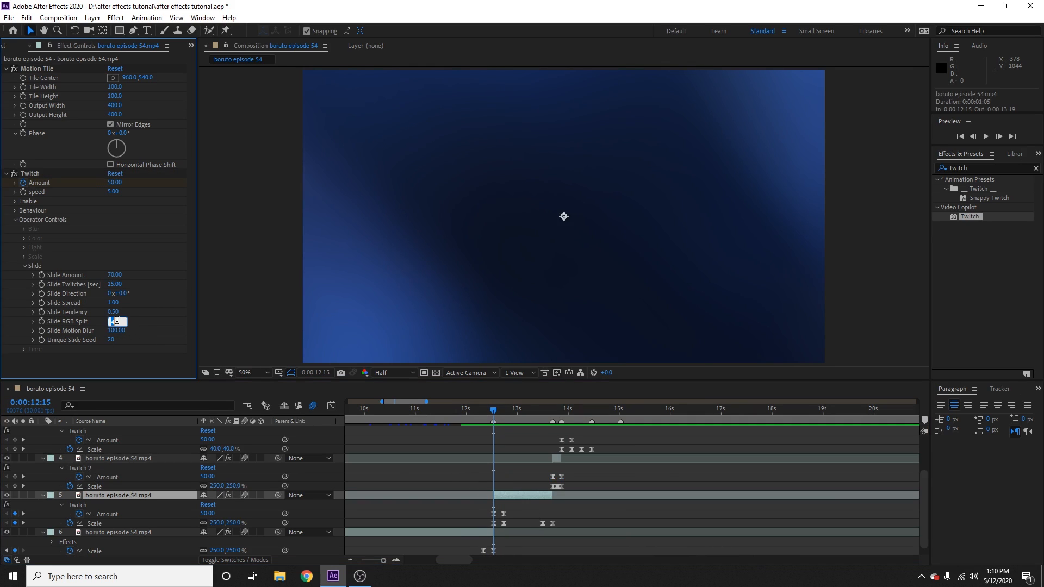
{"action": "type", "text": "0"}
{"action": "key", "text": "Return"}
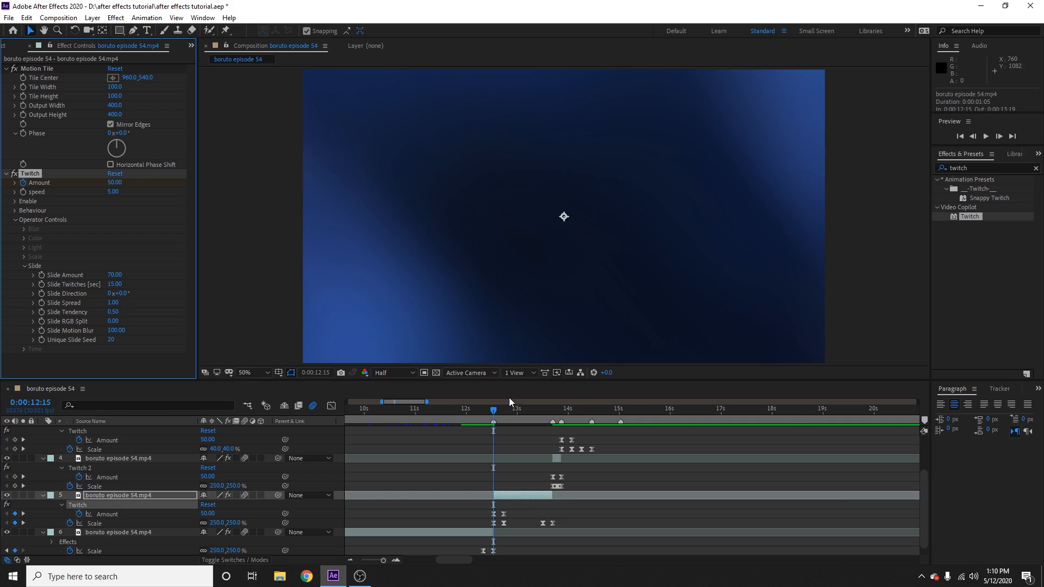
Play back layer 5's cut from 0:00:12:09 and restore its Slide RGB Split to 4
{"action": "left_click_drag", "start_coordinate": [494, 416], "coordinate": [484, 416]}
{"action": "key", "text": "space"}
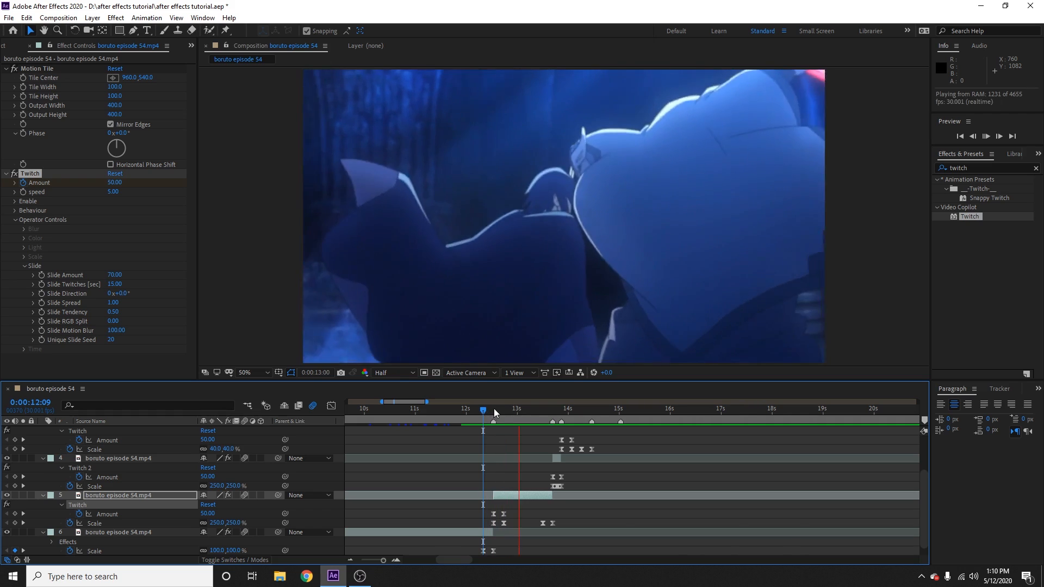
{"action": "left_click", "coordinate": [485, 412]}
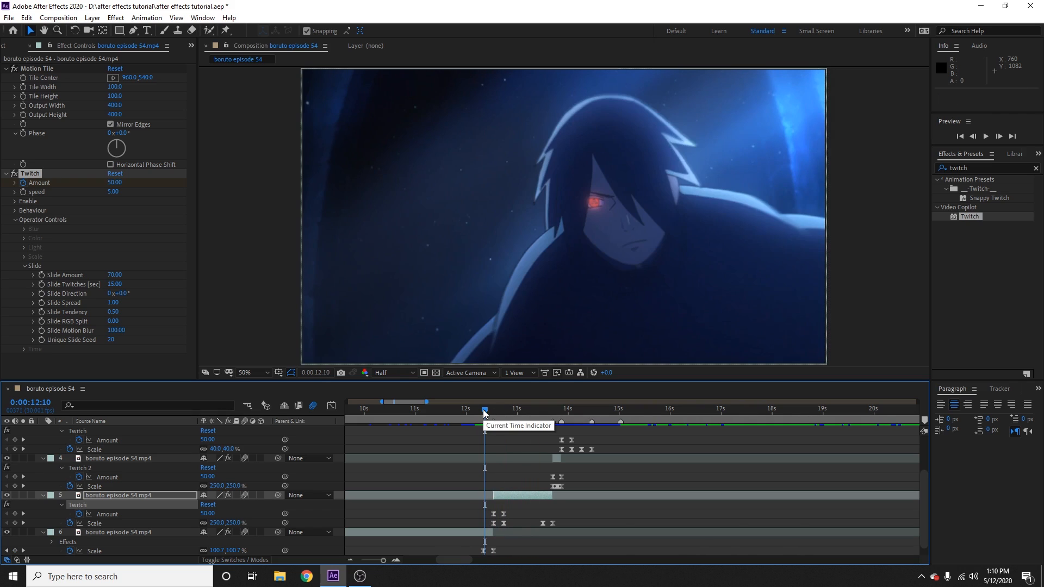
{"action": "left_click", "coordinate": [493, 424]}
{"action": "left_click_drag", "start_coordinate": [496, 419], "coordinate": [492, 413]}
{"action": "scroll", "coordinate": [424, 514], "scroll_direction": "down", "scroll_amount": 1}
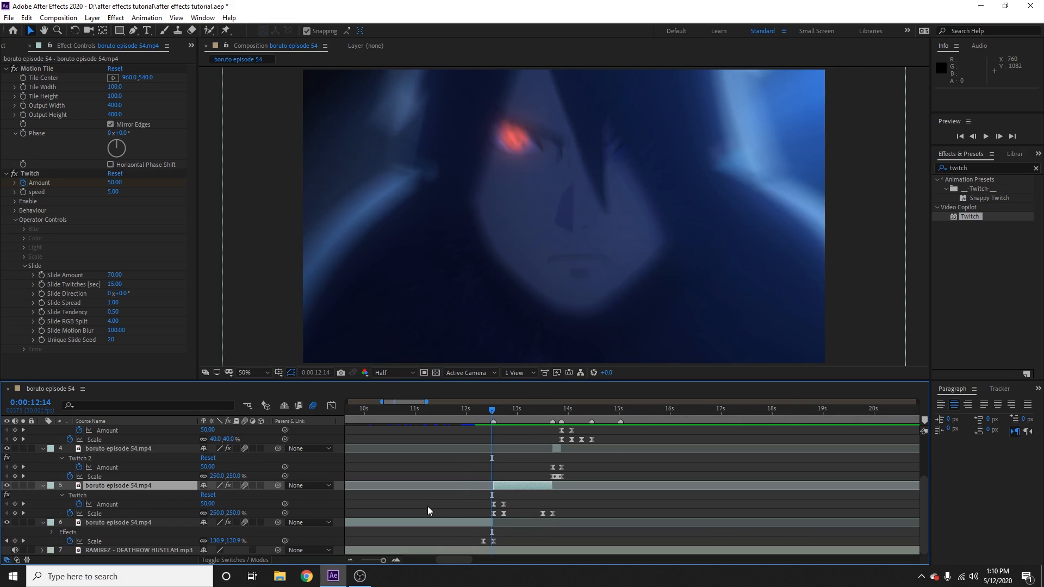
Create a black 1920 x 1080 solid named "crop" above the topmost clip layer
{"action": "scroll", "coordinate": [643, 513], "scroll_direction": "up", "scroll_amount": 4}
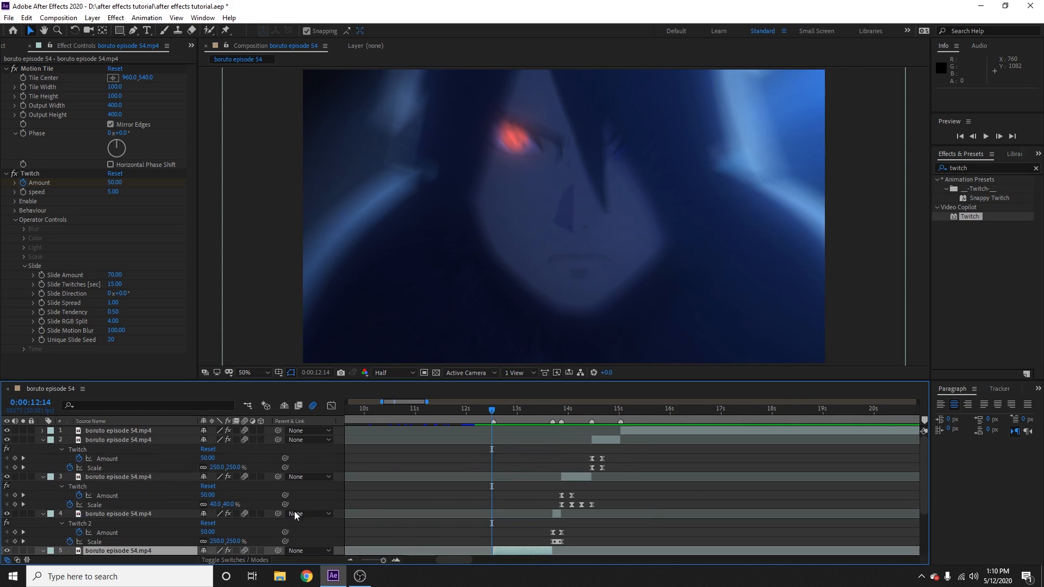
{"action": "left_click", "coordinate": [338, 429]}
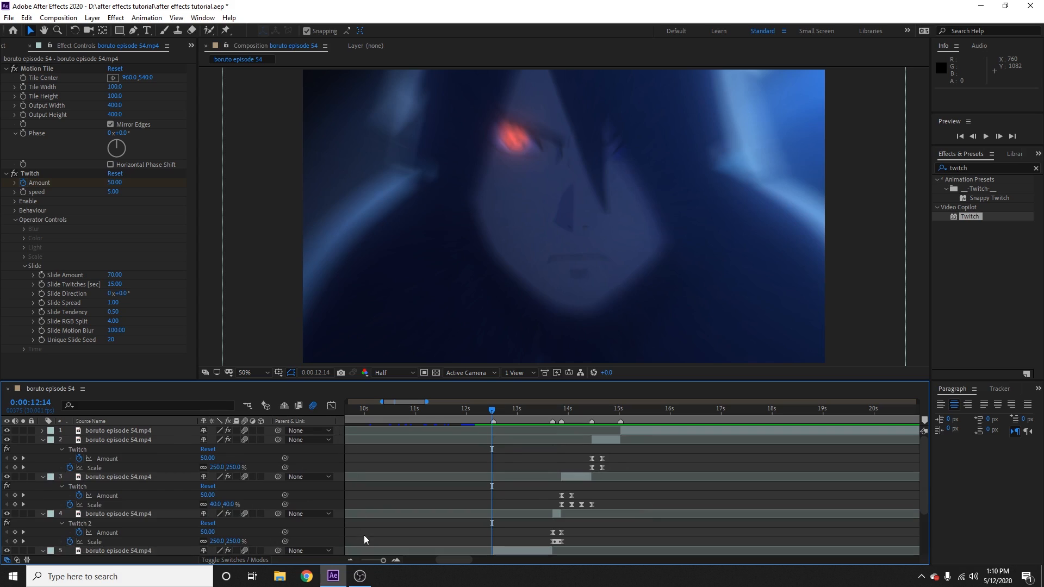
{"action": "left_click", "coordinate": [639, 434]}
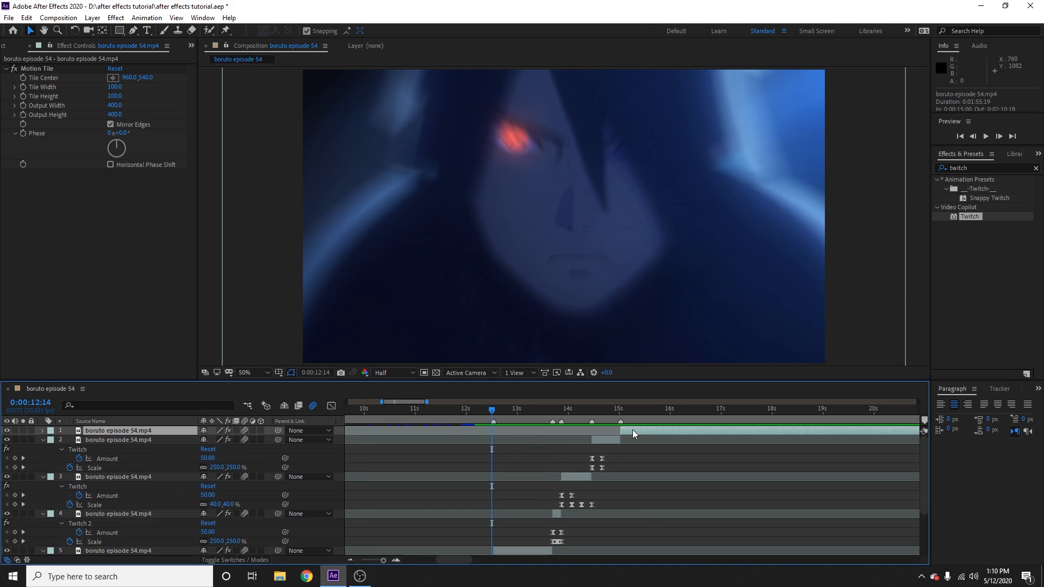
{"action": "right_click", "coordinate": [341, 436]}
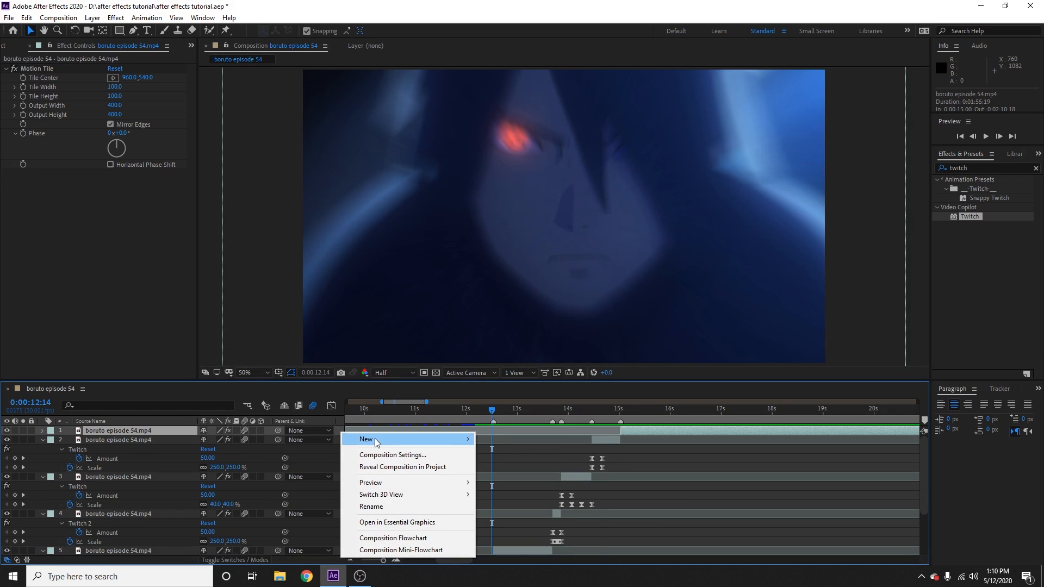
{"action": "mouse_move", "coordinate": [383, 441]}
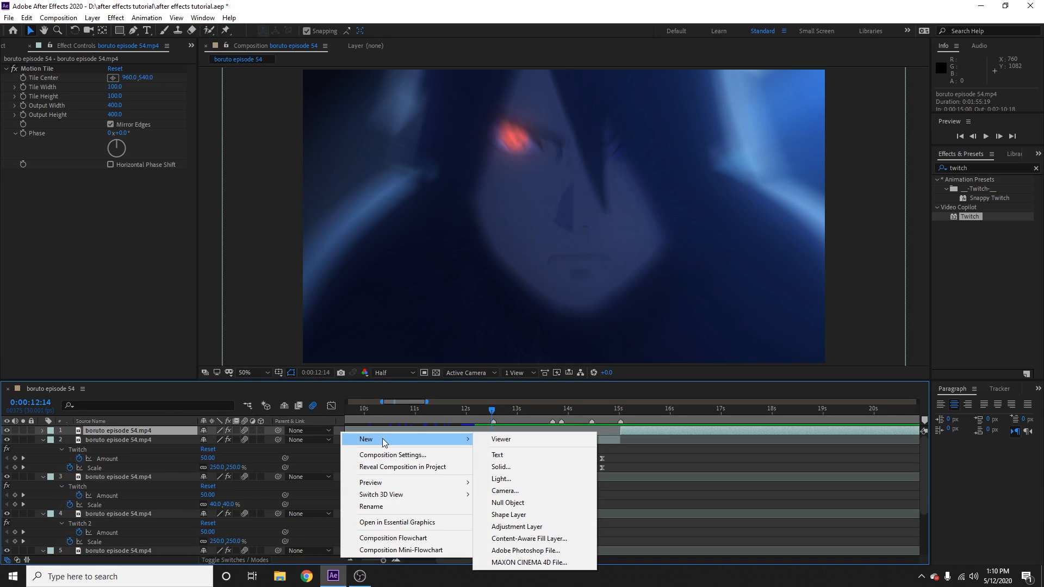
{"action": "left_click", "coordinate": [520, 468]}
{"action": "type", "text": "crop"}
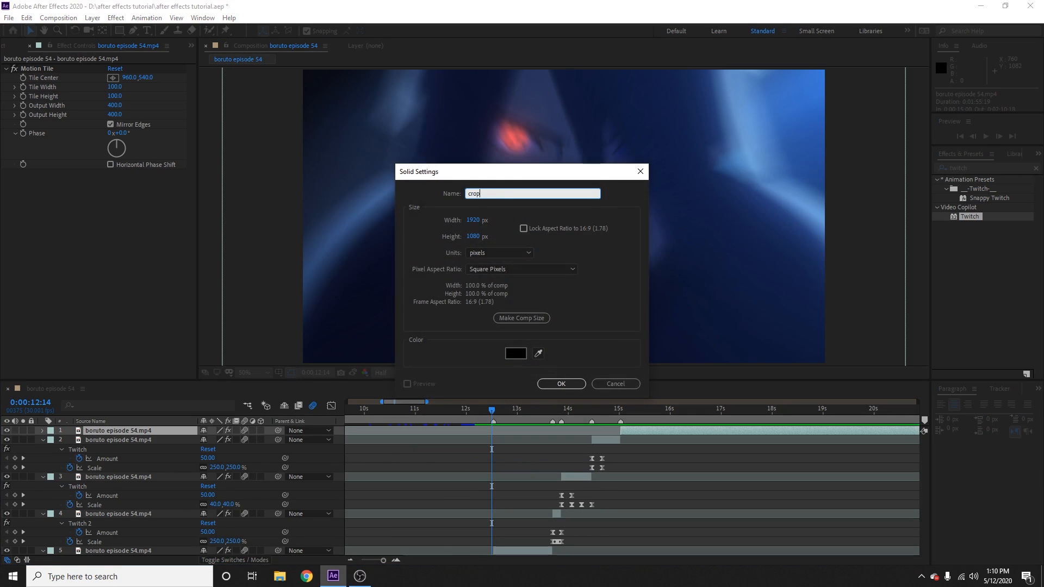
{"action": "key", "text": "Return"}
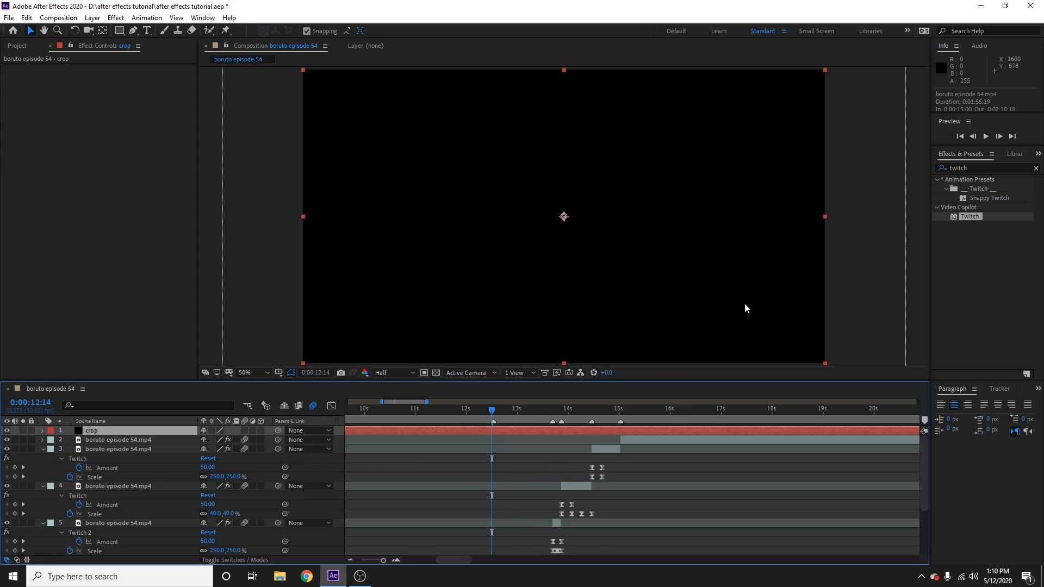
Search the effects for "jaws" and apply CC Jaws to the crop solid
{"action": "left_click", "coordinate": [1036, 169]}
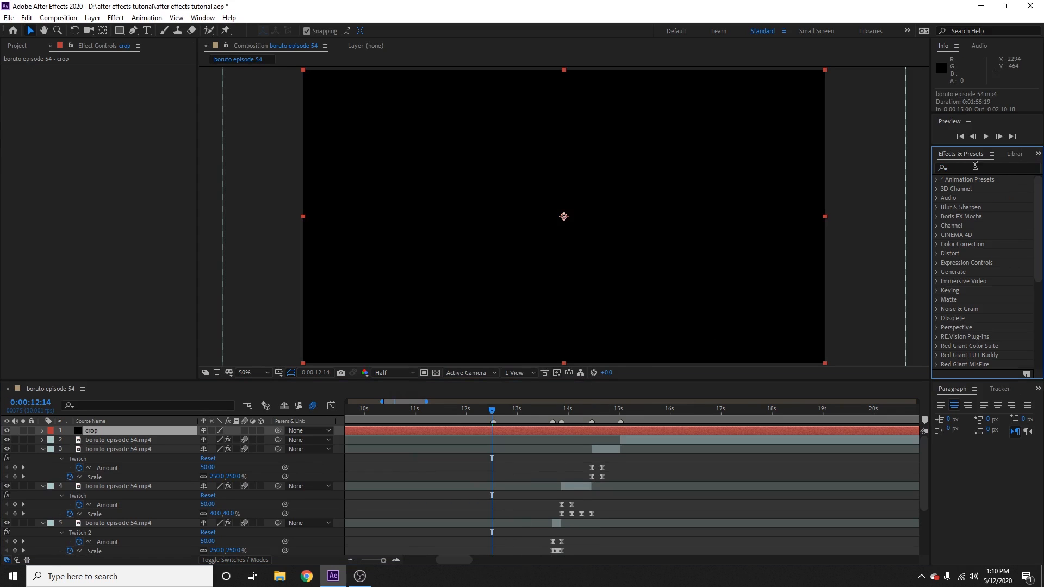
{"action": "left_click", "coordinate": [974, 167]}
{"action": "type", "text": "jaws"}
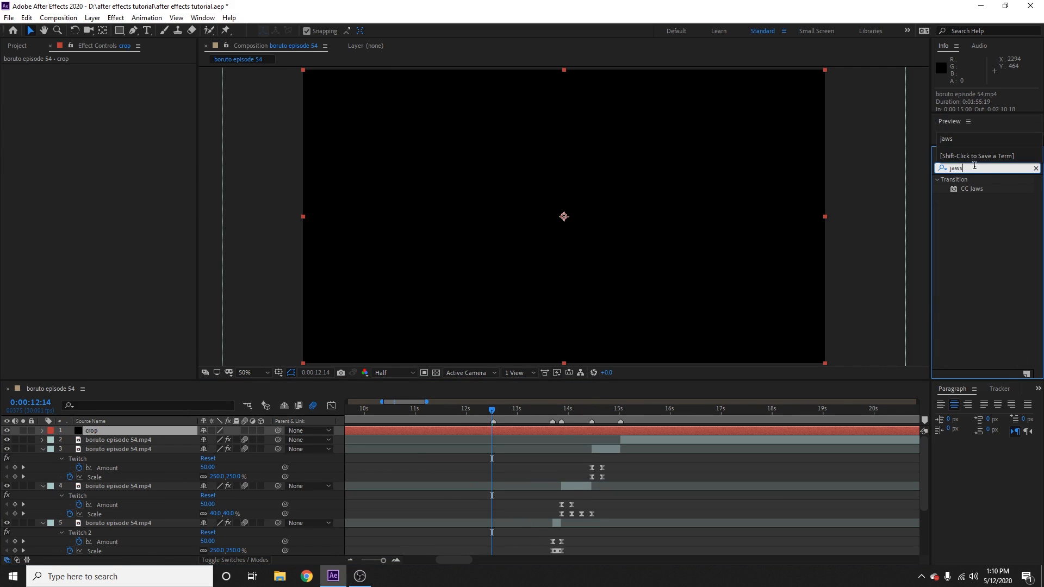
{"action": "left_click_drag", "start_coordinate": [981, 194], "coordinate": [472, 432]}
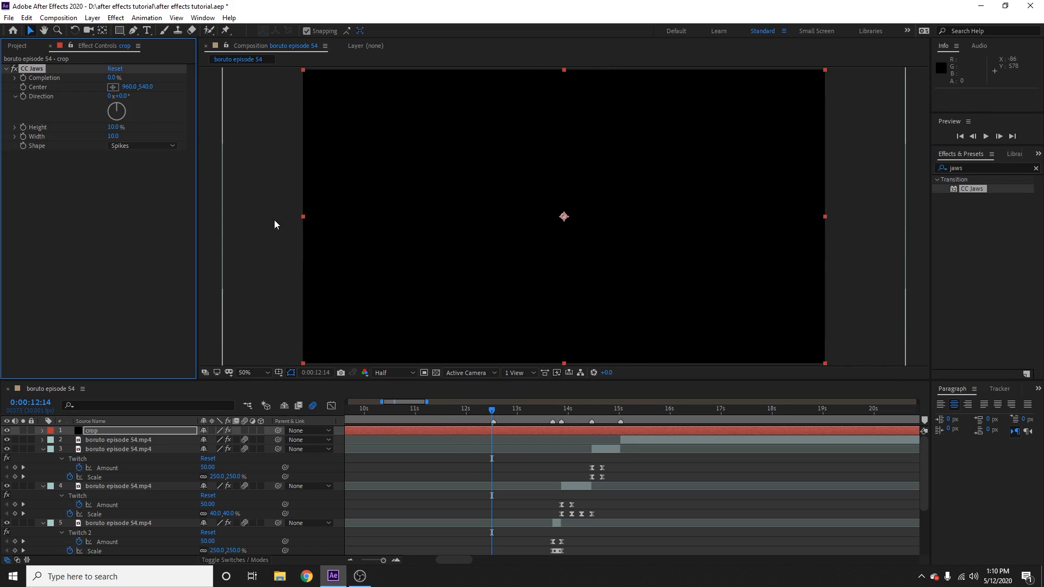
Set CC Jaws on the crop solid to Completion 80%, Width 25 and Height 0% to form letterbox bars
{"action": "left_click", "coordinate": [114, 79]}
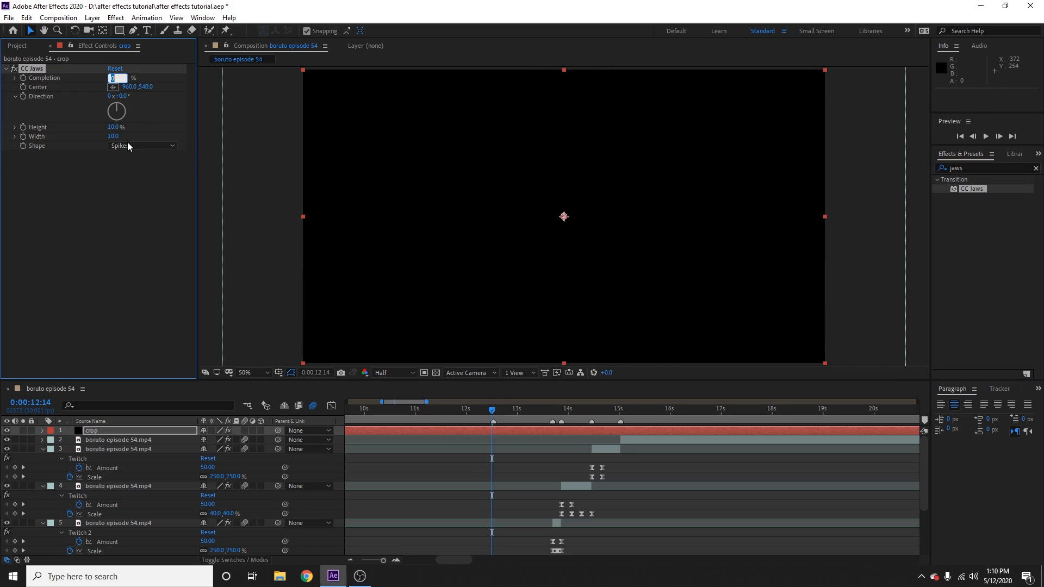
{"action": "type", "text": "80"}
{"action": "key", "text": "Return"}
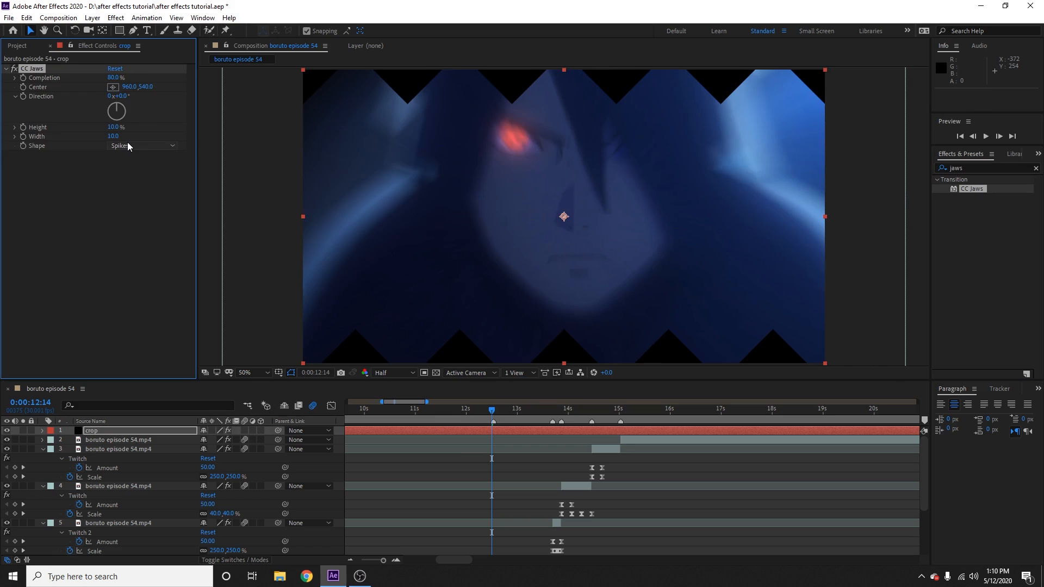
{"action": "left_click", "coordinate": [114, 136]}
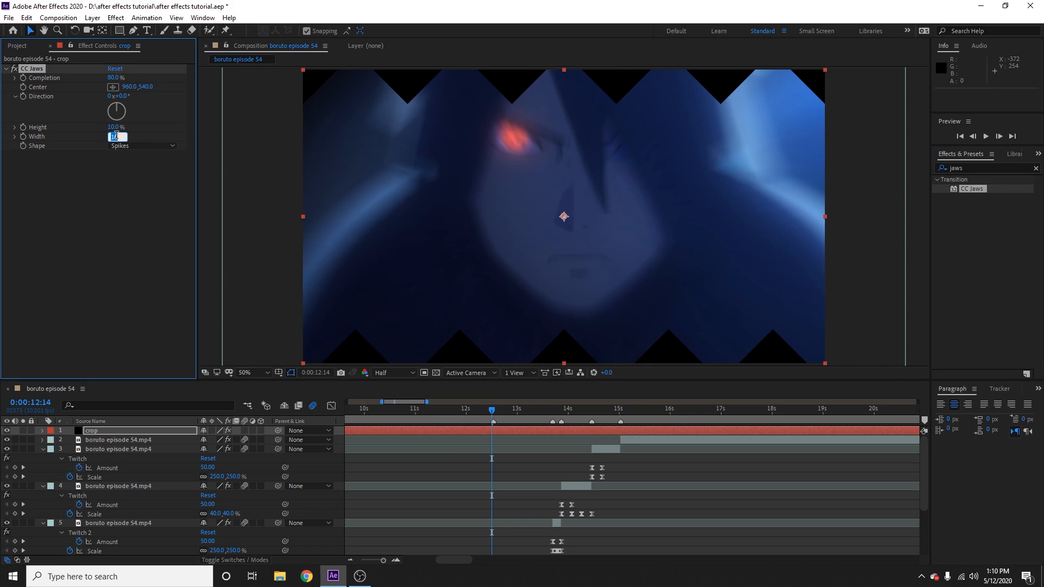
{"action": "type", "text": "25"}
{"action": "key", "text": "Return"}
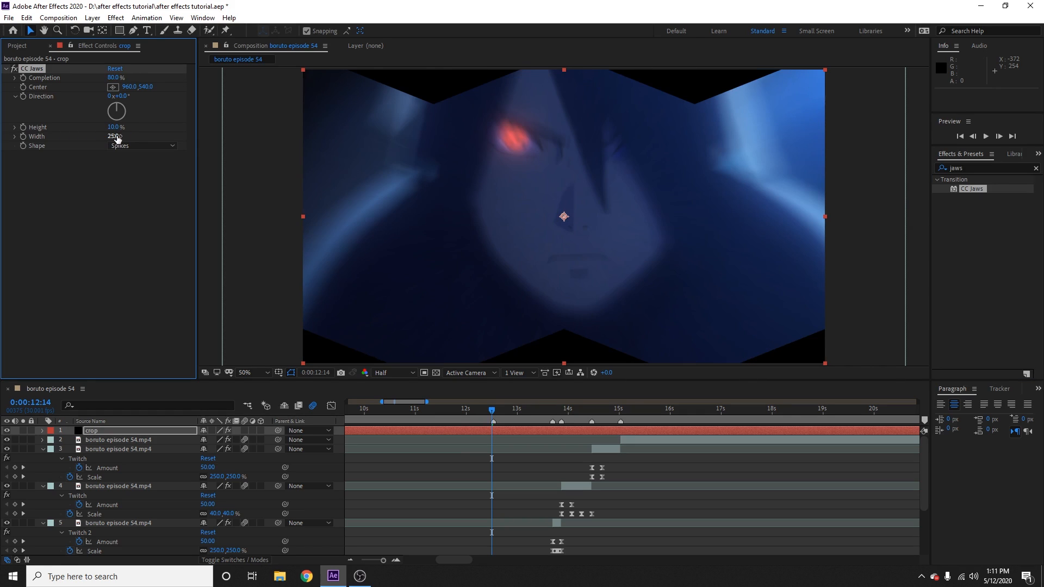
{"action": "left_click", "coordinate": [112, 127]}
{"action": "type", "text": "0"}
{"action": "key", "text": "Return"}
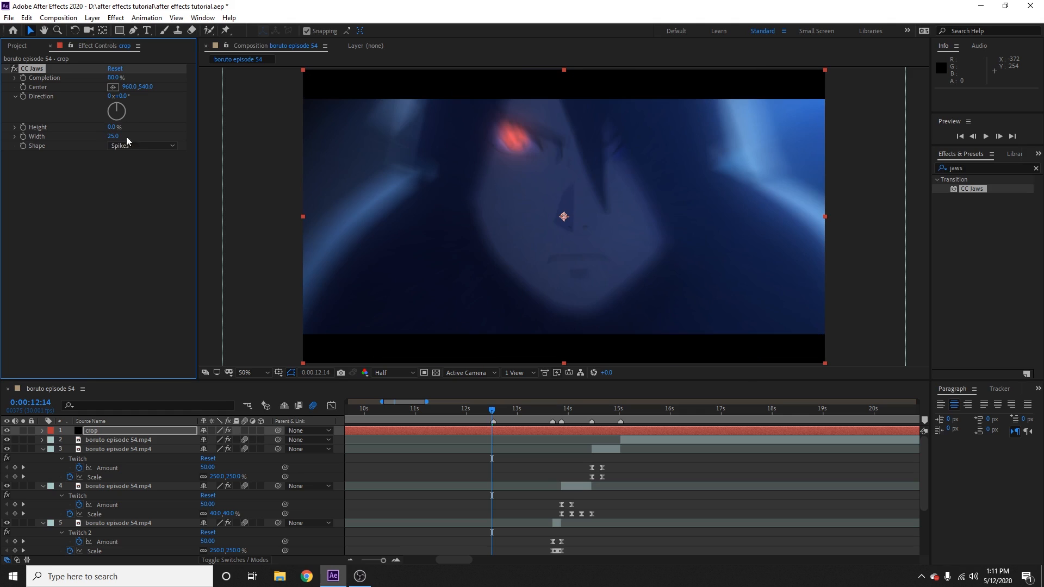
Play back the edit with the letterbox bars from 0:00:10:08
{"action": "left_click_drag", "start_coordinate": [491, 411], "coordinate": [347, 429]}
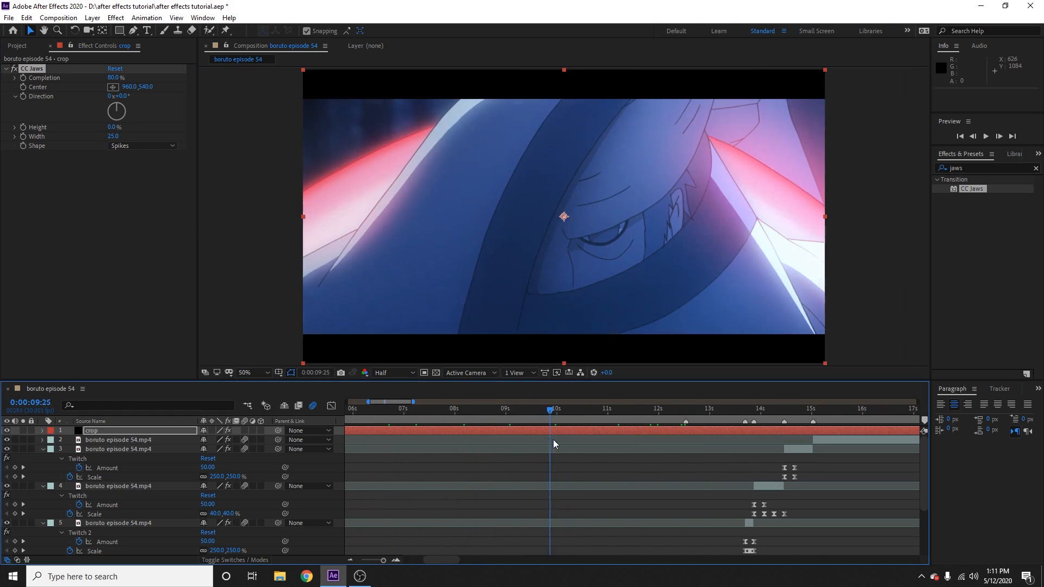
{"action": "left_click_drag", "start_coordinate": [554, 444], "coordinate": [571, 443]}
{"action": "key", "text": "space"}
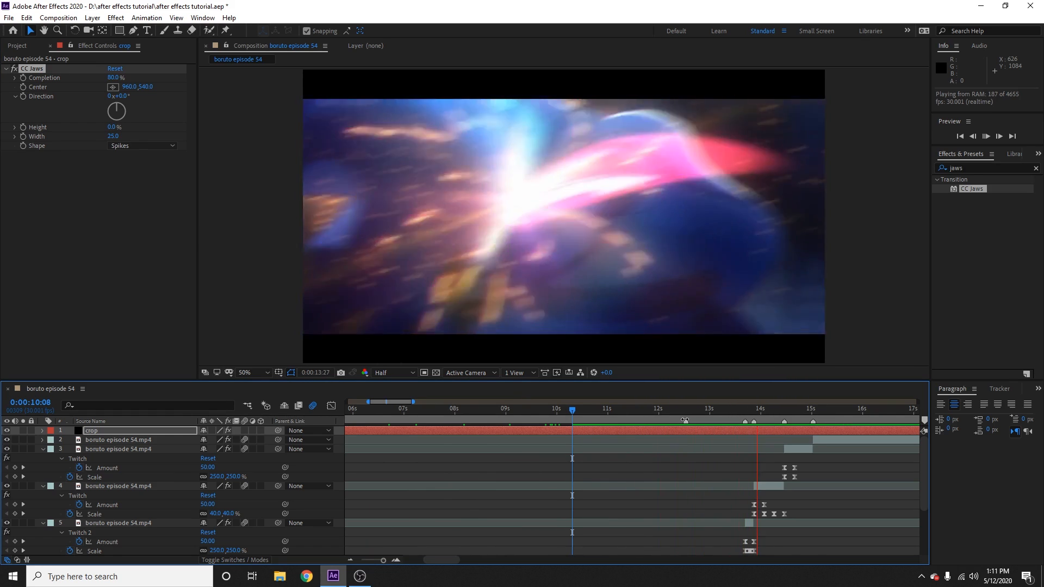
Stop the playback and add an adjustment layer named "color correction" above the crop solid
{"action": "key", "text": "space"}
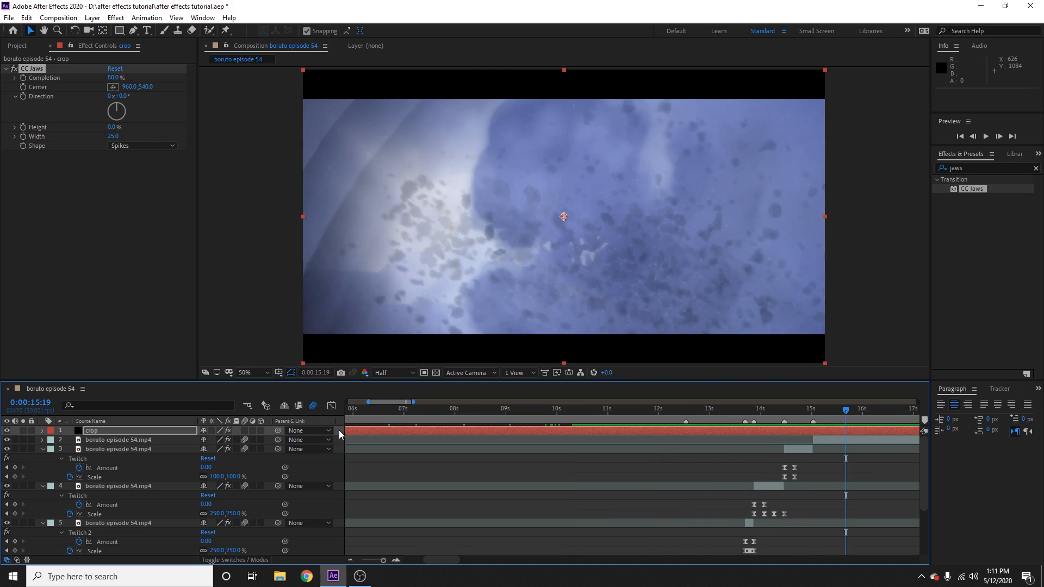
{"action": "left_click", "coordinate": [364, 430]}
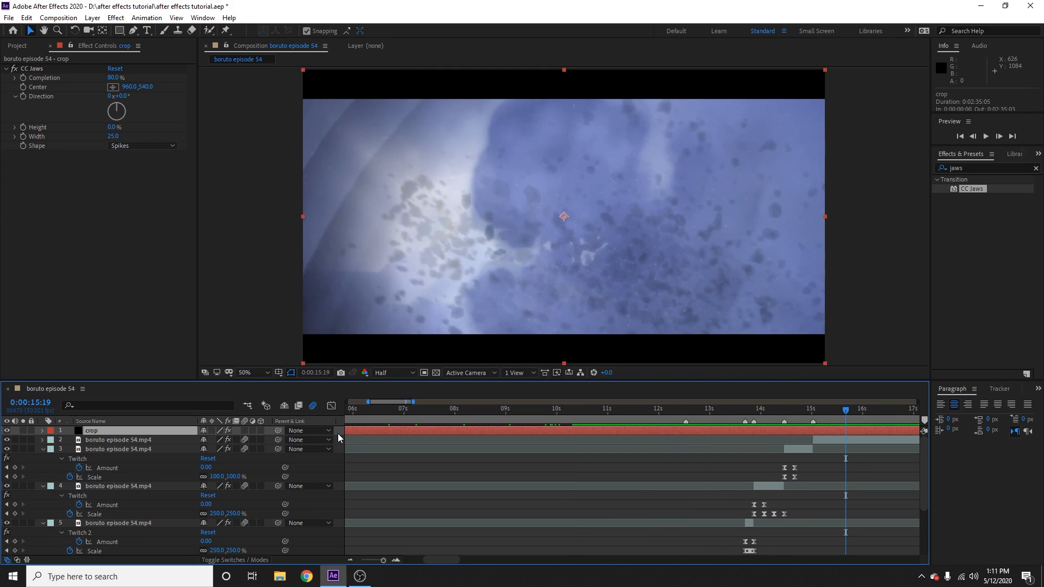
{"action": "right_click", "coordinate": [337, 433]}
{"action": "mouse_move", "coordinate": [401, 446]}
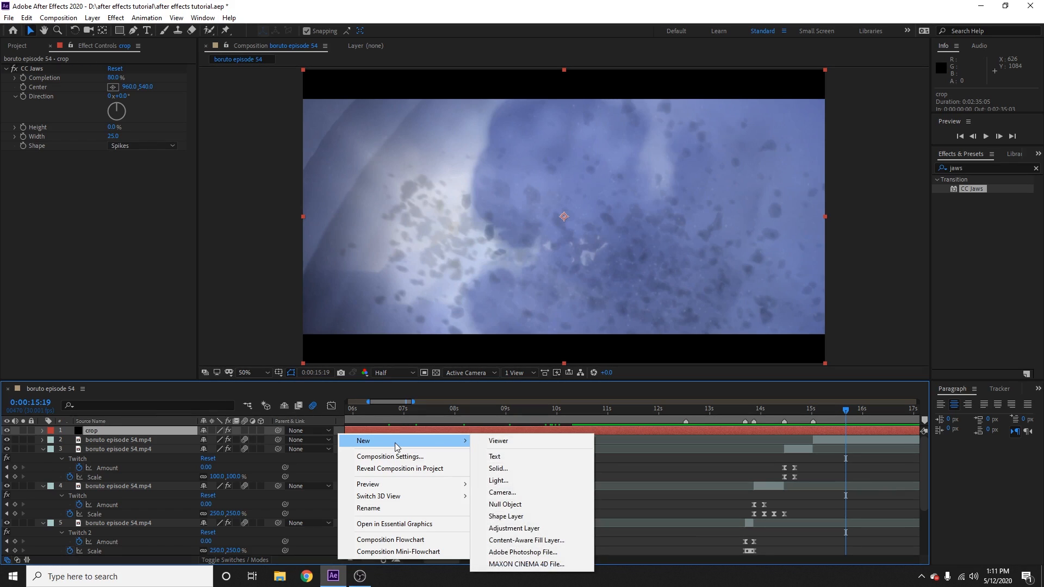
{"action": "left_click", "coordinate": [525, 529]}
{"action": "right_click", "coordinate": [158, 430]}
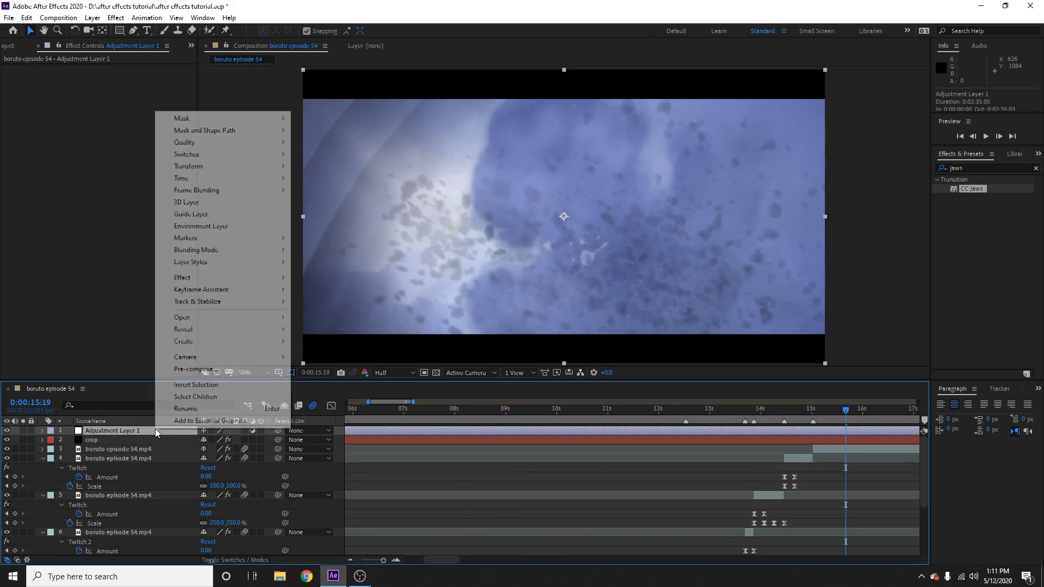
{"action": "left_click", "coordinate": [185, 408]}
{"action": "type", "text": "co"}
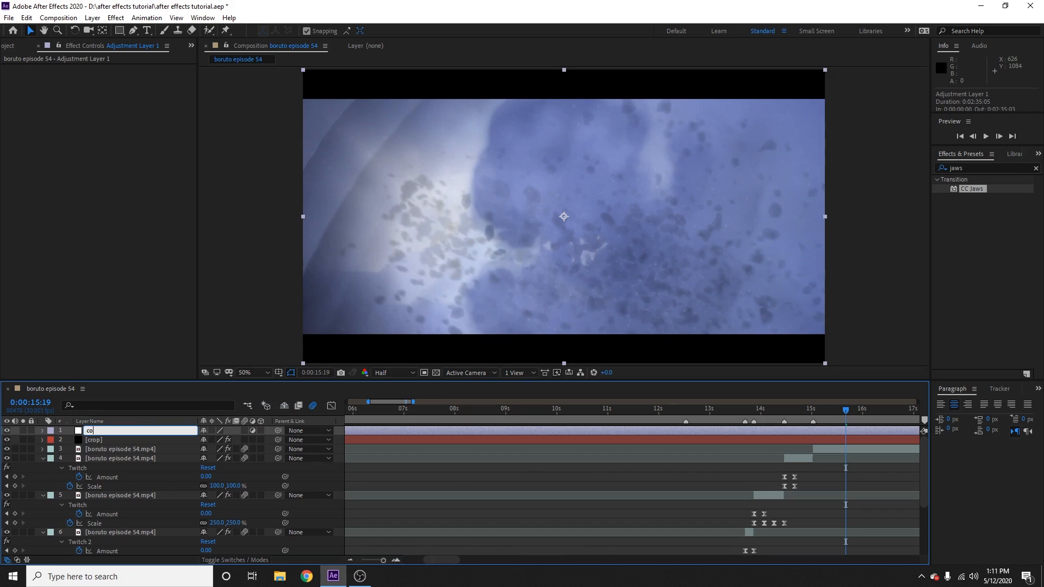
{"action": "type", "text": "lor correction"}
{"action": "key", "text": "Return"}
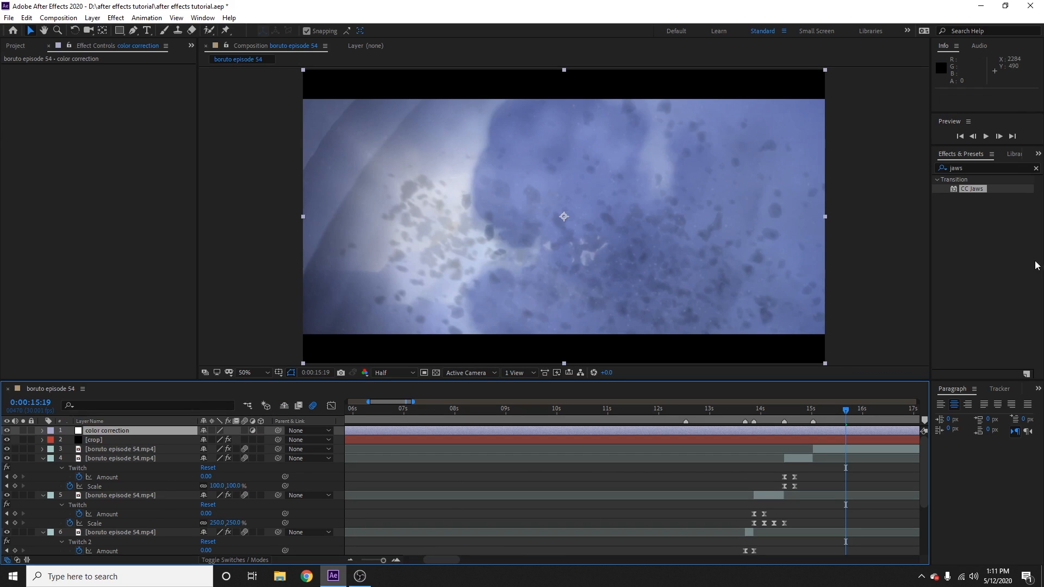
Search the effects for "curves" and apply the Color Correction Curves effect to the color correction layer
{"action": "left_click", "coordinate": [1037, 171]}
{"action": "left_click", "coordinate": [977, 167]}
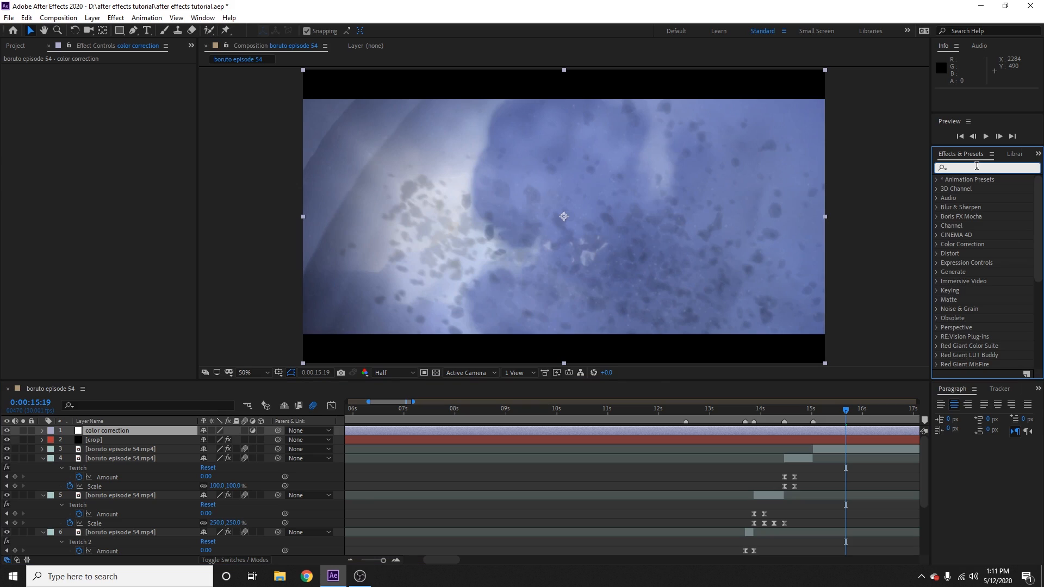
{"action": "type", "text": "curves"}
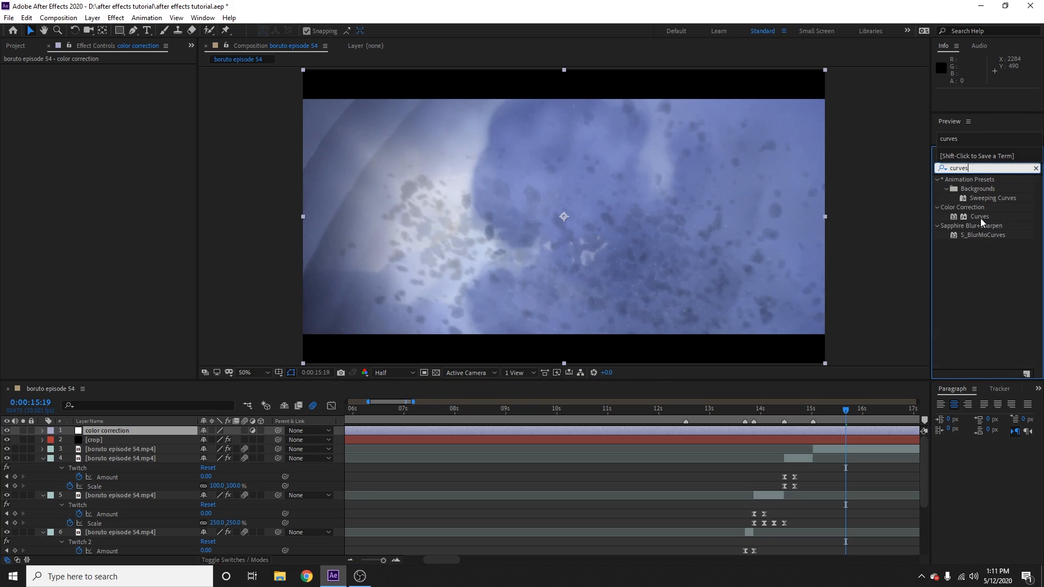
{"action": "left_click_drag", "start_coordinate": [979, 217], "coordinate": [666, 433]}
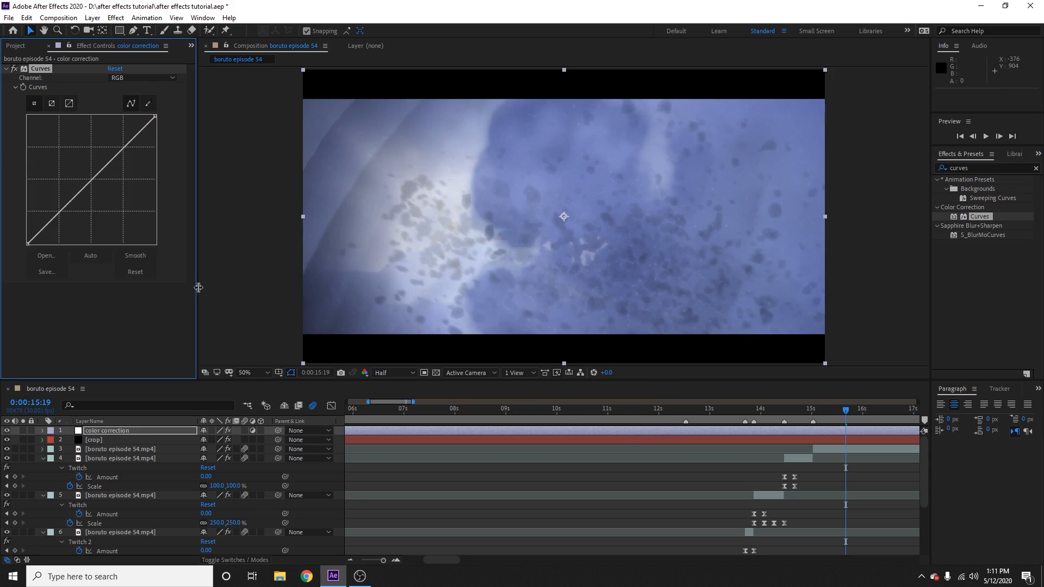
Shape the RGB curve into a gentle S and compare the frame with the color correction layer hidden and shown
{"action": "left_click_drag", "start_coordinate": [128, 142], "coordinate": [122, 140]}
{"action": "left_click_drag", "start_coordinate": [62, 204], "coordinate": [62, 216]}
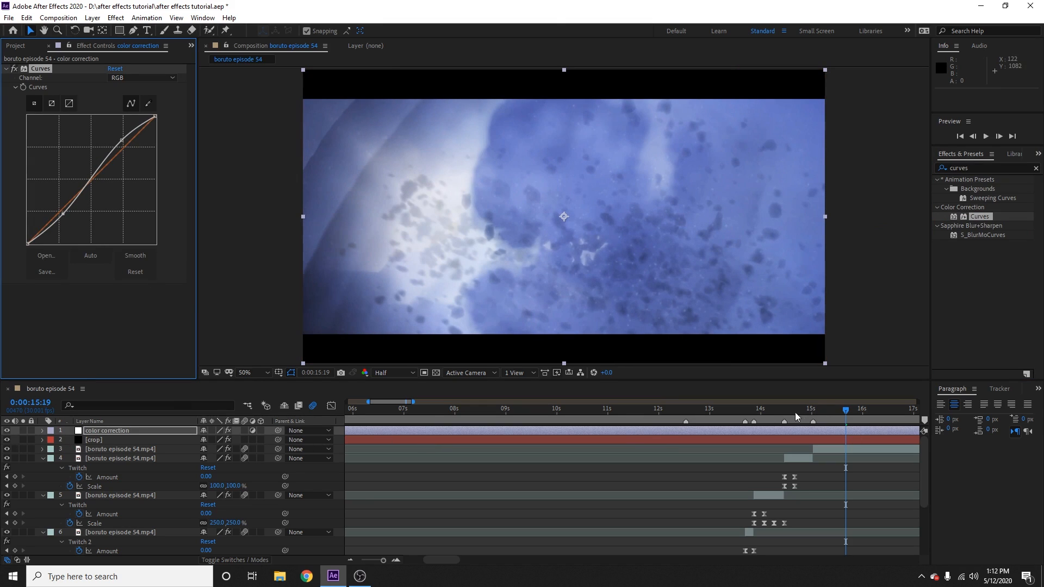
{"action": "left_click_drag", "start_coordinate": [778, 417], "coordinate": [735, 418]}
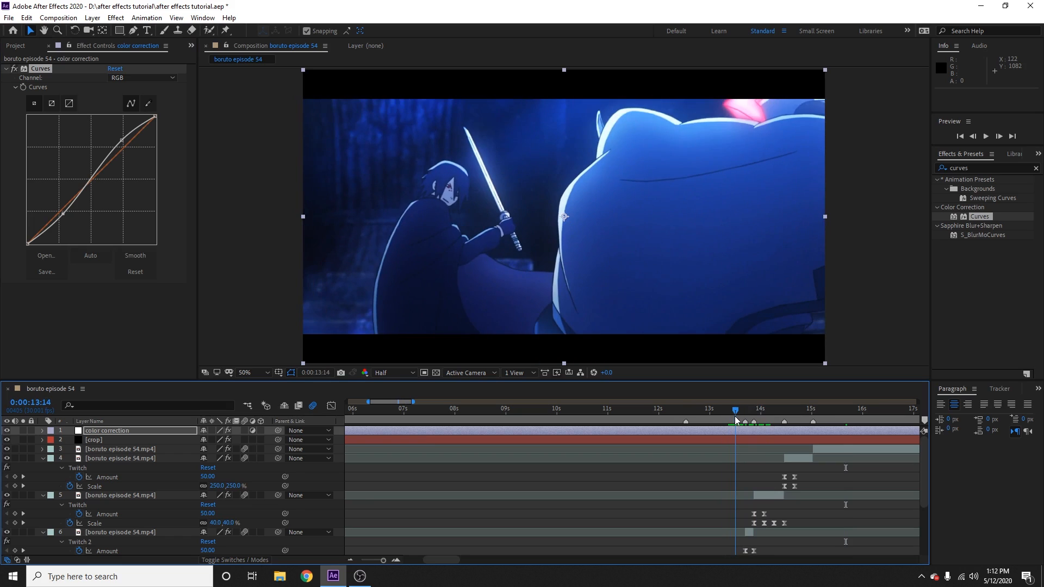
{"action": "left_click", "coordinate": [6, 431]}
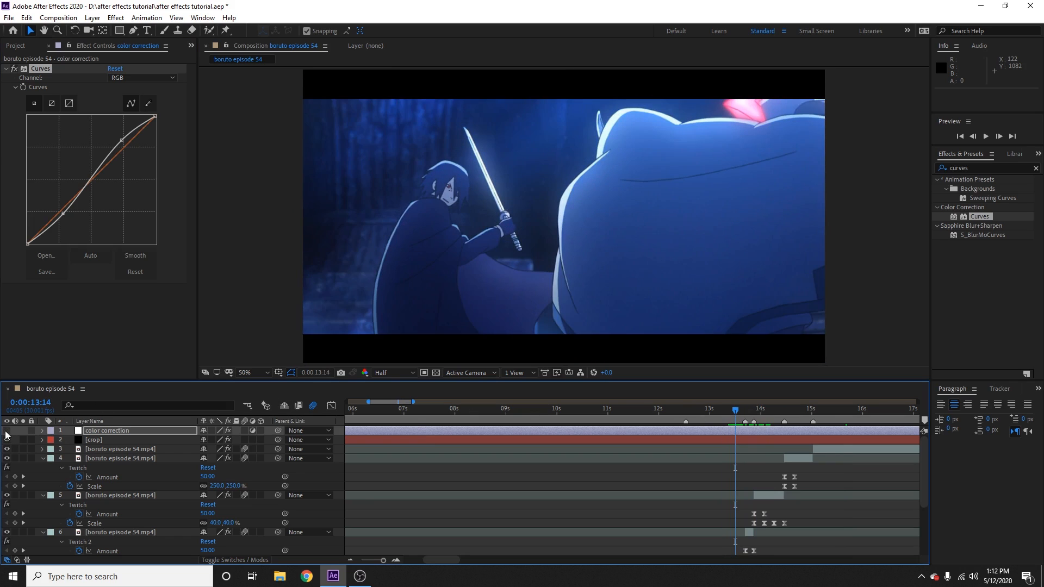
{"action": "left_click", "coordinate": [6, 431]}
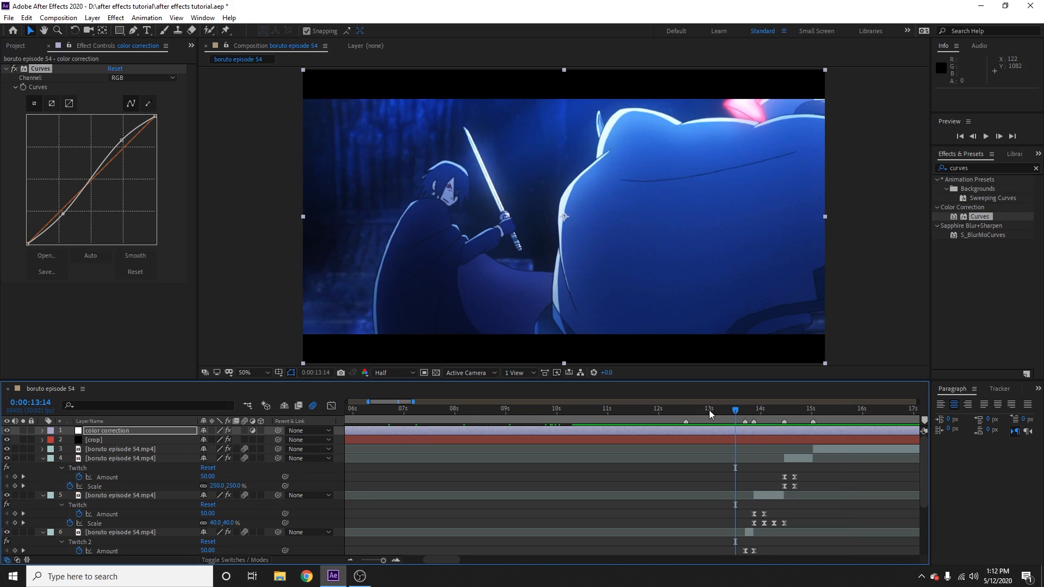
{"action": "left_click_drag", "start_coordinate": [728, 418], "coordinate": [767, 435]}
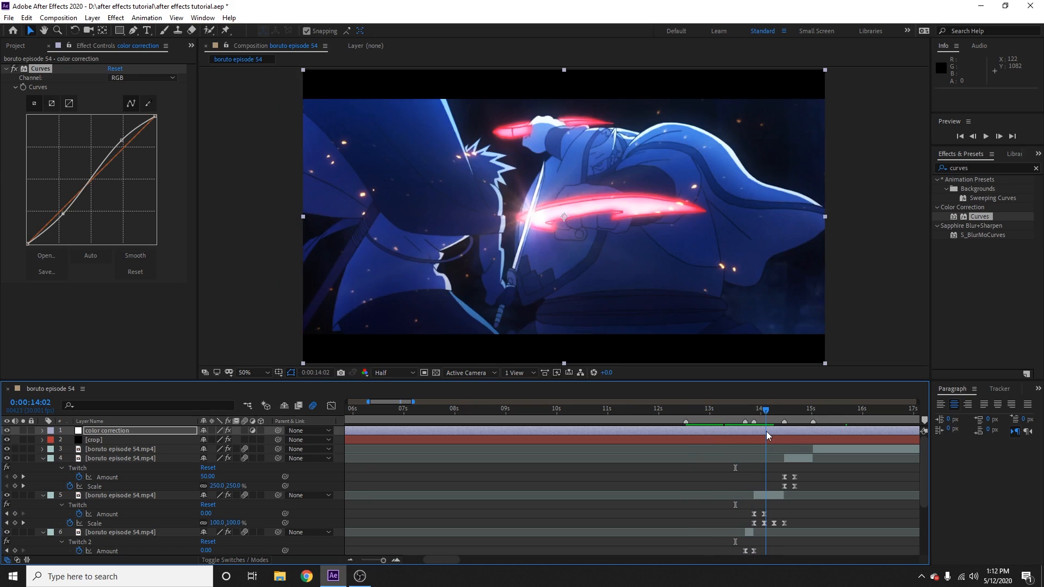
Shape the Red channel of Curves into a gentle S and compare the frame with the color correction layer off and on
{"action": "left_click", "coordinate": [145, 79]}
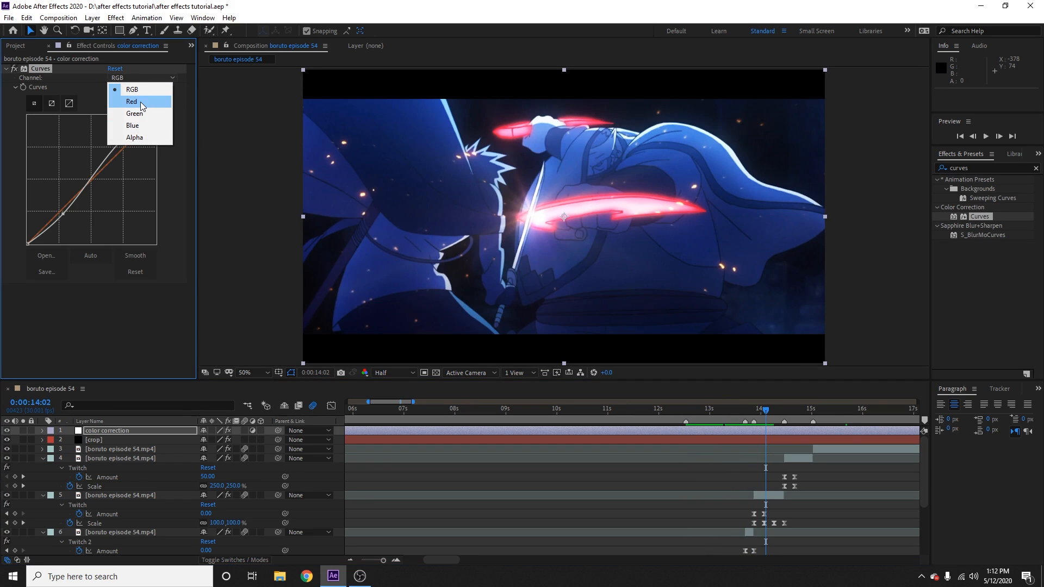
{"action": "left_click", "coordinate": [143, 103]}
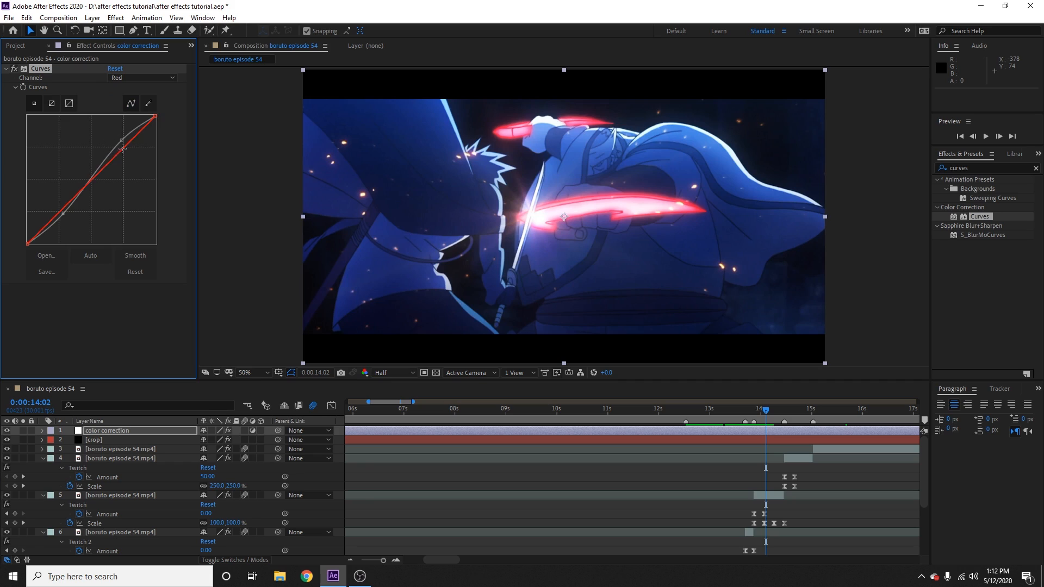
{"action": "left_click_drag", "start_coordinate": [125, 147], "coordinate": [121, 142]}
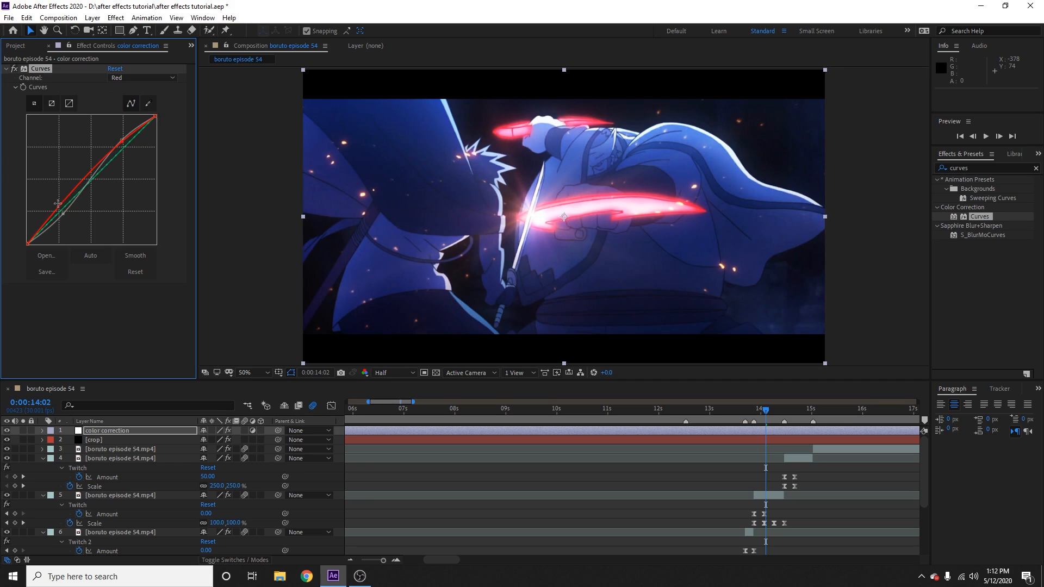
{"action": "left_click_drag", "start_coordinate": [58, 207], "coordinate": [65, 216]}
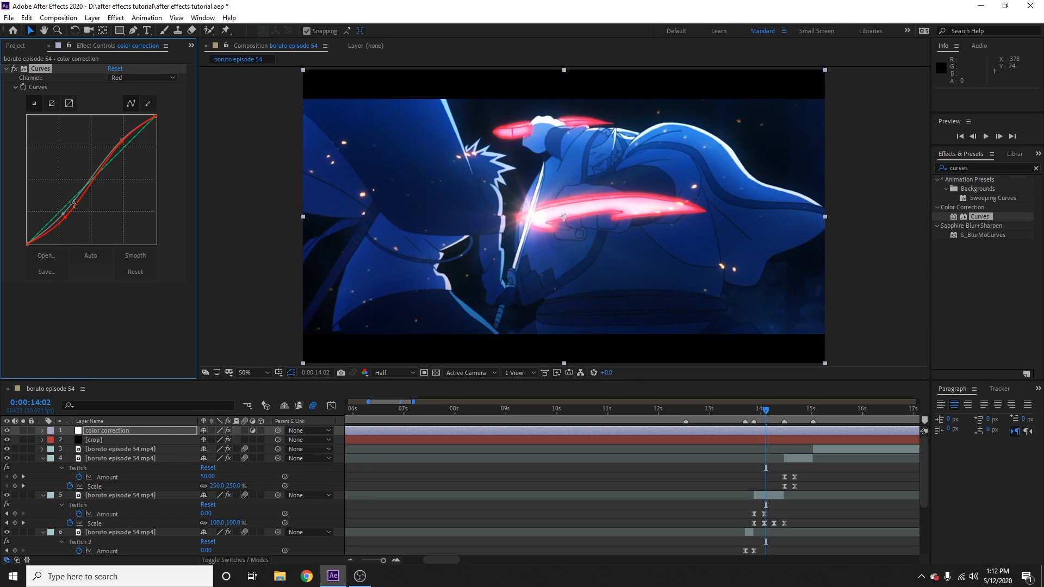
{"action": "left_click", "coordinate": [7, 432]}
{"action": "left_click", "coordinate": [7, 432]}
{"action": "left_click", "coordinate": [6, 432]}
{"action": "left_click", "coordinate": [7, 433]}
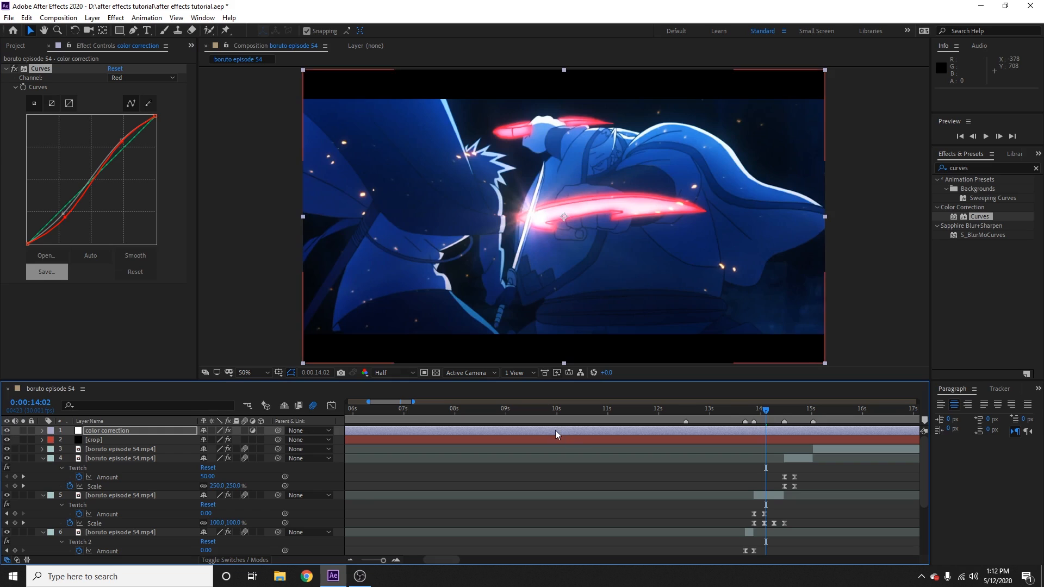
Check the graded footage up to 0:00:10:03 and look over the clip layers and keyframes across the timeline
{"action": "left_click_drag", "start_coordinate": [498, 412], "coordinate": [565, 424]}
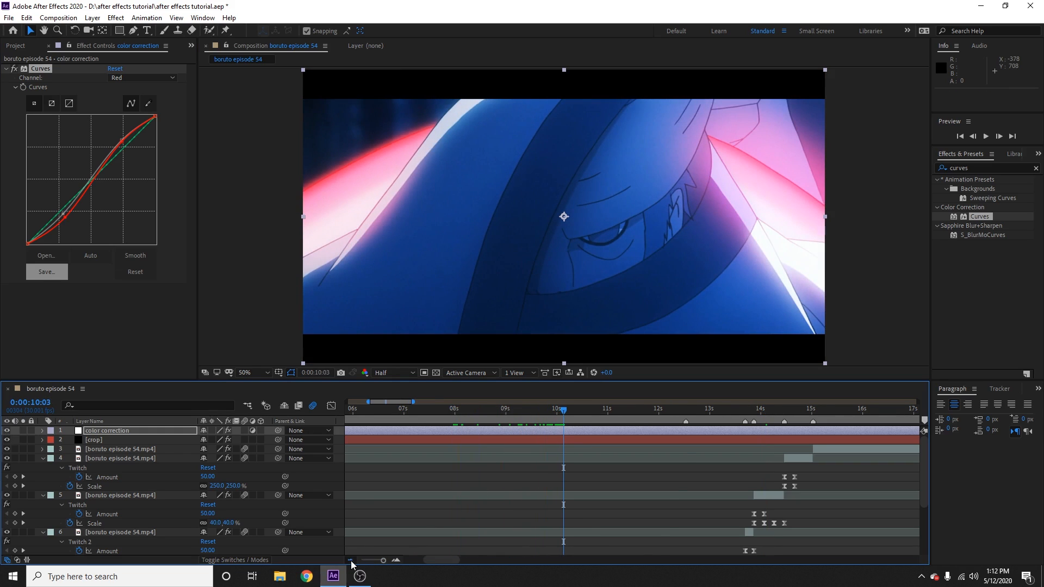
{"action": "left_click", "coordinate": [350, 560]}
{"action": "left_click", "coordinate": [351, 560]}
{"action": "scroll", "coordinate": [662, 495], "scroll_direction": "down", "scroll_amount": 3}
{"action": "scroll", "coordinate": [669, 511], "scroll_direction": "up", "scroll_amount": 5}
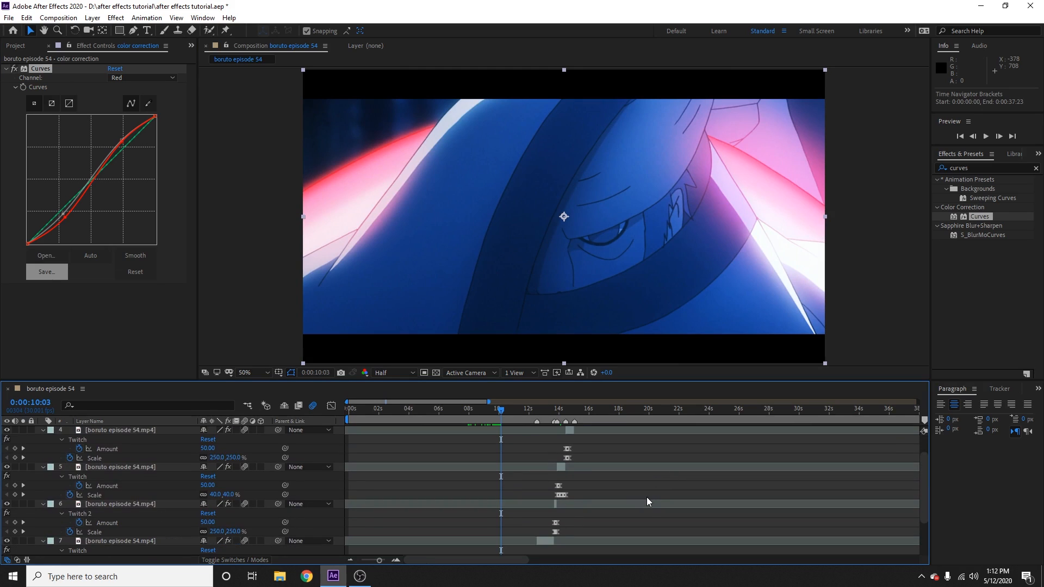
{"action": "scroll", "coordinate": [673, 517], "scroll_direction": "down", "scroll_amount": 5}
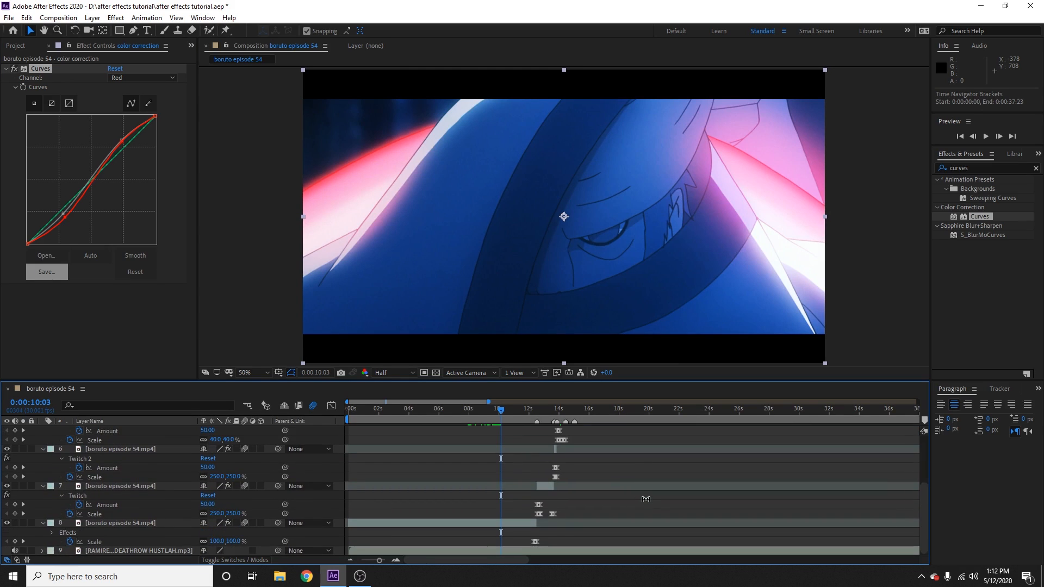
{"action": "left_click", "coordinate": [396, 560]}
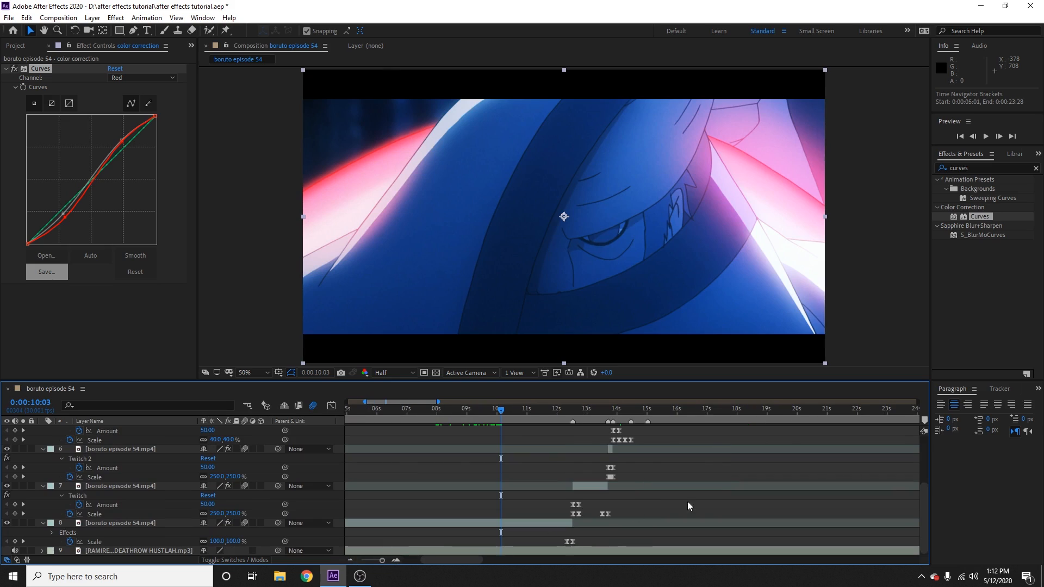
{"action": "scroll", "coordinate": [702, 501], "scroll_direction": "up", "scroll_amount": 3}
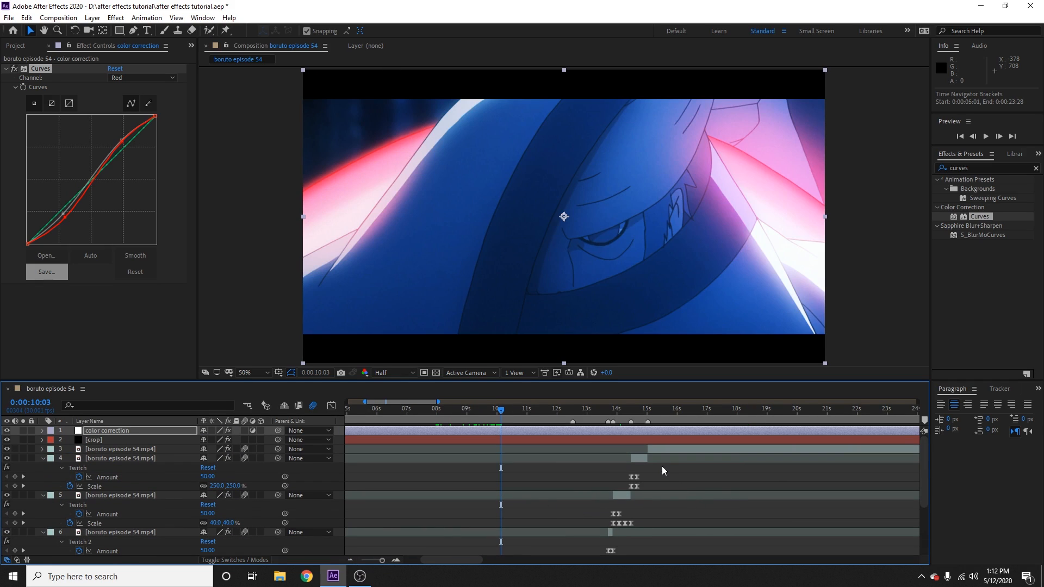
{"action": "left_click", "coordinate": [351, 560]}
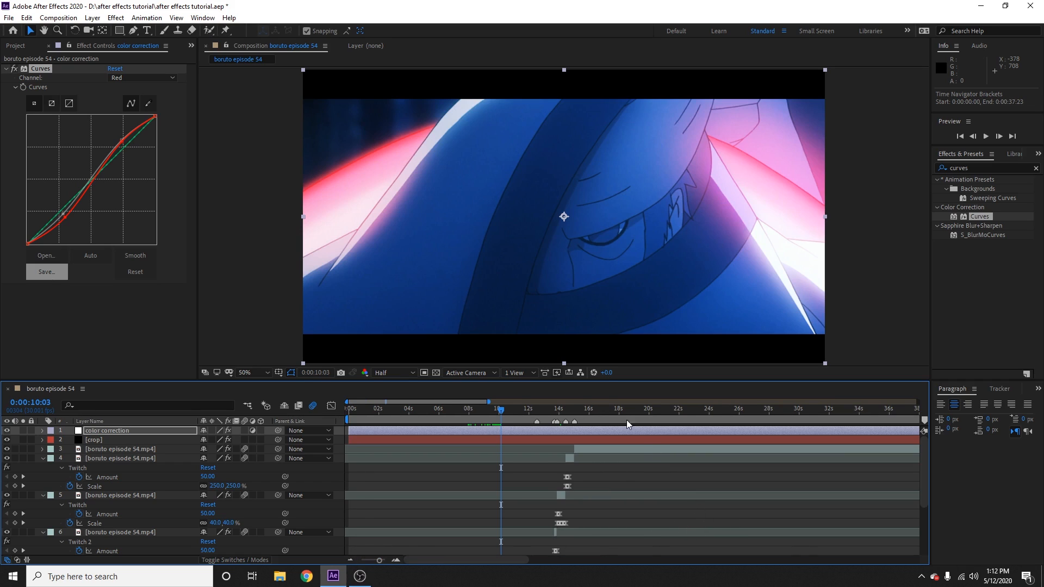
Export the composition by adding it to the Adobe Media Encoder queue
{"action": "left_click", "coordinate": [9, 18]}
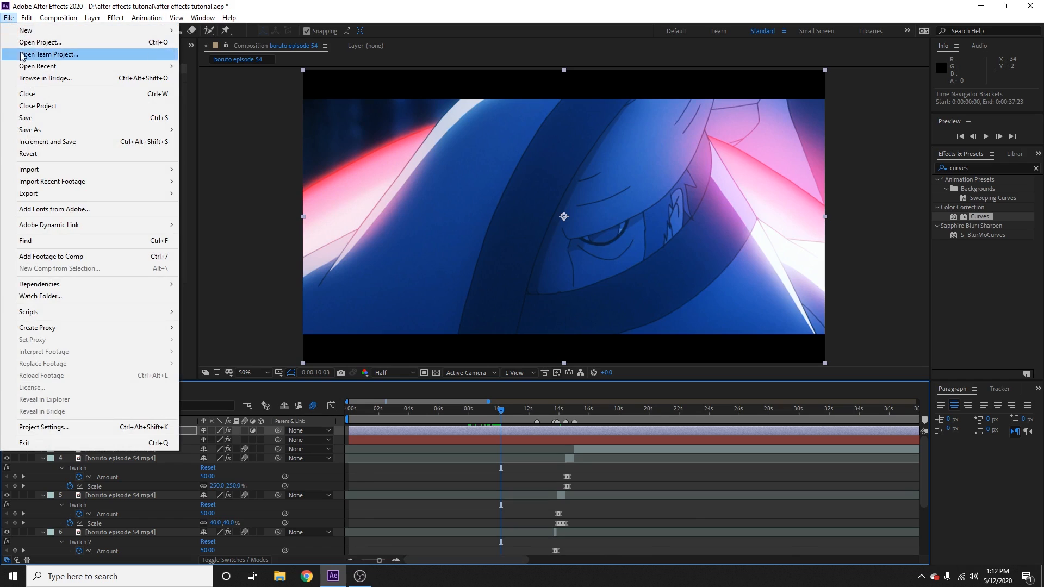
{"action": "mouse_move", "coordinate": [48, 200]}
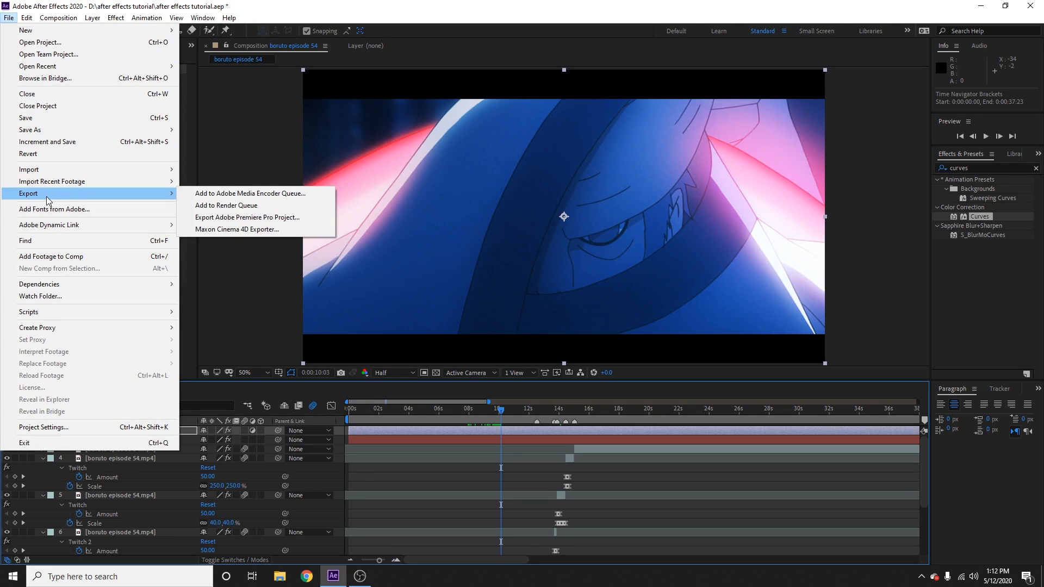
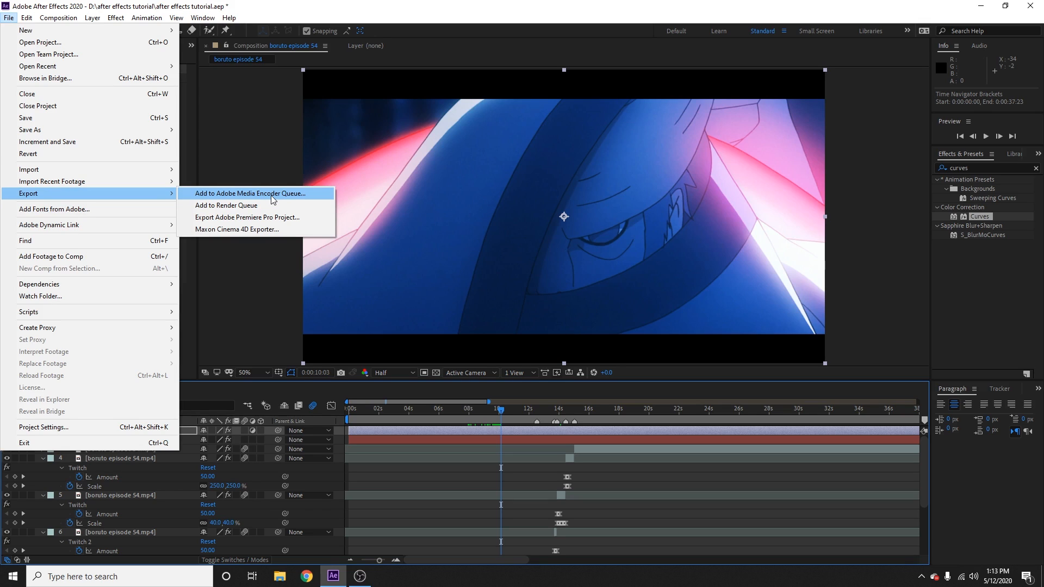
{"action": "left_click", "coordinate": [273, 199]}
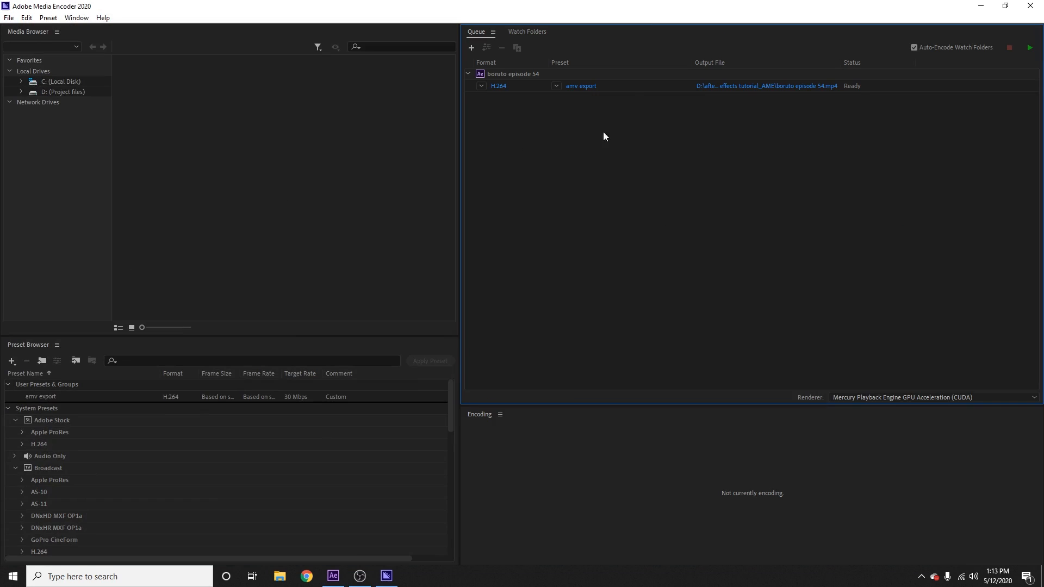
Open the export settings of the queued H.264 job and examine its Basic Video Settings, including frame size, frame rate and maximum render depth
{"action": "left_click", "coordinate": [638, 89]}
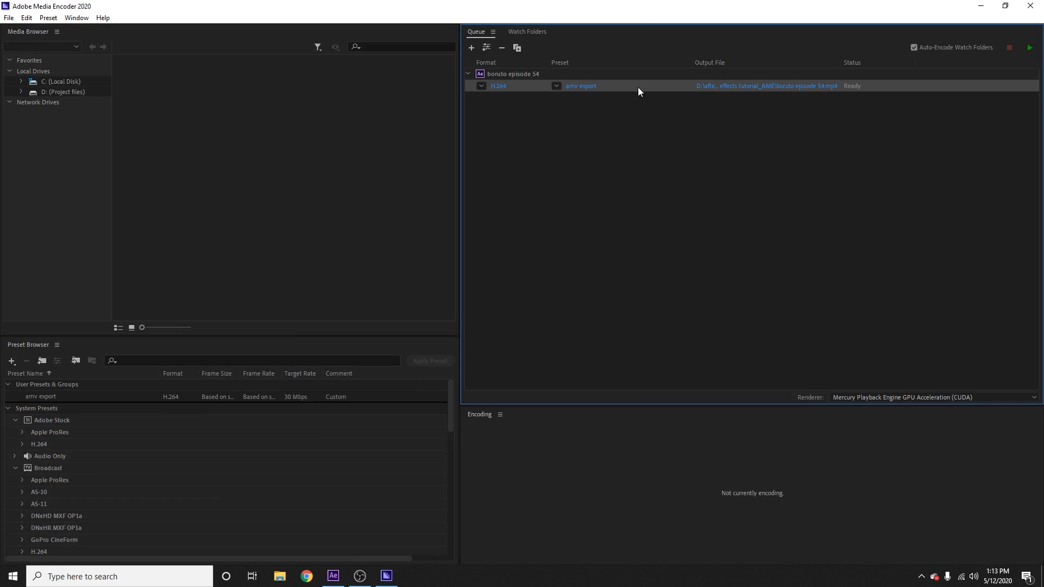
{"action": "left_click", "coordinate": [582, 88]}
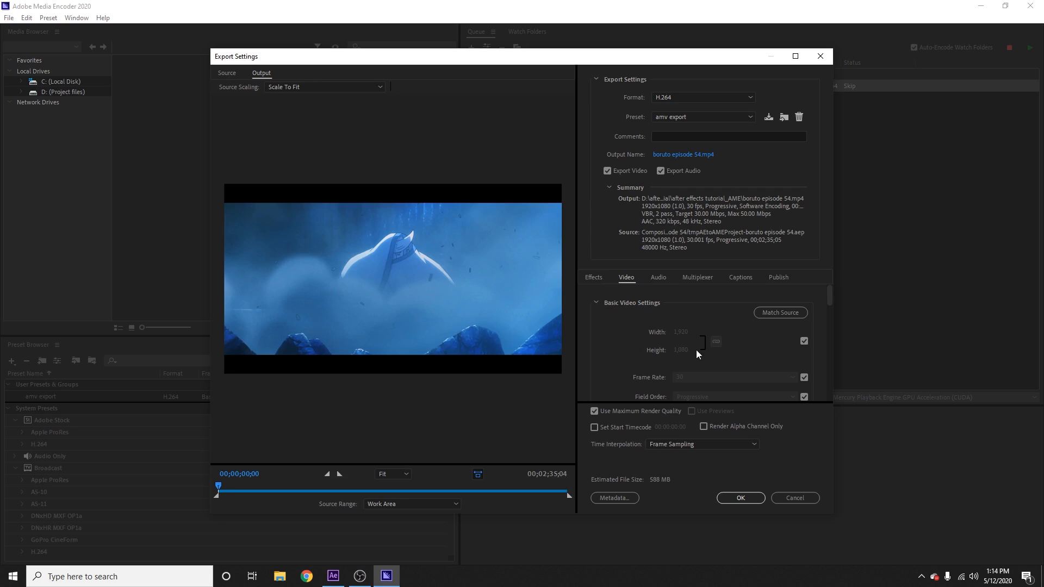
{"action": "scroll", "coordinate": [822, 335], "scroll_direction": "down", "scroll_amount": 1}
{"action": "scroll", "coordinate": [821, 335], "scroll_direction": "up", "scroll_amount": 1}
{"action": "scroll", "coordinate": [821, 335], "scroll_direction": "down", "scroll_amount": 1}
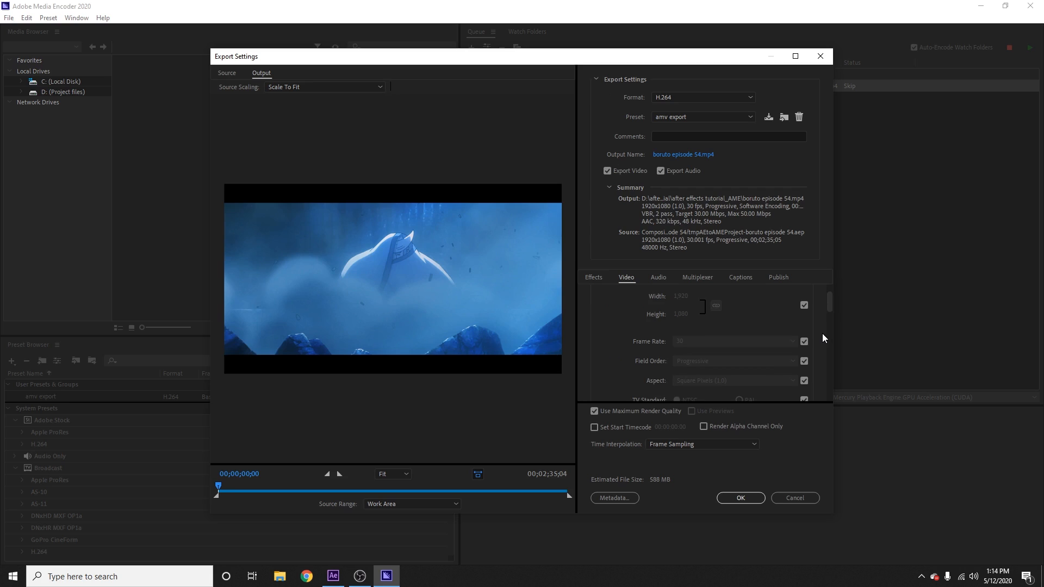
{"action": "scroll", "coordinate": [671, 345], "scroll_direction": "down", "scroll_amount": 1}
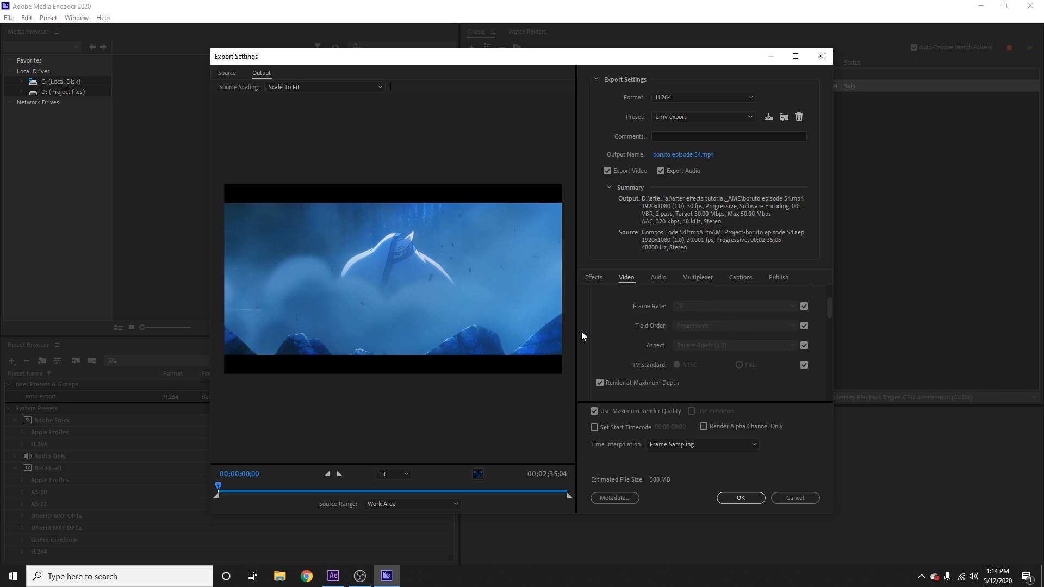
{"action": "scroll", "coordinate": [595, 343], "scroll_direction": "down", "scroll_amount": 1}
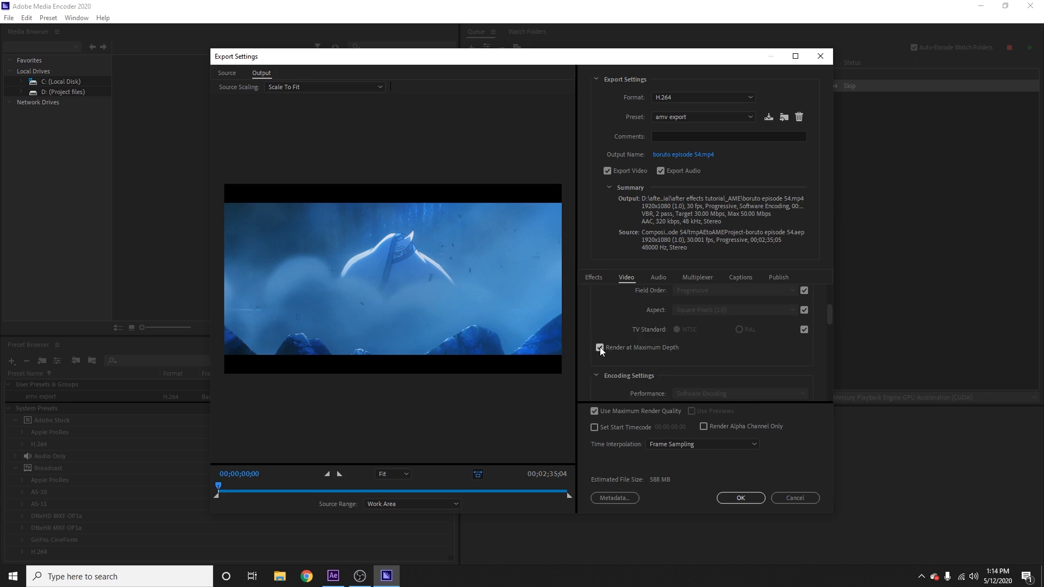
{"action": "scroll", "coordinate": [587, 356], "scroll_direction": "down", "scroll_amount": 1}
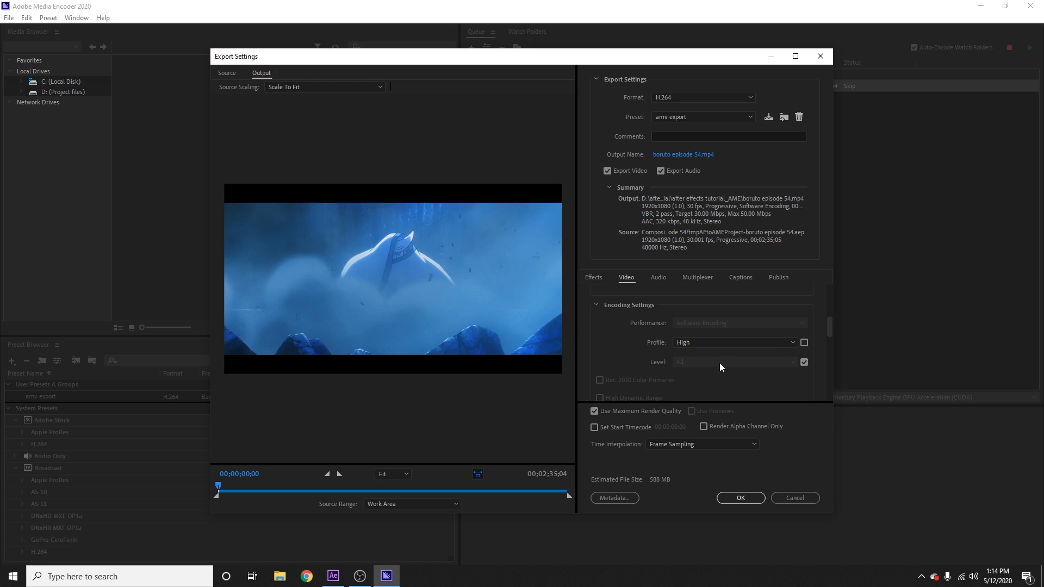
Examine the Bitrate Settings, including the bitrate encoding options and target and maximum bitrates, and the maximum render quality option
{"action": "scroll", "coordinate": [586, 345], "scroll_direction": "down", "scroll_amount": 2}
{"action": "scroll", "coordinate": [585, 344], "scroll_direction": "down", "scroll_amount": 3}
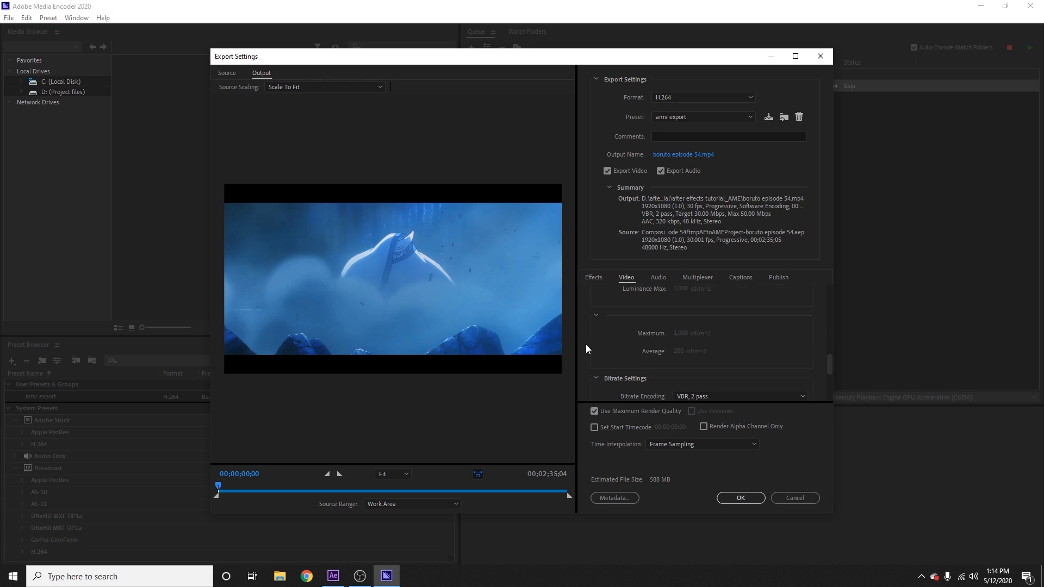
{"action": "scroll", "coordinate": [586, 349], "scroll_direction": "down", "scroll_amount": 2}
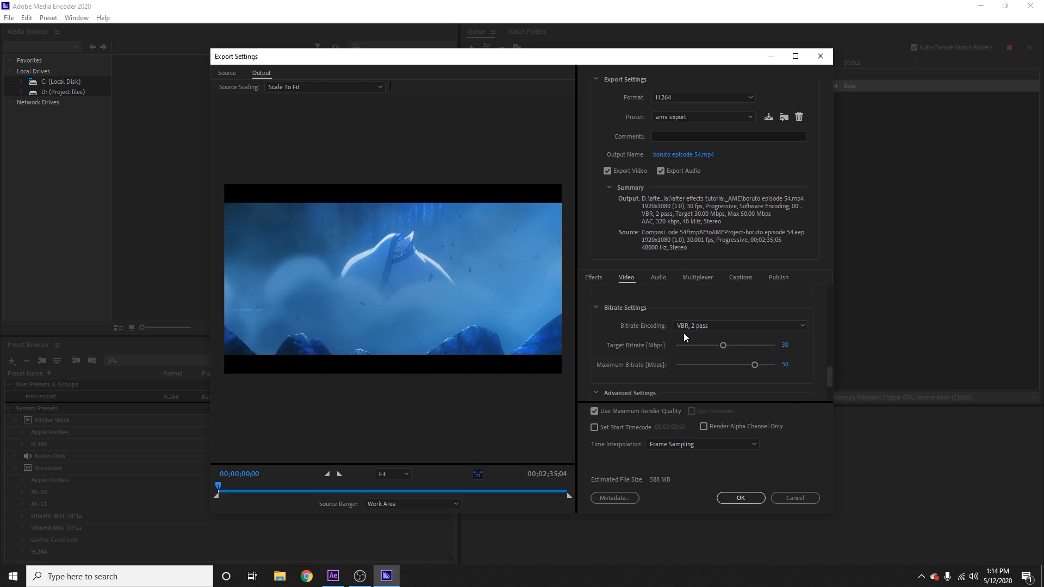
{"action": "left_click", "coordinate": [705, 328]}
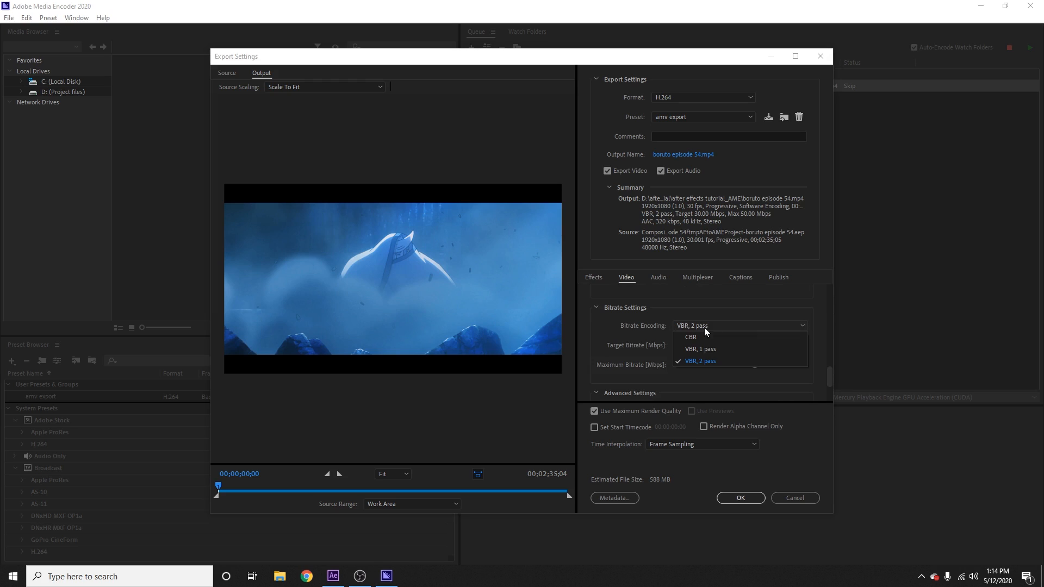
{"action": "left_click", "coordinate": [821, 320]}
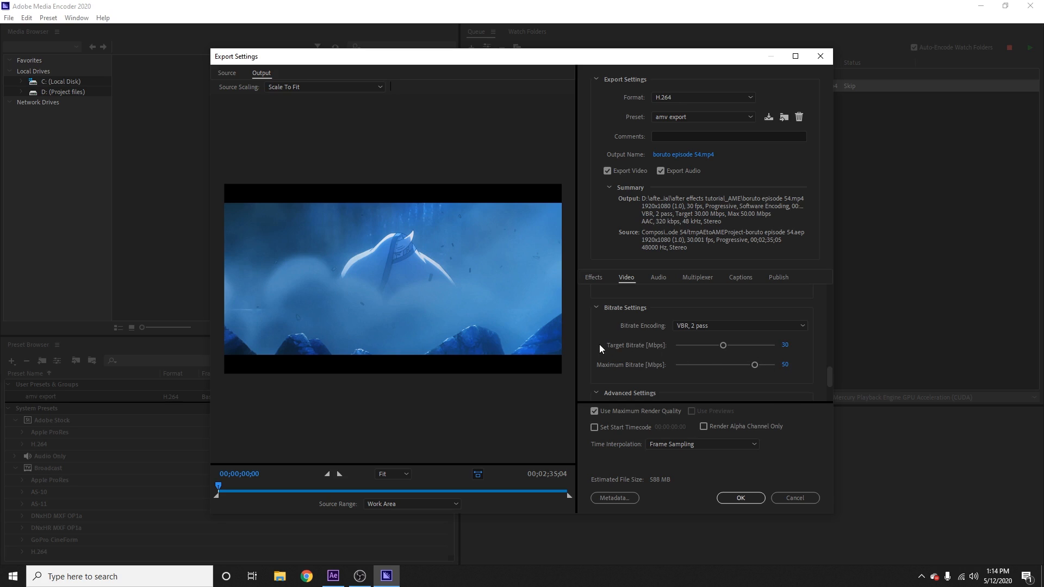
{"action": "mouse_move", "coordinate": [608, 345]}
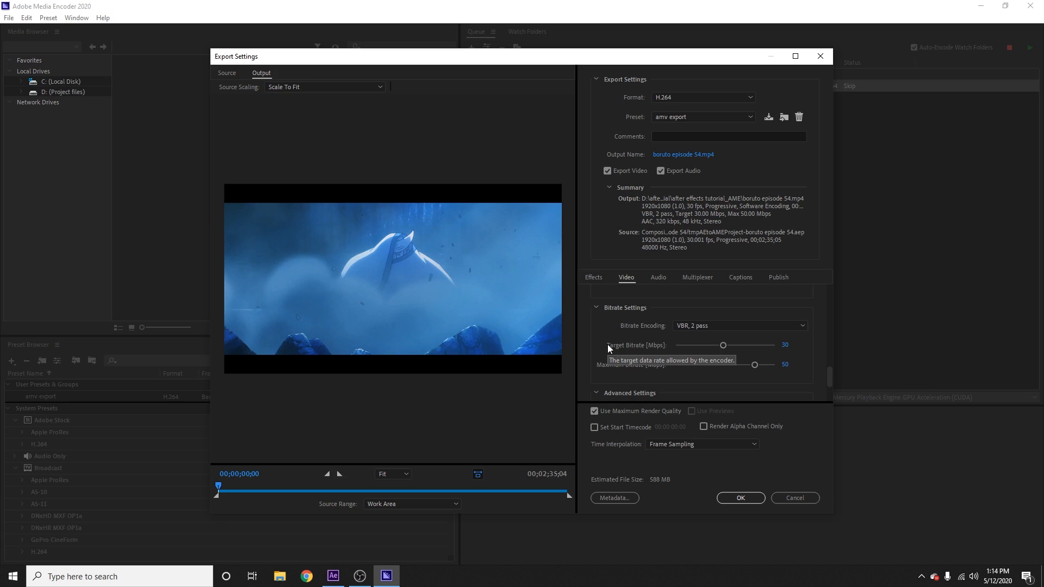
{"action": "scroll", "coordinate": [596, 346], "scroll_direction": "down", "scroll_amount": 3}
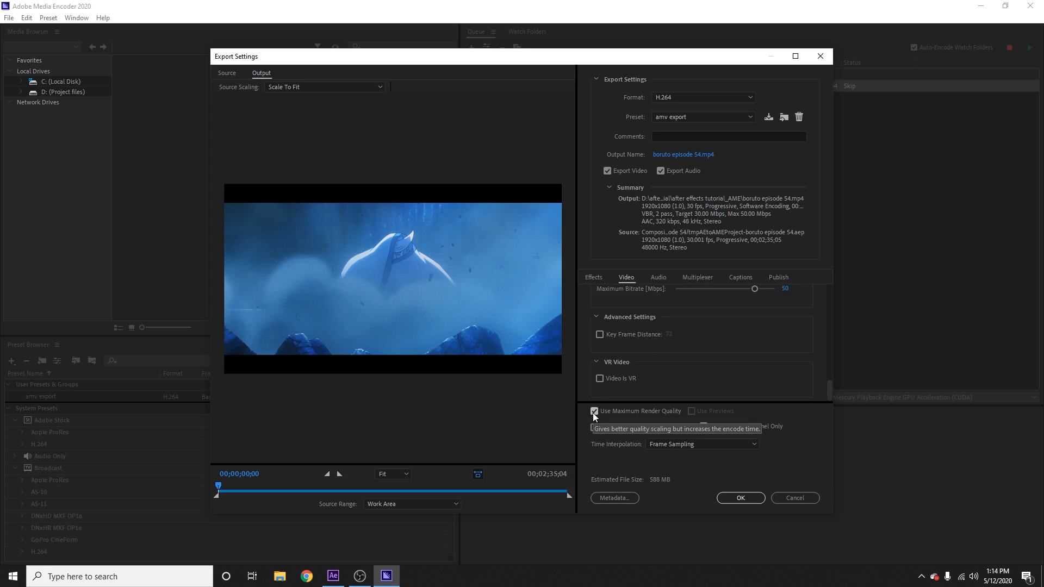
Accept the export settings and switch back to After Effects
{"action": "left_click", "coordinate": [742, 502]}
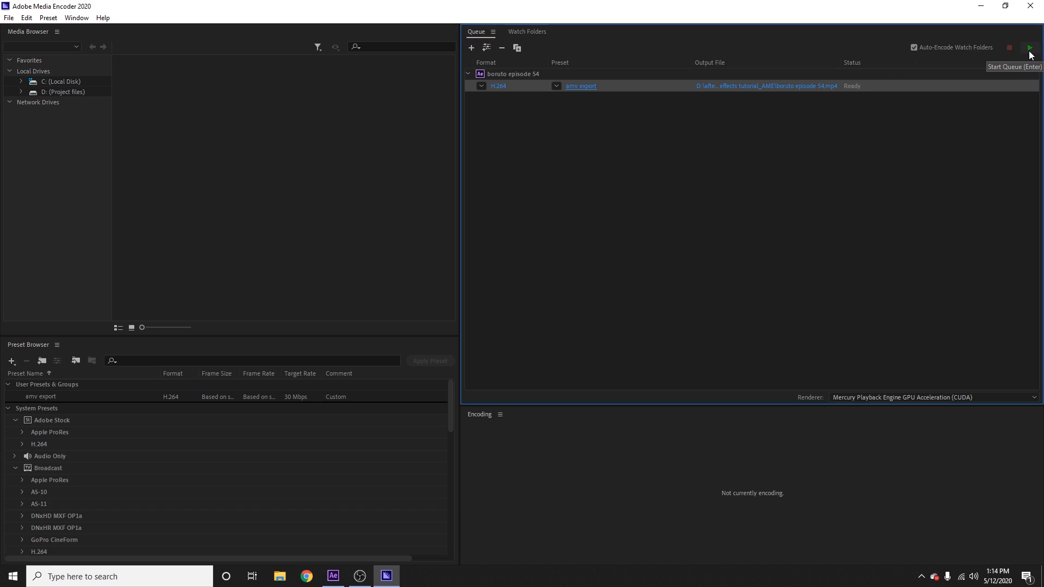
{"action": "left_click", "coordinate": [334, 576]}
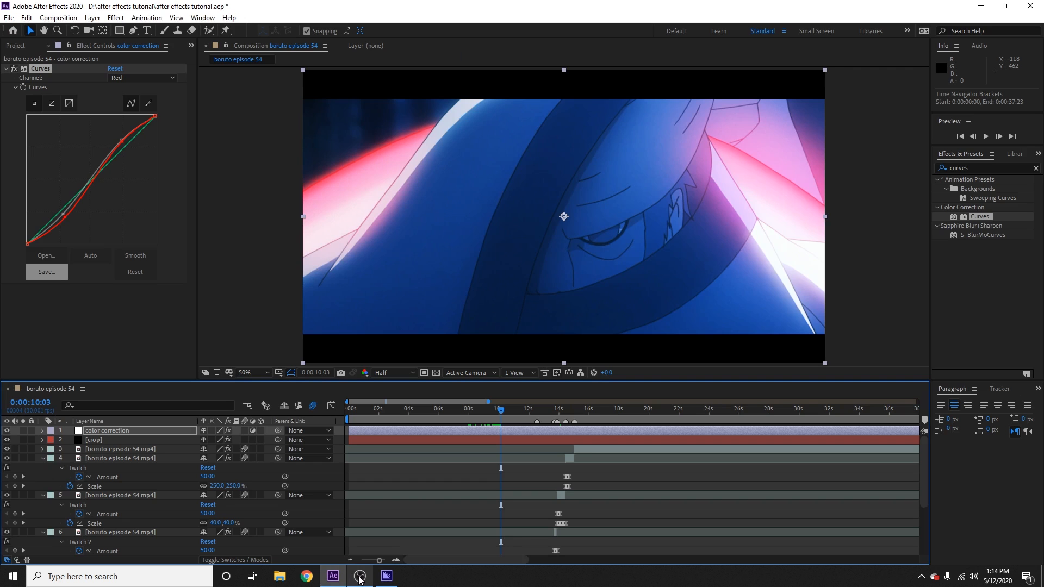